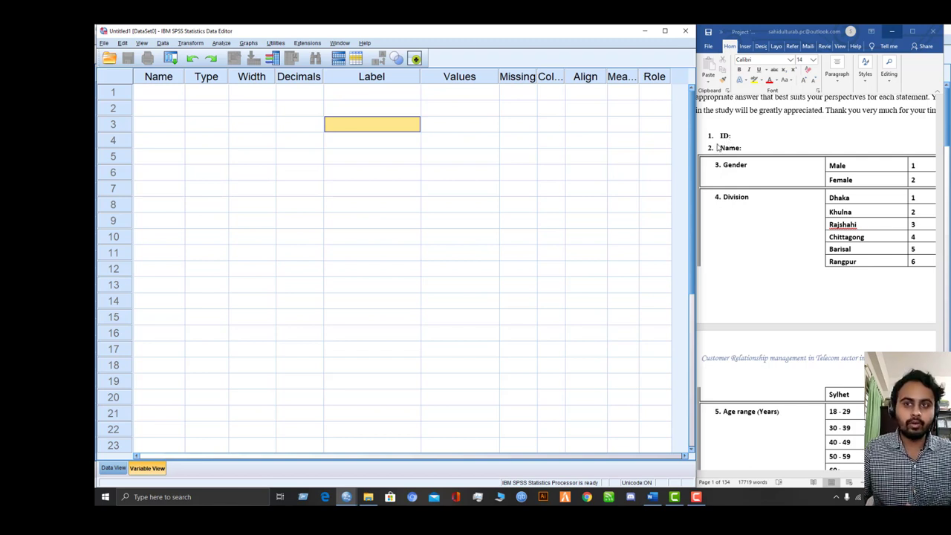
# Define the first variable with the name q1 and the Numeric type.
pyautogui.click(169, 93)
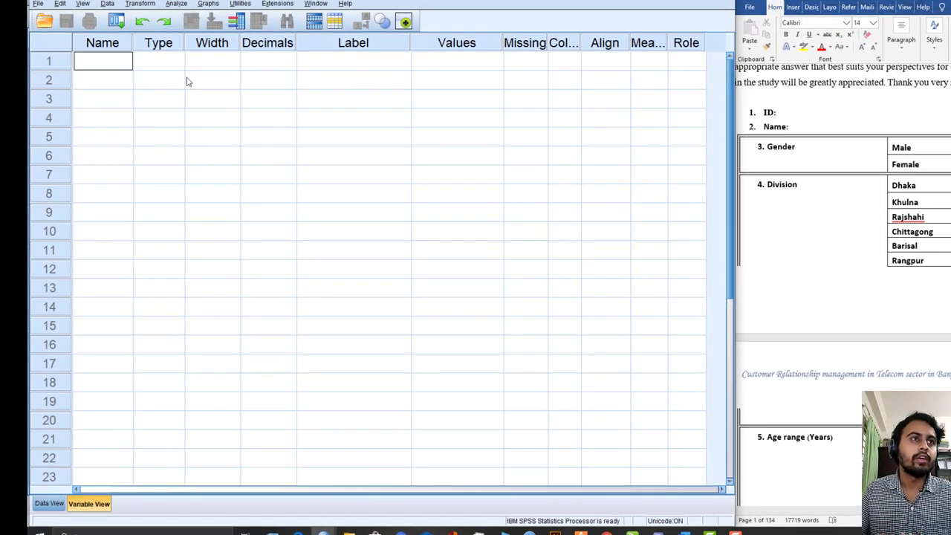
pyautogui.write('q1')
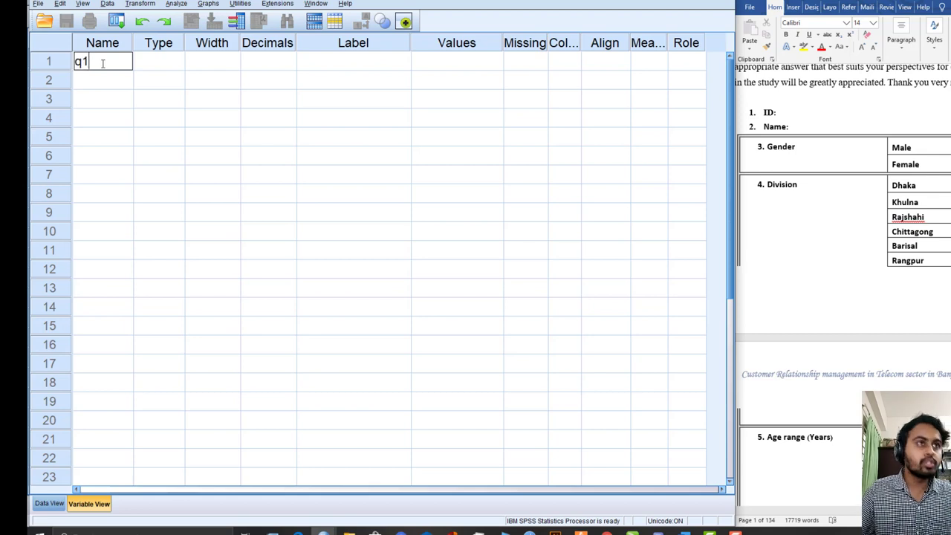
pyautogui.click(148, 66)
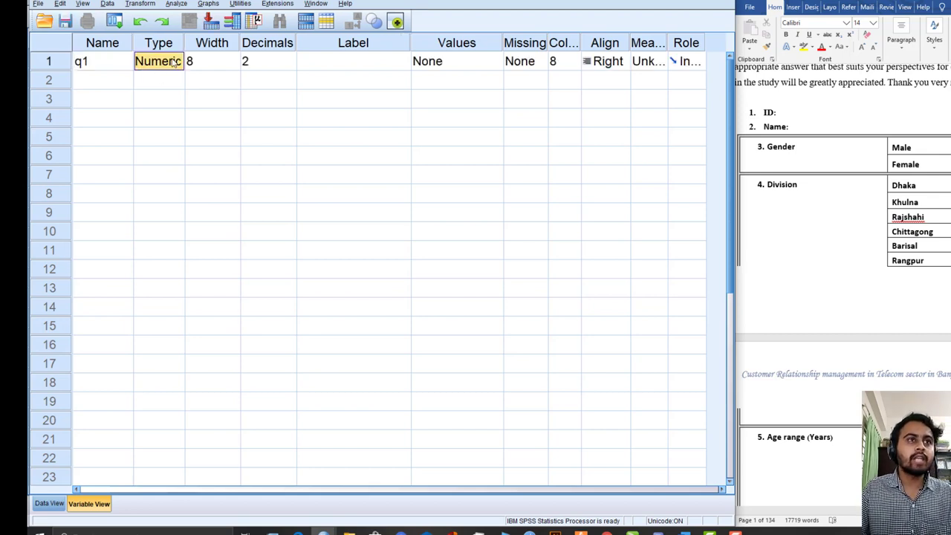
pyautogui.click(179, 61)
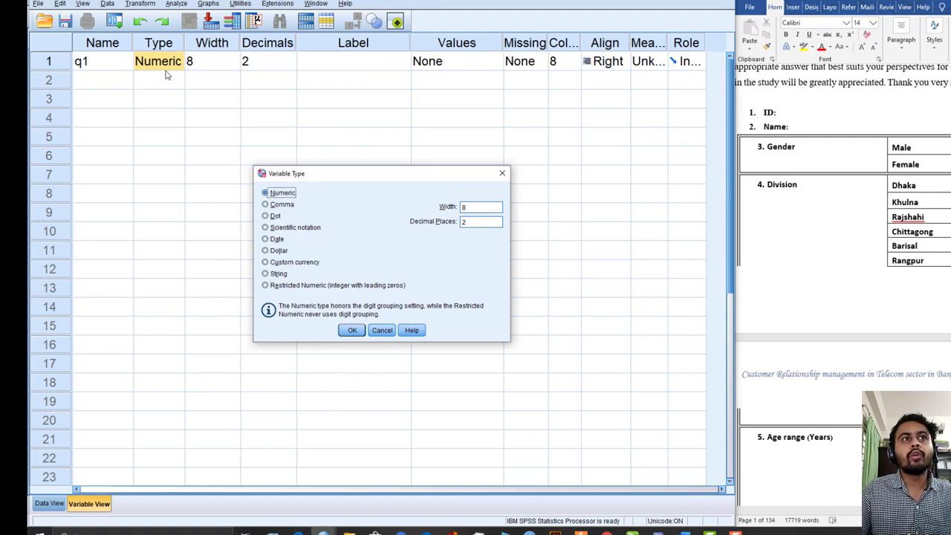
pyautogui.click(354, 331)
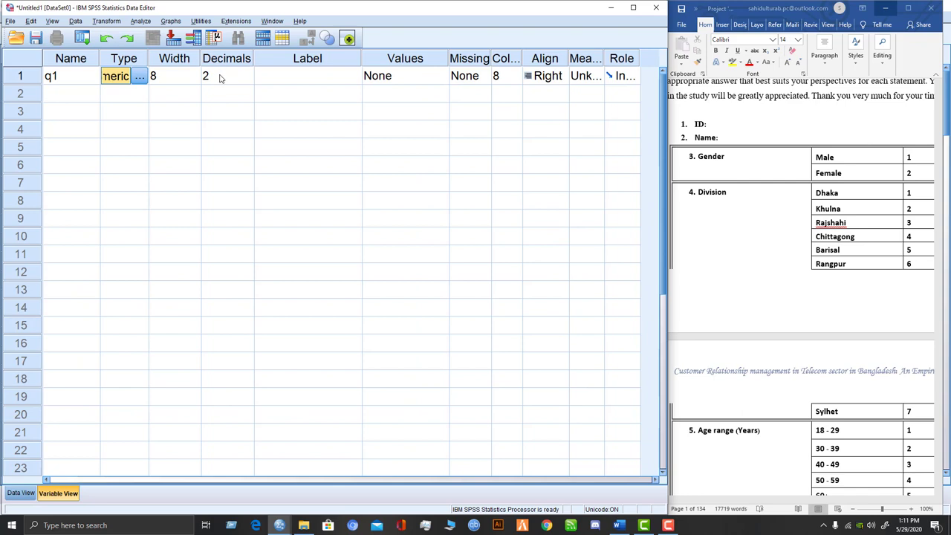
# Give variable q1 the label ID.
pyautogui.click(216, 79)
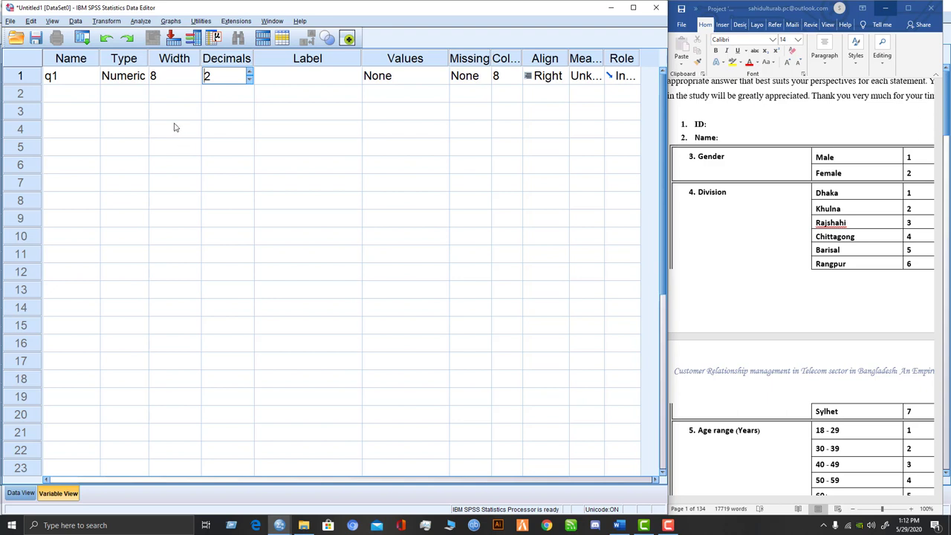
pyautogui.click(301, 75)
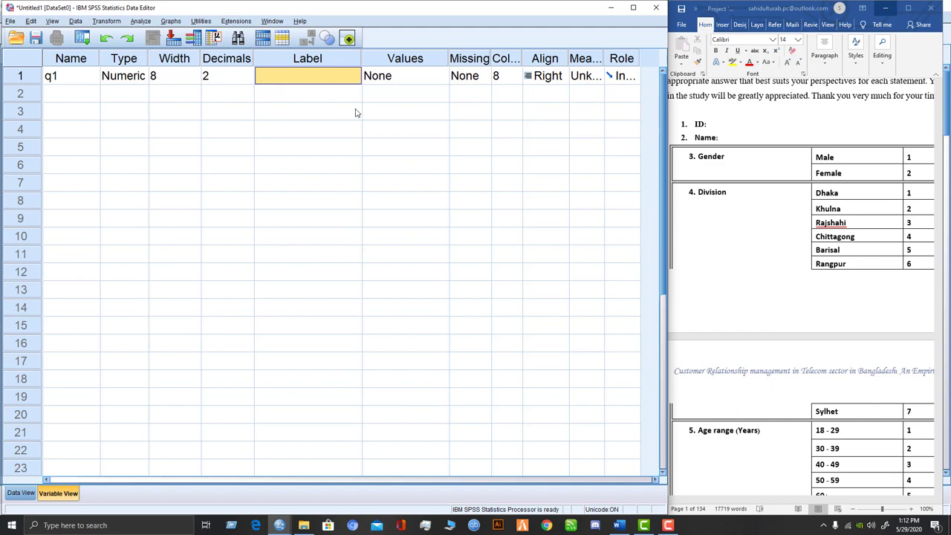
pyautogui.click(249, 75)
pyautogui.click(277, 76)
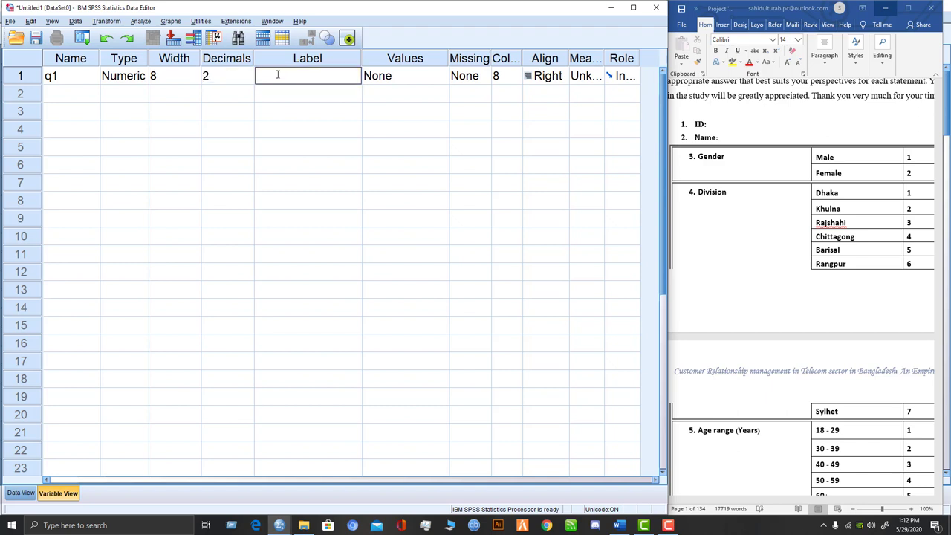
pyautogui.write('ID')
pyautogui.click(421, 76)
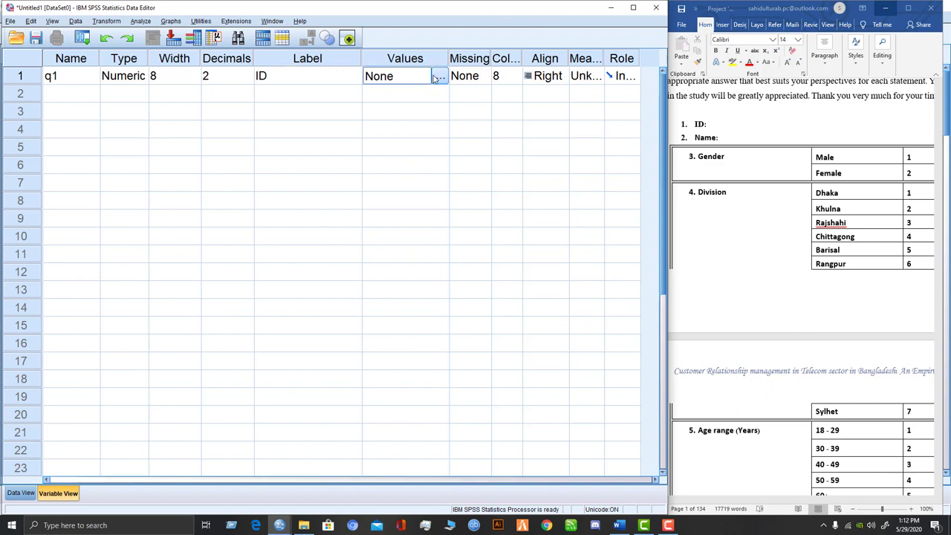
pyautogui.click(481, 76)
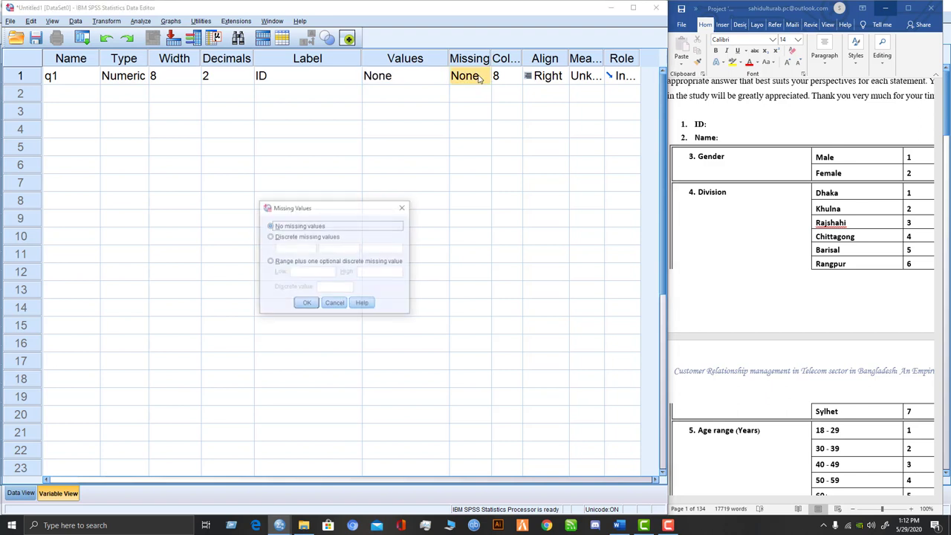
pyautogui.click(401, 208)
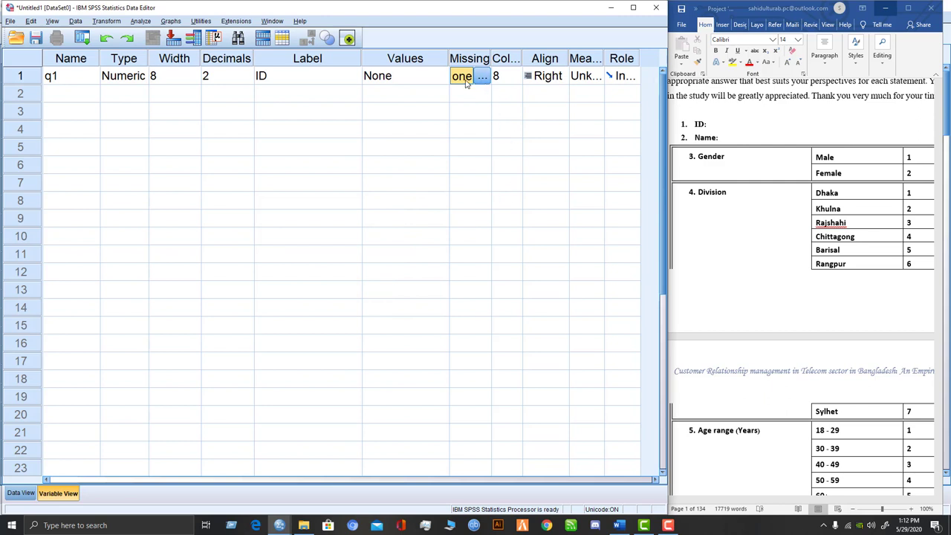
pyautogui.click(511, 80)
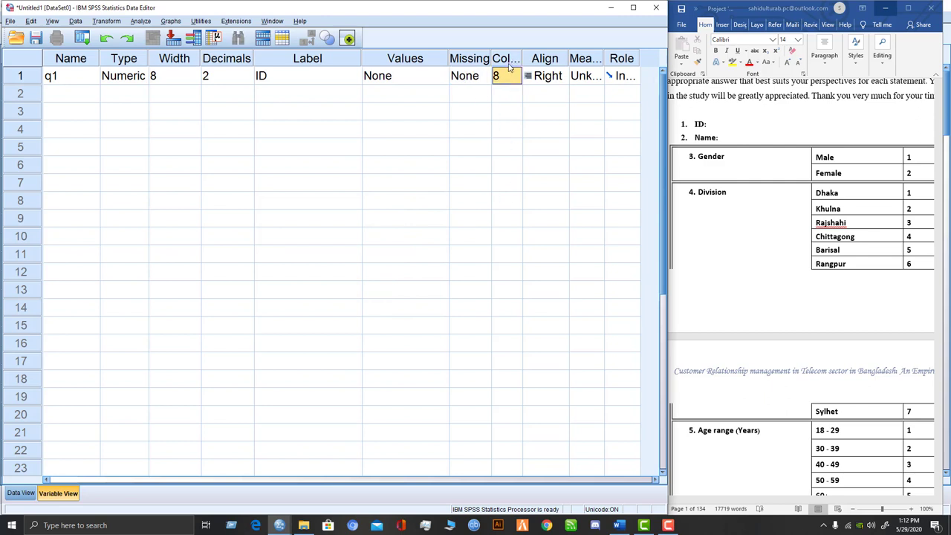
# Set the measurement level of q1 to Scale and widen the Measure column so its entries are readable.
pyautogui.click(588, 76)
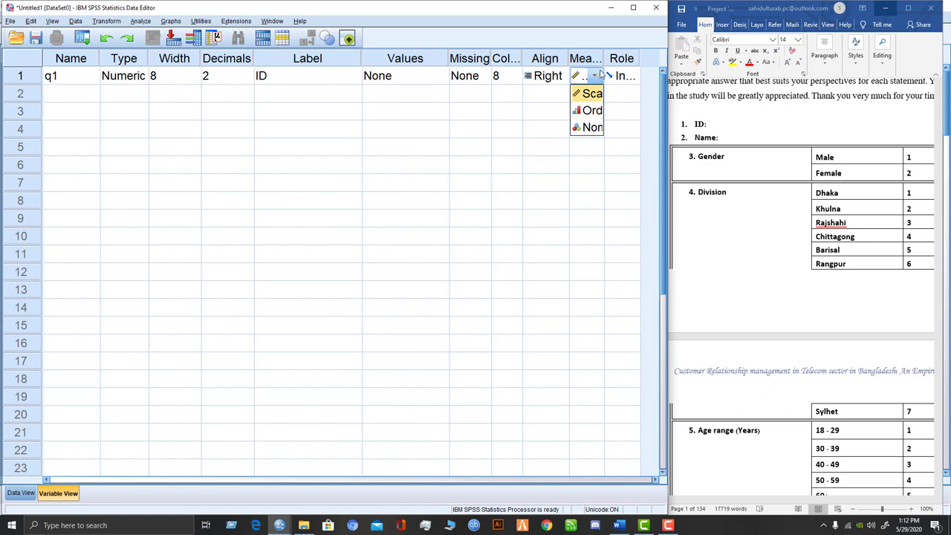
pyautogui.moveTo(604, 58); pyautogui.dragTo(632, 58)
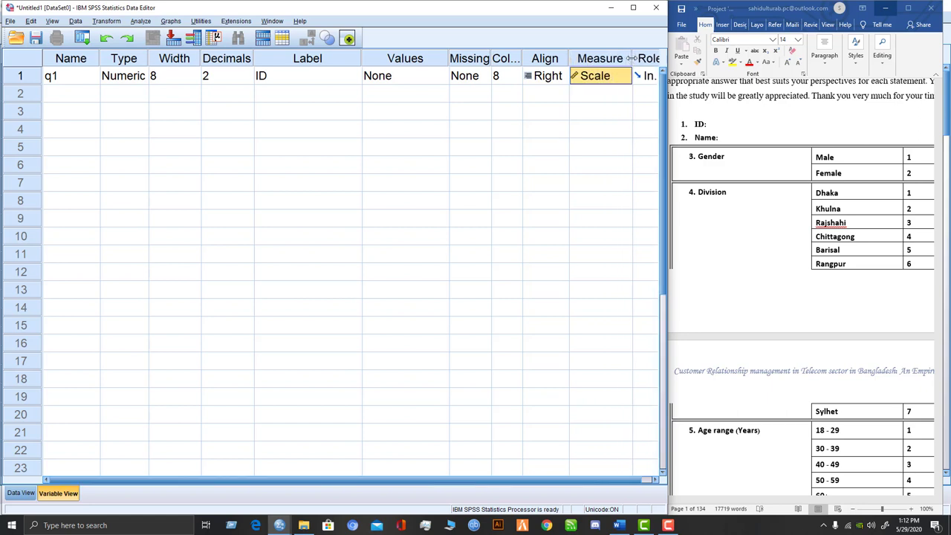
pyautogui.click(621, 78)
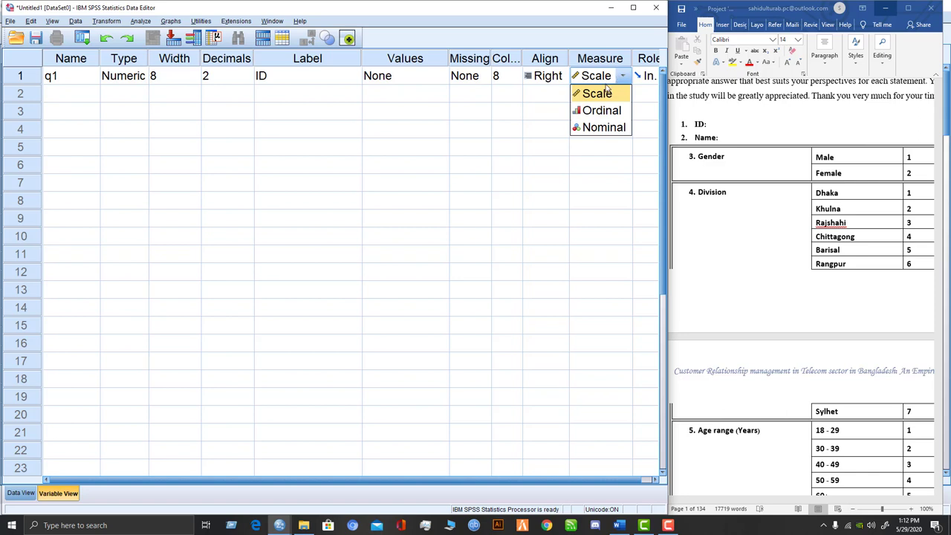
pyautogui.click(607, 93)
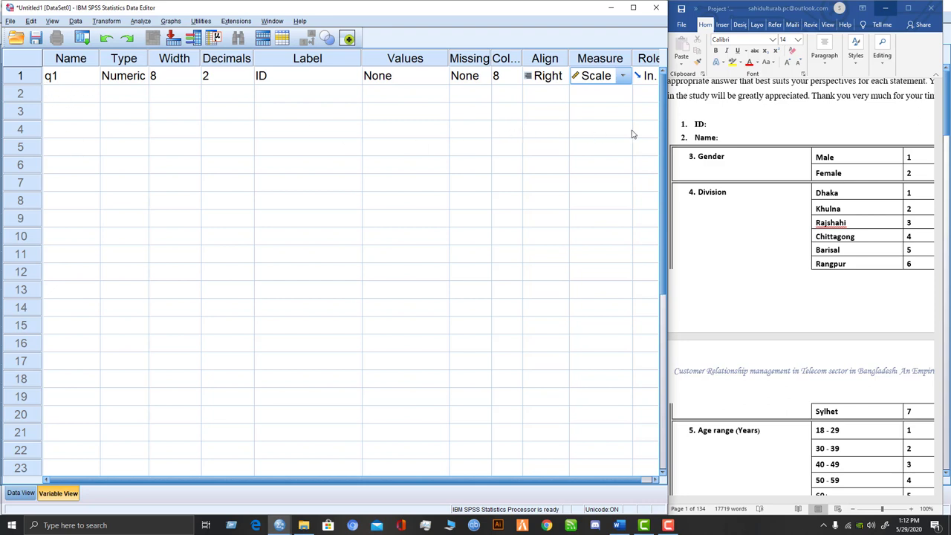
# Enter 1 as the q1 value of the first case in the data grid.
pyautogui.click(13, 495)
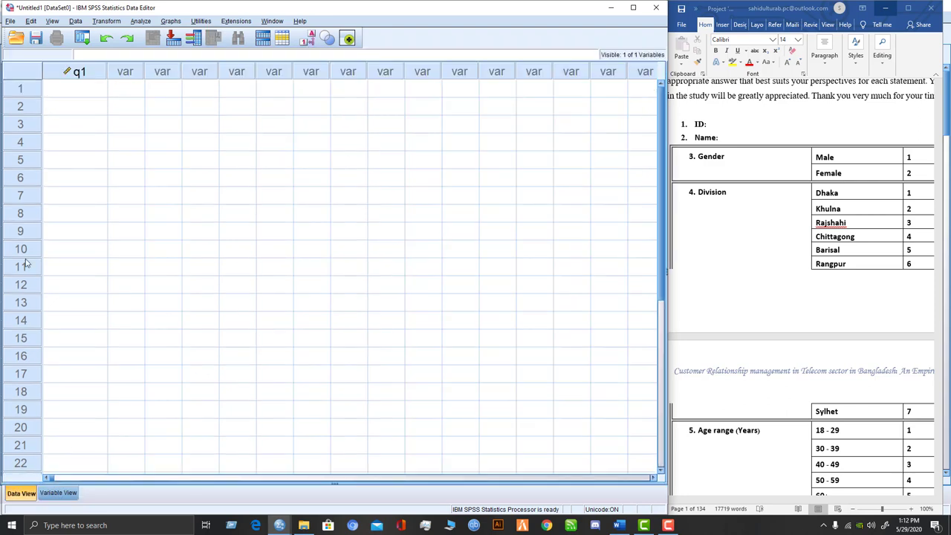
pyautogui.click(71, 91)
pyautogui.doubleClick(71, 90)
pyautogui.write('1')
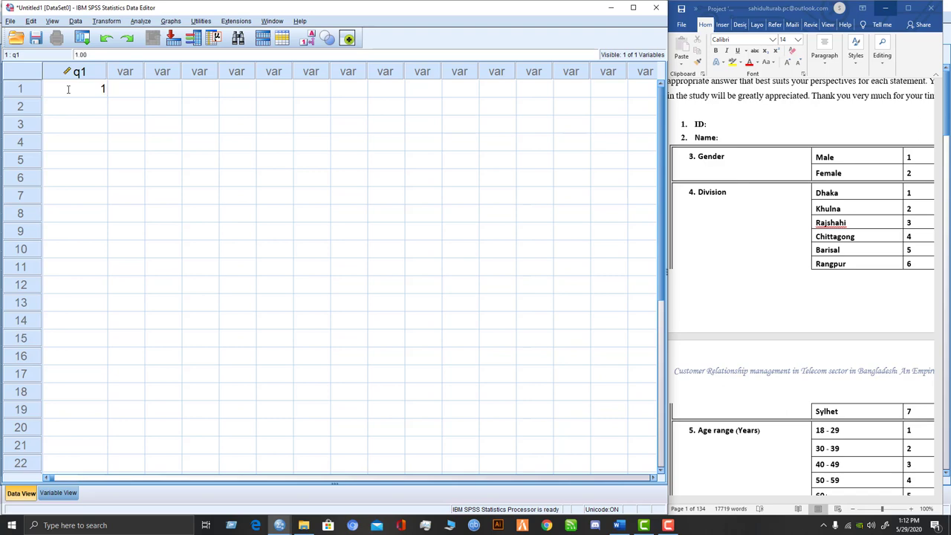
pyautogui.click(67, 89)
pyautogui.write('2')
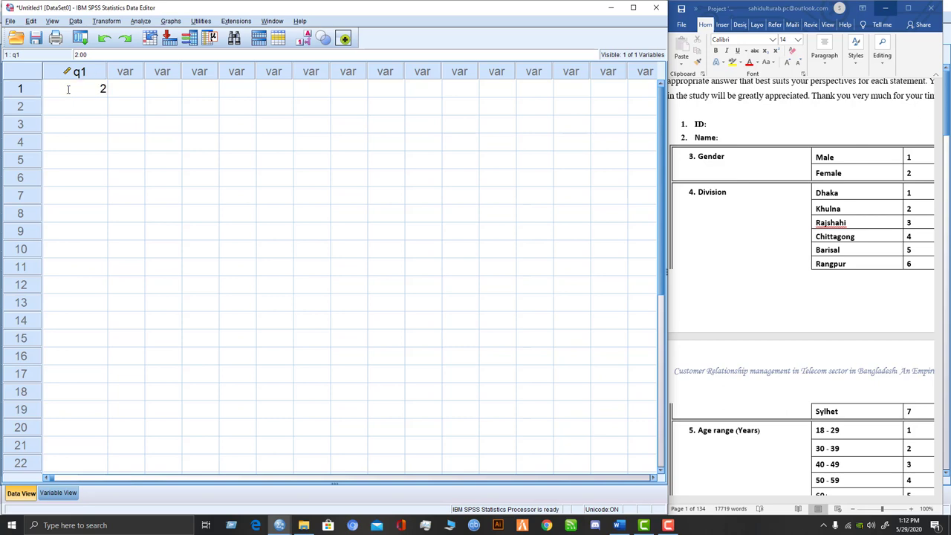
pyautogui.press('BackSpace')
pyautogui.write('1')
pyautogui.press('Return')
# Fill q1 for cases two to five with the values 2, 3, 4 and 5.
pyautogui.write('2')
pyautogui.press('Return')
pyautogui.write('3')
pyautogui.press('Return')
pyautogui.write('4')
pyautogui.press('Return')
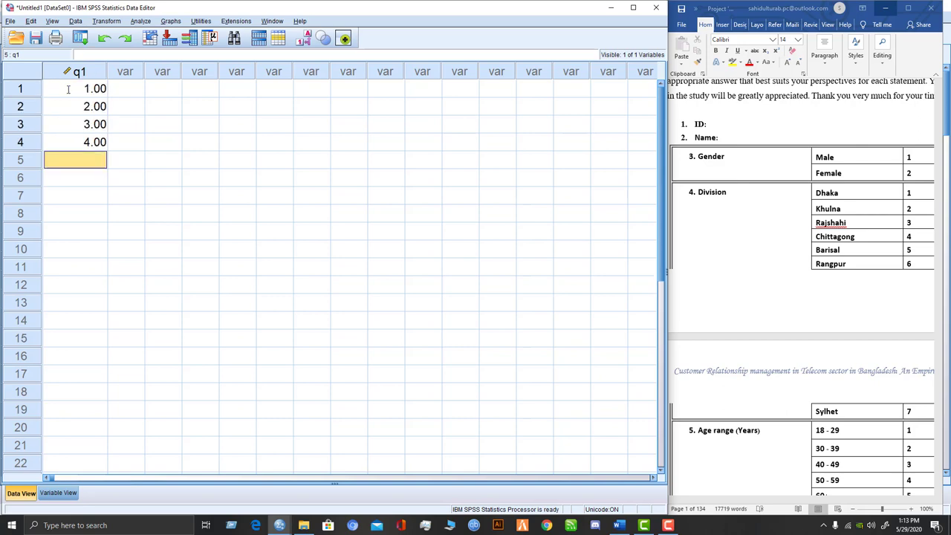
pyautogui.write('45')
pyautogui.press('BackSpace')
pyautogui.press('BackSpace')
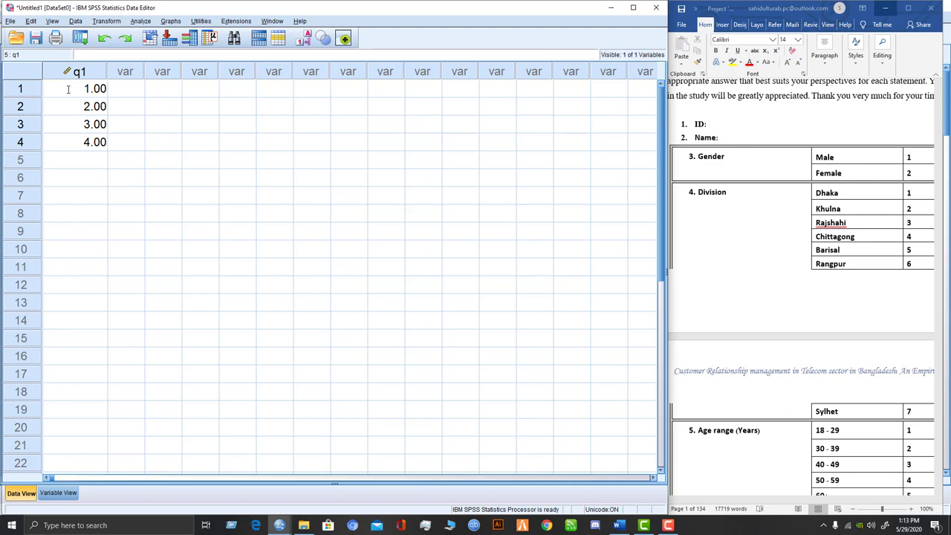
pyautogui.write('5')
pyautogui.press('Return')
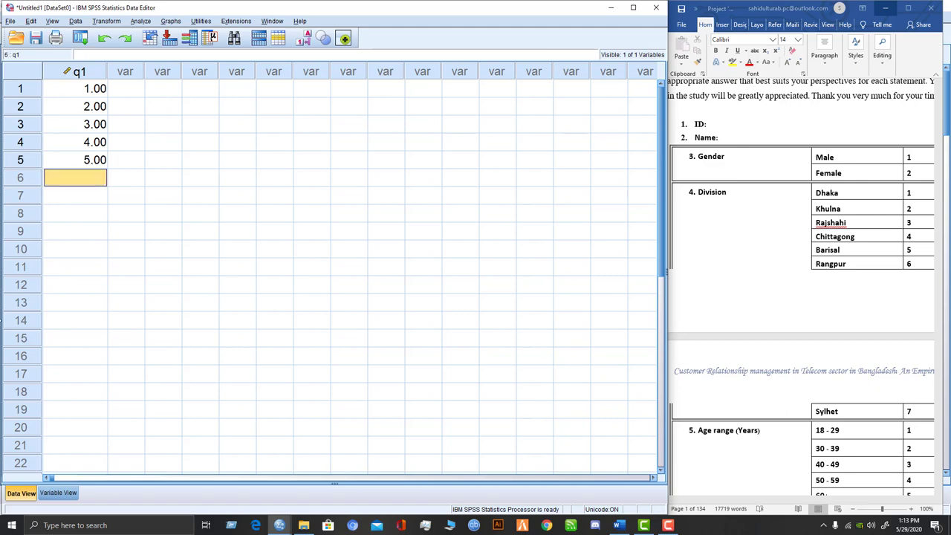
# Return to the variable definitions and add a second variable named q3 below q1.
pyautogui.click(58, 492)
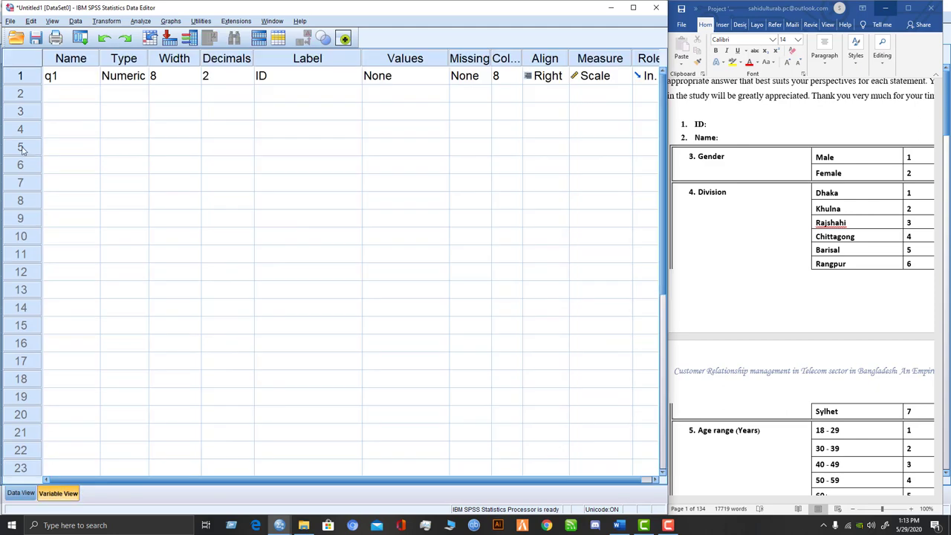
pyautogui.click(45, 91)
pyautogui.hotkey('ctrl', 'z')
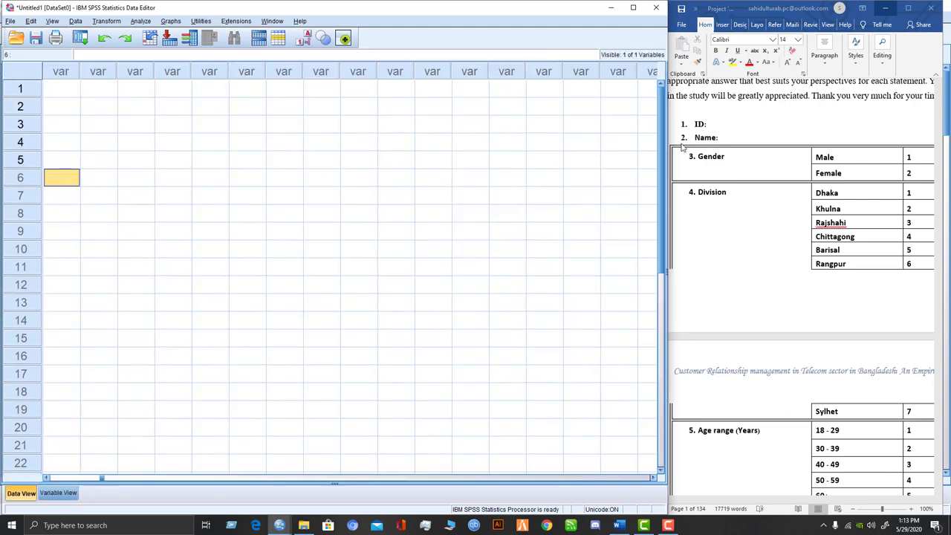
pyautogui.click(71, 492)
pyautogui.click(61, 90)
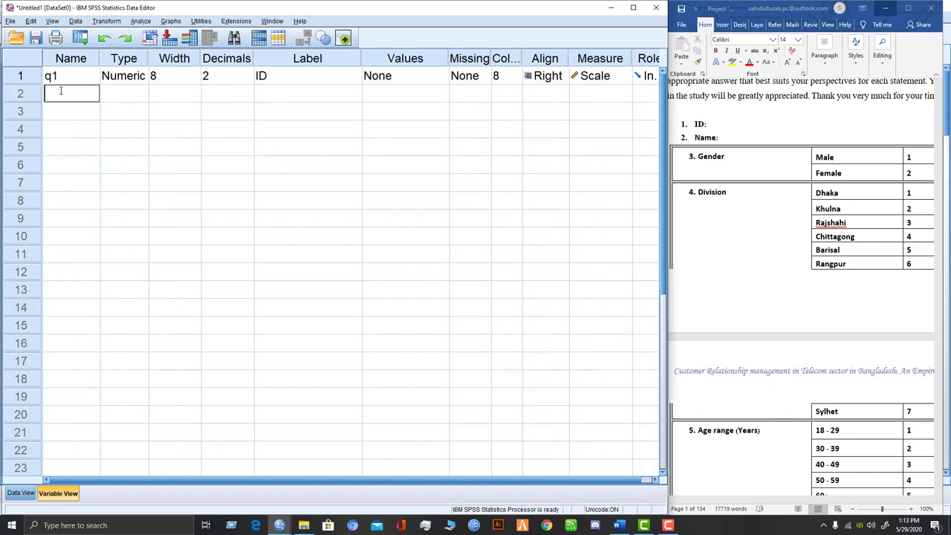
pyautogui.write('q3')
pyautogui.click(115, 98)
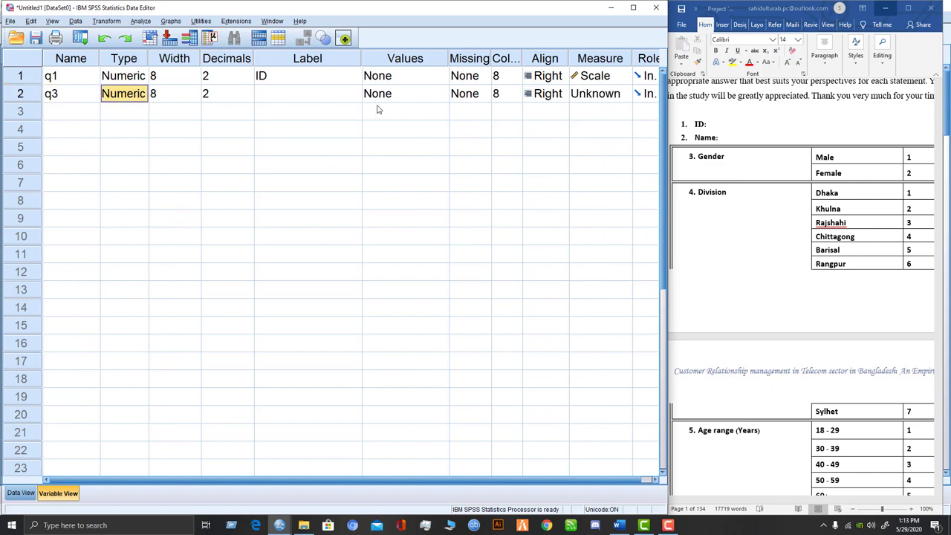
# Give variable q3 the label Gender.
pyautogui.click(335, 95)
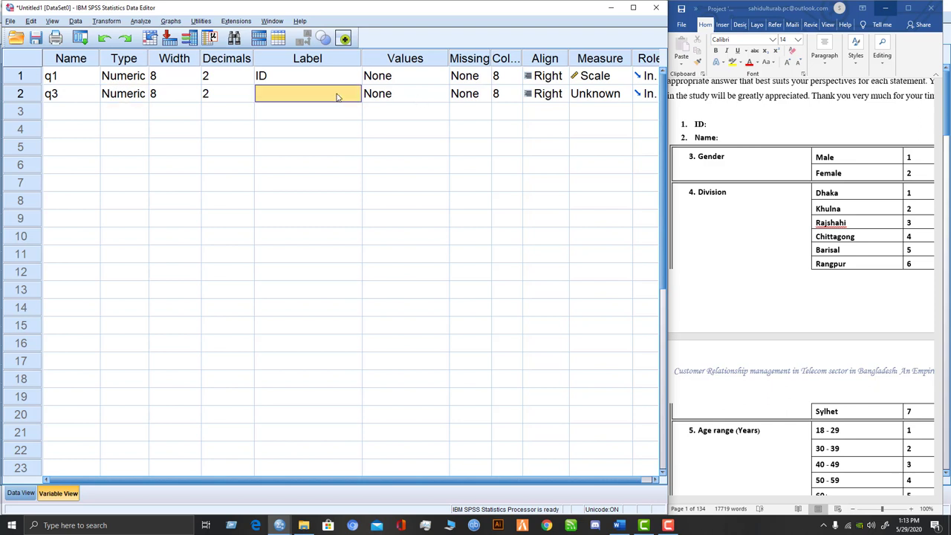
pyautogui.click(334, 93)
pyautogui.write('Ge')
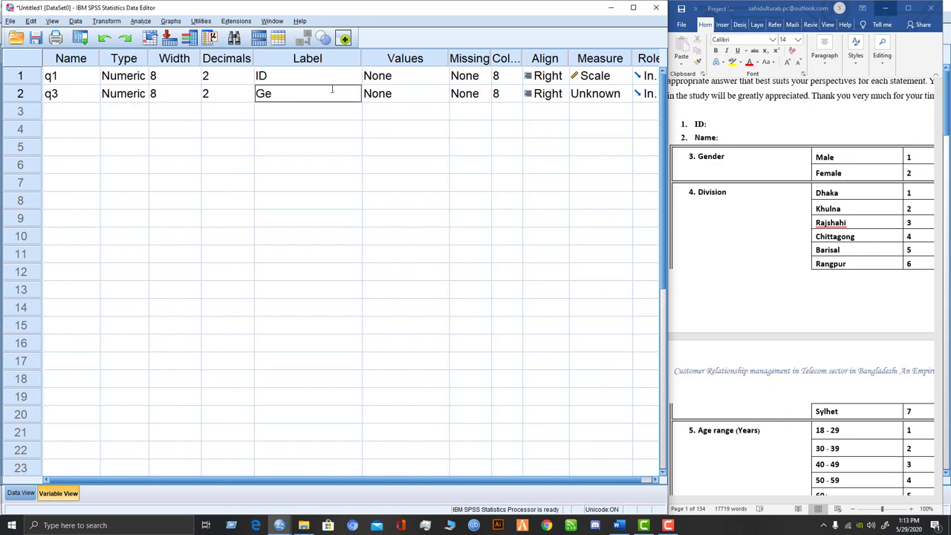
pyautogui.write('nder')
# Assign the value labels 1 = Male and 2 = Female to q3 and set its measurement level to Nominal.
pyautogui.click(442, 94)
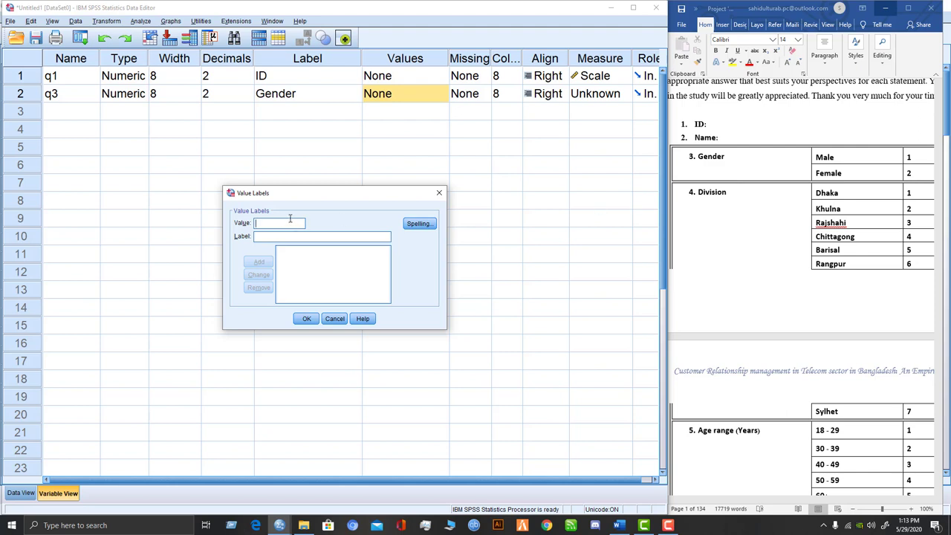
pyautogui.write('1')
pyautogui.write('Ma')
pyautogui.write('le')
pyautogui.click(259, 264)
pyautogui.click(272, 236)
pyautogui.write('F')
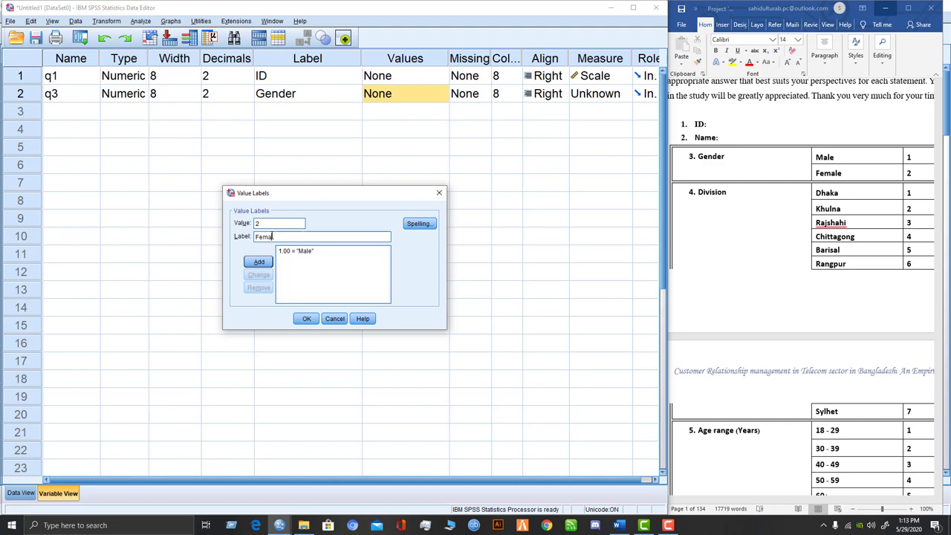
pyautogui.write('emale')
pyautogui.click(259, 262)
pyautogui.click(306, 318)
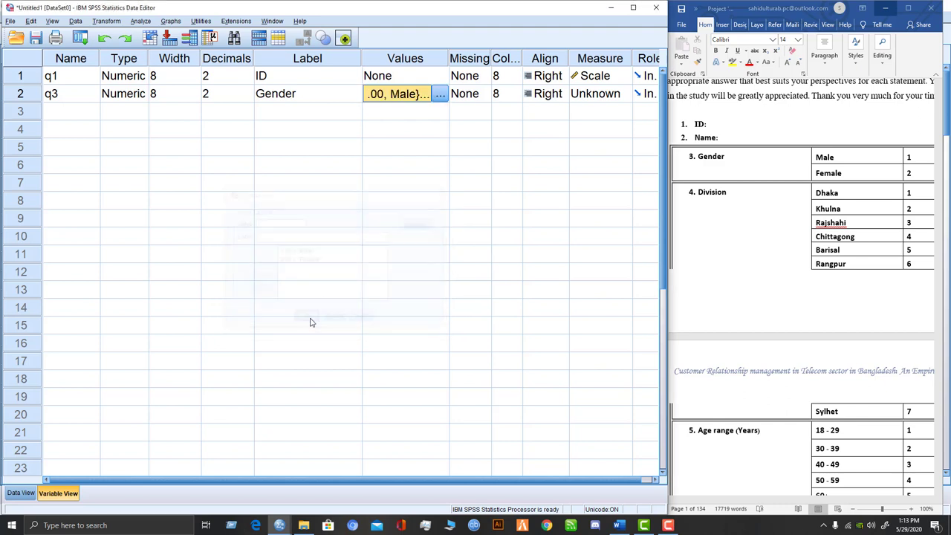
pyautogui.click(586, 97)
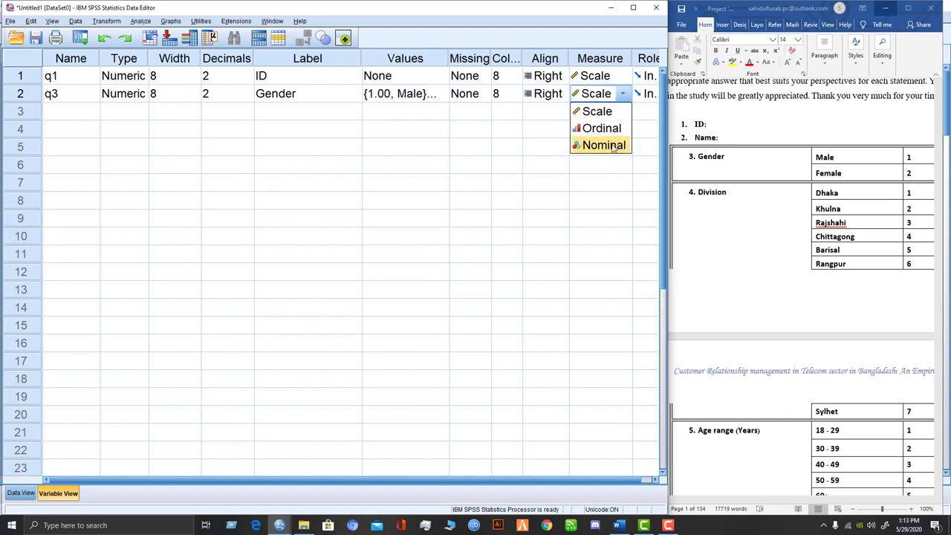
pyautogui.click(604, 145)
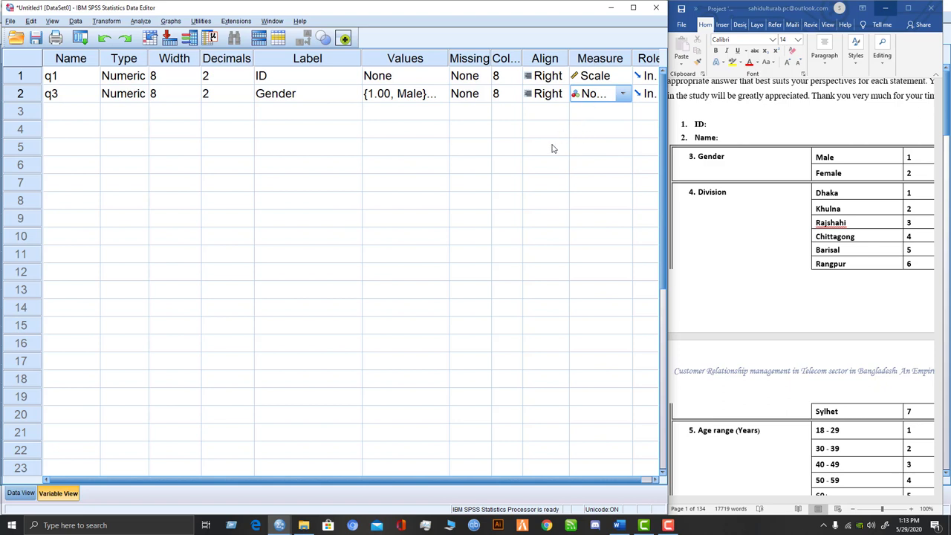
# Return to the data entry grid and enter the value 1 for q3 in the first case.
pyautogui.click(18, 493)
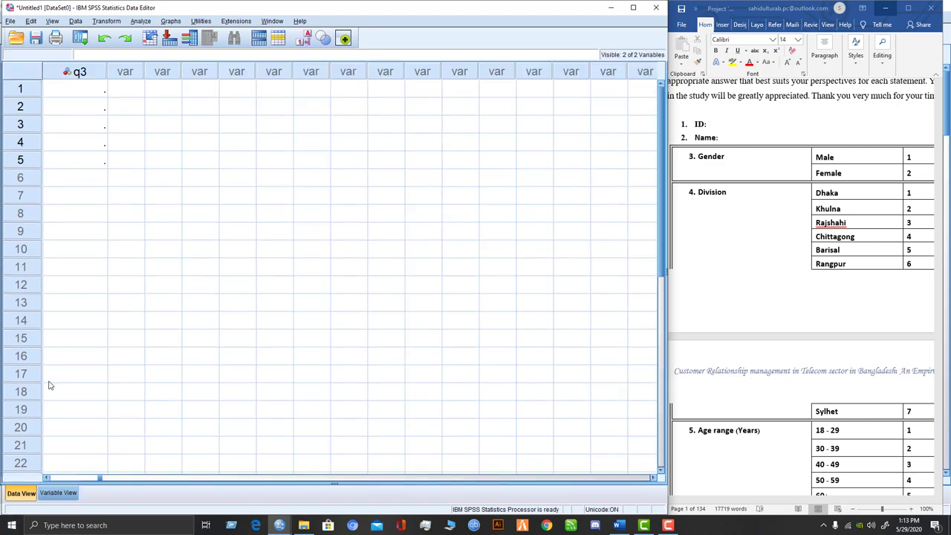
pyautogui.click(126, 95)
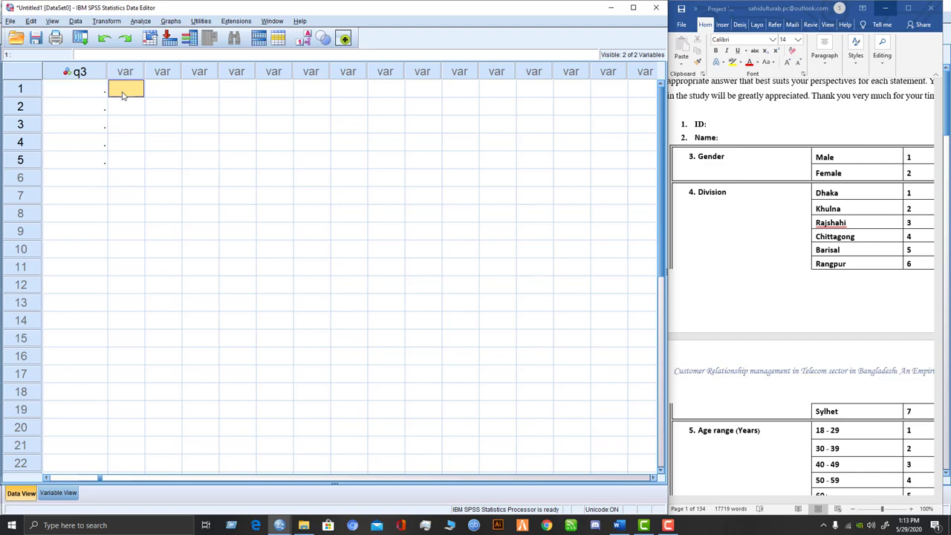
pyautogui.click(123, 94)
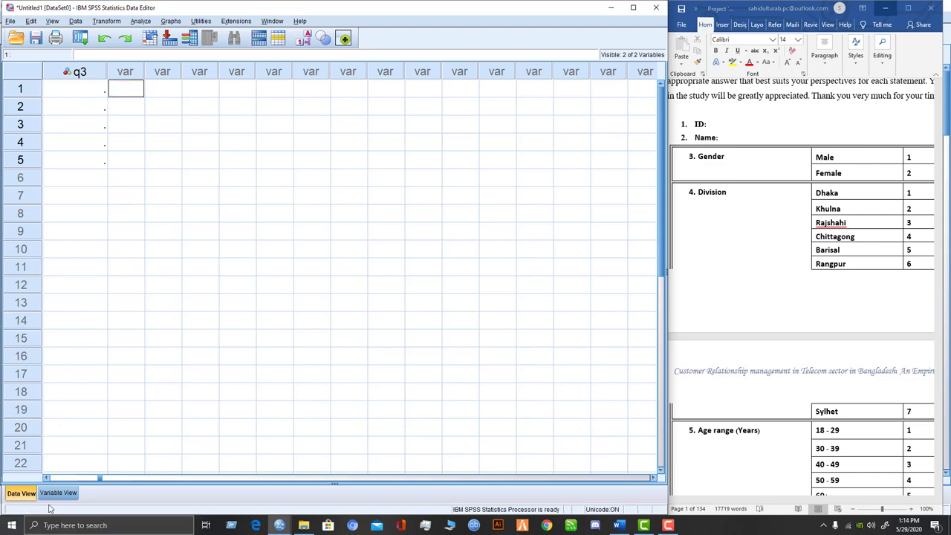
pyautogui.moveTo(101, 481); pyautogui.dragTo(52, 480)
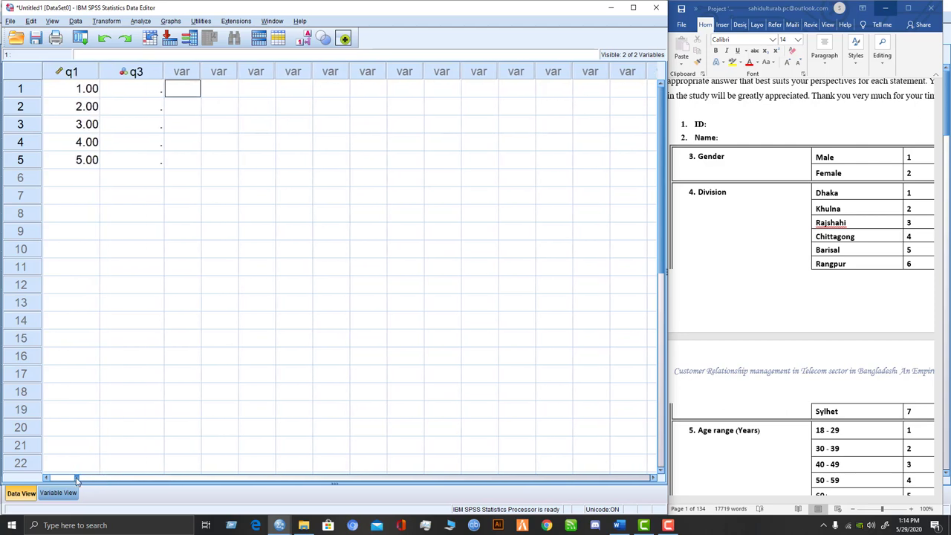
pyautogui.click(147, 88)
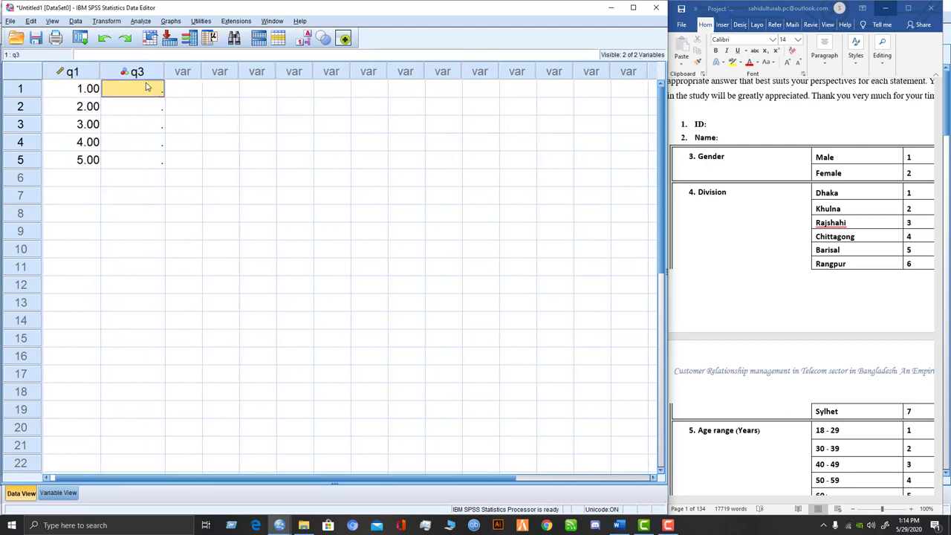
pyautogui.doubleClick(147, 89)
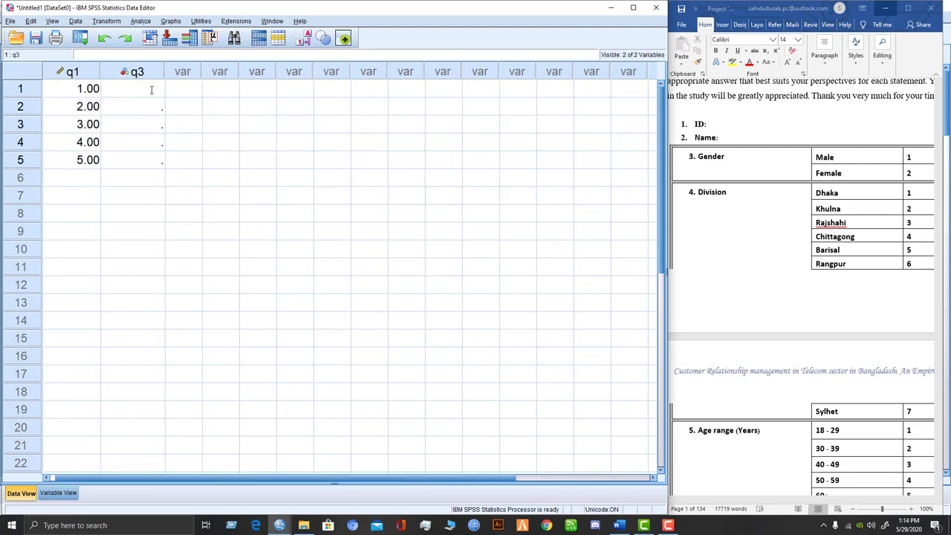
pyautogui.write('1')
pyautogui.press('Return')
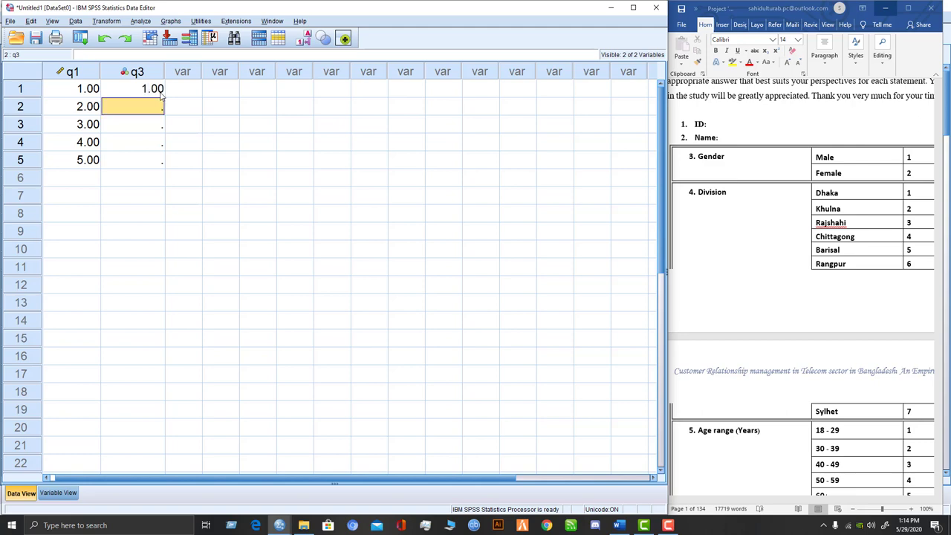
# Fill q3 for cases two to five with 2, 1, 2 and 2, and toggle the display of value labels.
pyautogui.write('2')
pyautogui.press('Return')
pyautogui.write('1')
pyautogui.press('Return')
pyautogui.write('2')
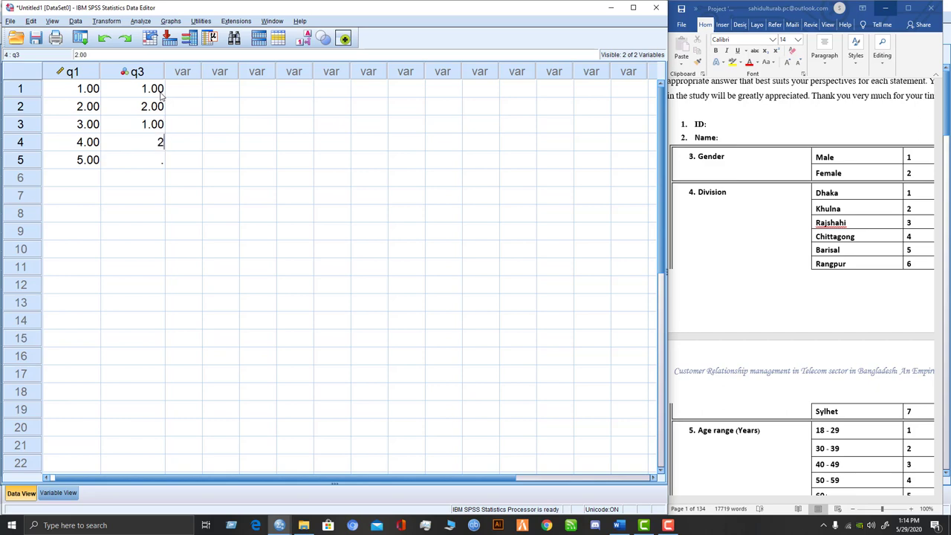
pyautogui.press('Return')
pyautogui.write('2')
pyautogui.press('Return')
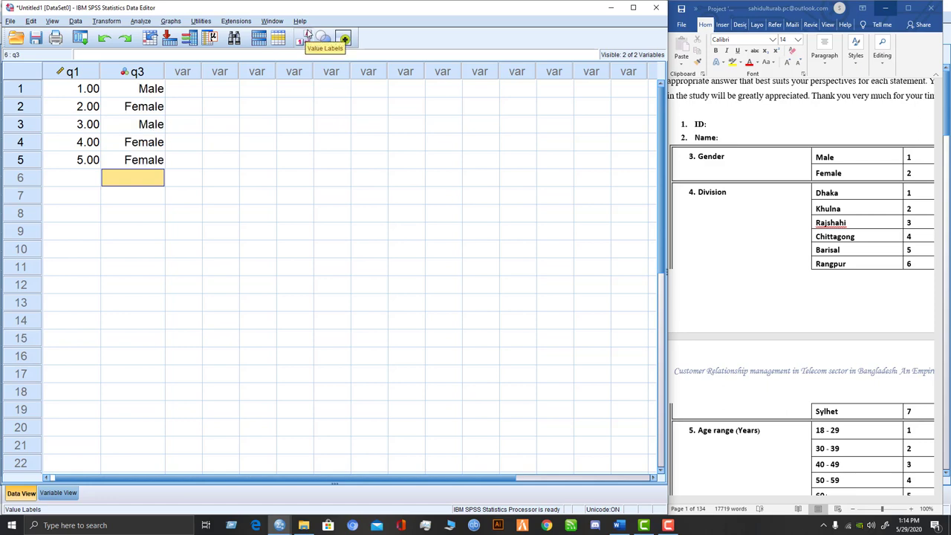
pyautogui.click(301, 45)
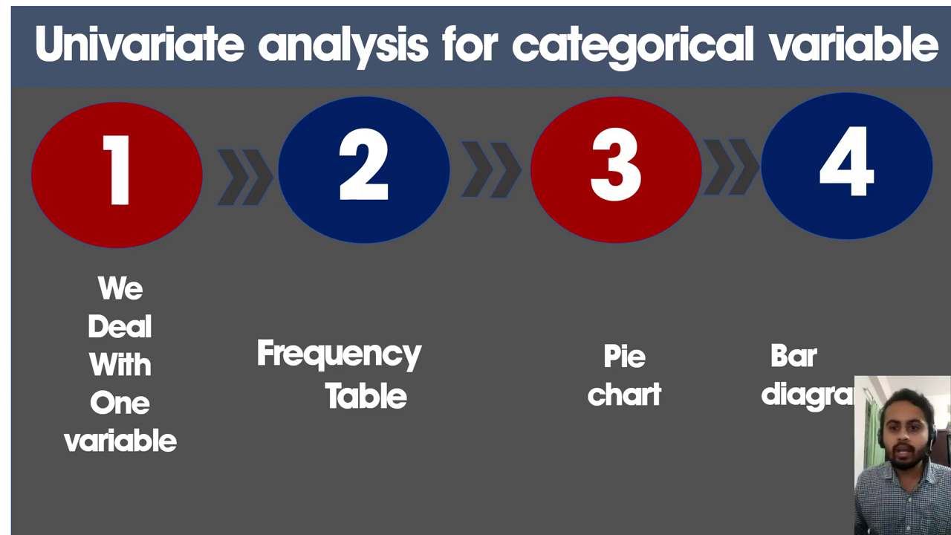
# End the slide show, switch to the CRM project report in Word and find section 6.1 Univariate analysis.
pyautogui.press('Escape')
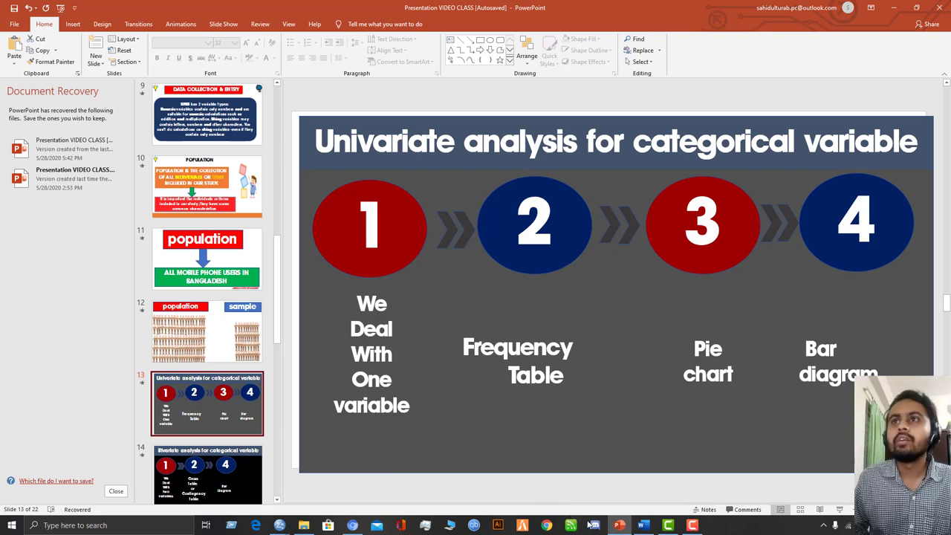
pyautogui.click(620, 524)
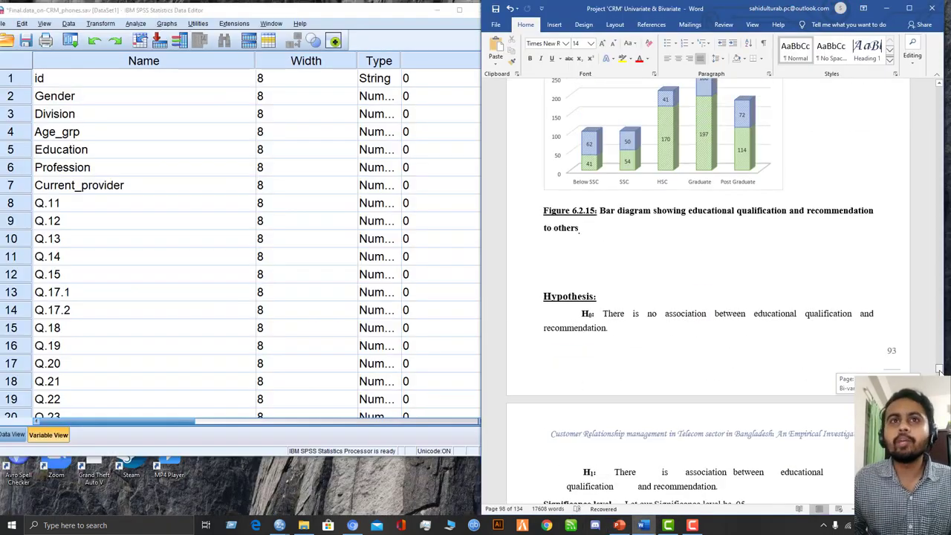
pyautogui.scroll(-20, 939, 346)
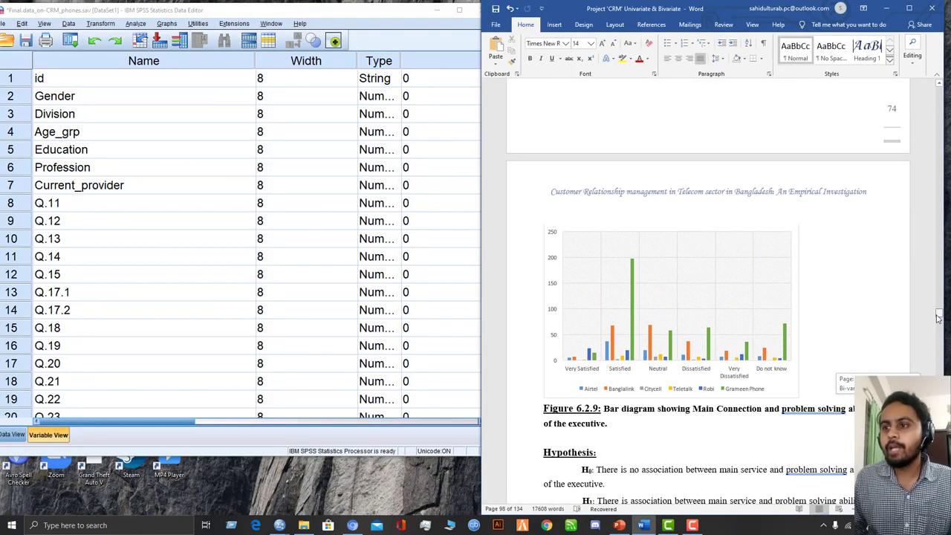
pyautogui.scroll(20, 932, 301)
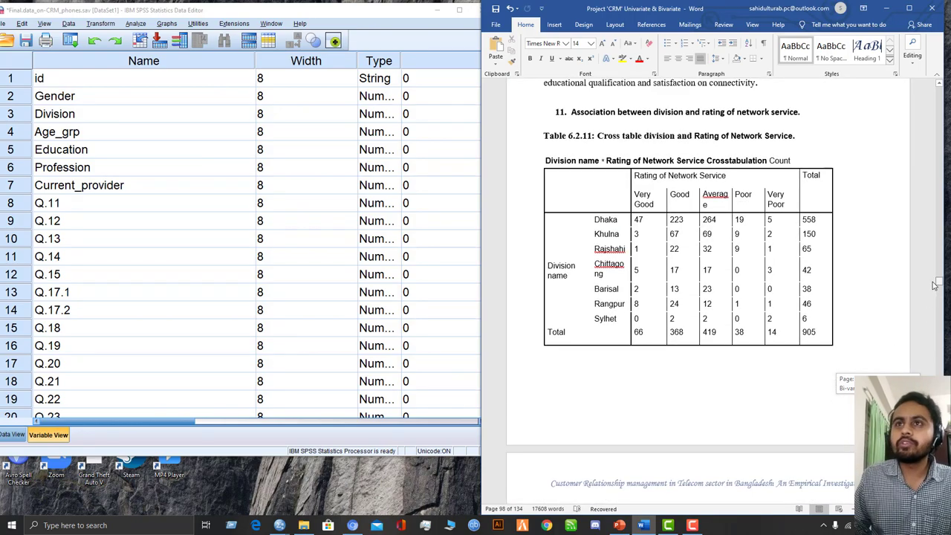
pyautogui.moveTo(934, 285); pyautogui.dragTo(884, 263)
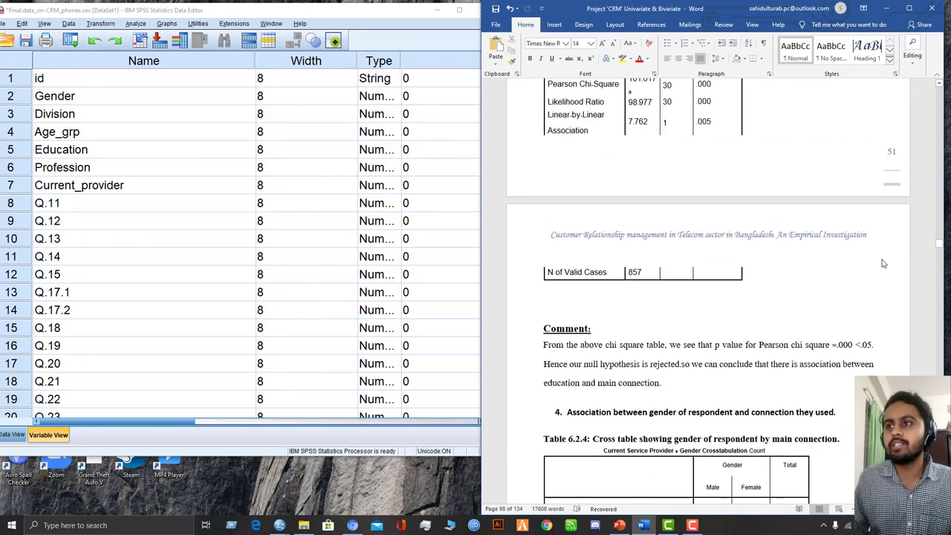
pyautogui.scroll(9, 884, 263)
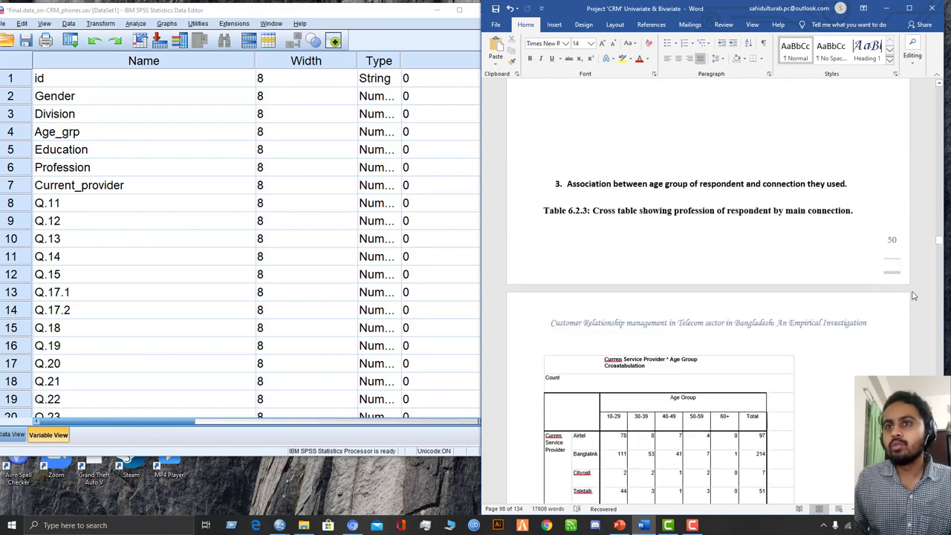
pyautogui.moveTo(938, 247); pyautogui.dragTo(938, 223)
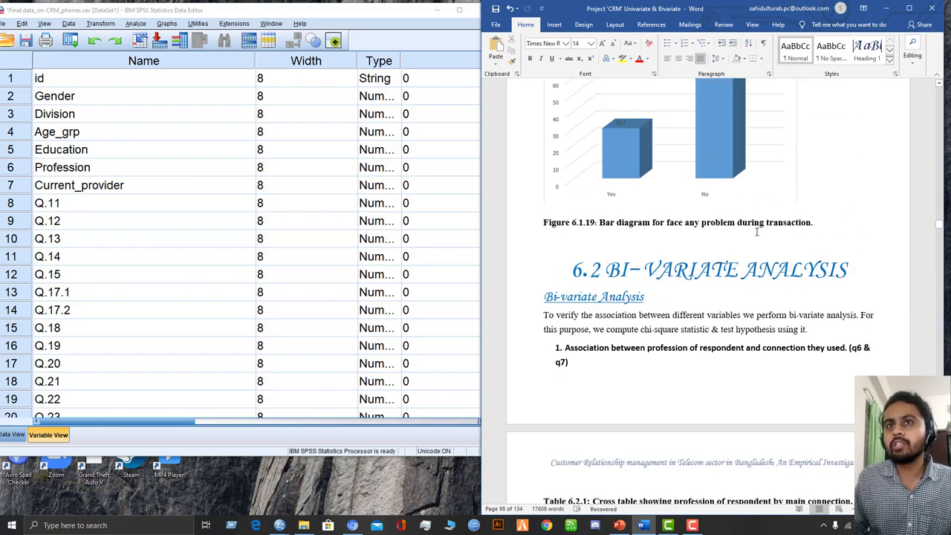
pyautogui.scroll(5, 756, 232)
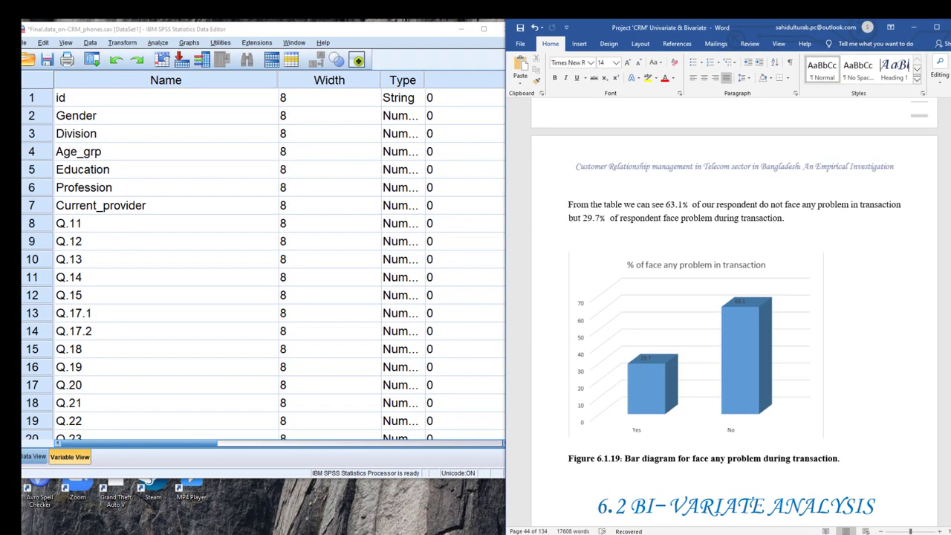
pyautogui.moveTo(938, 229); pyautogui.dragTo(942, 156)
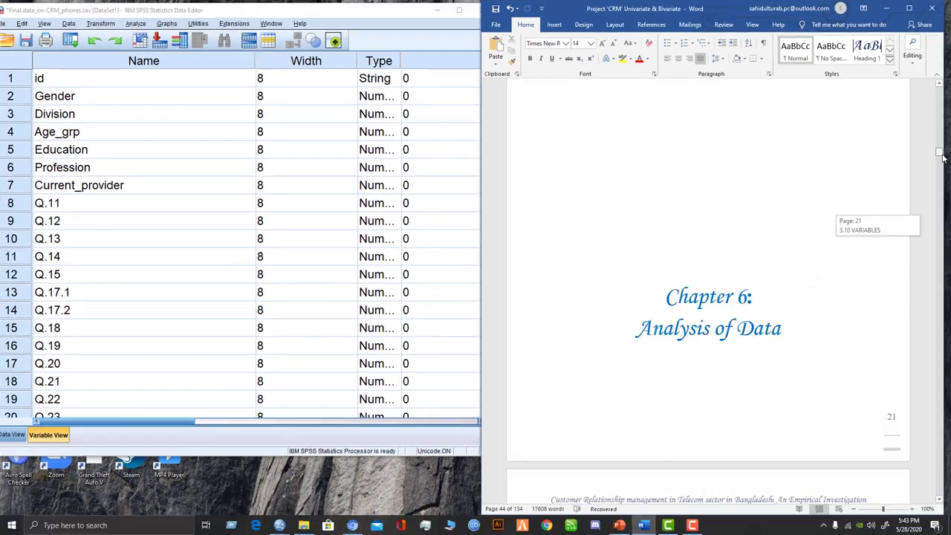
pyautogui.scroll(-5, 802, 250)
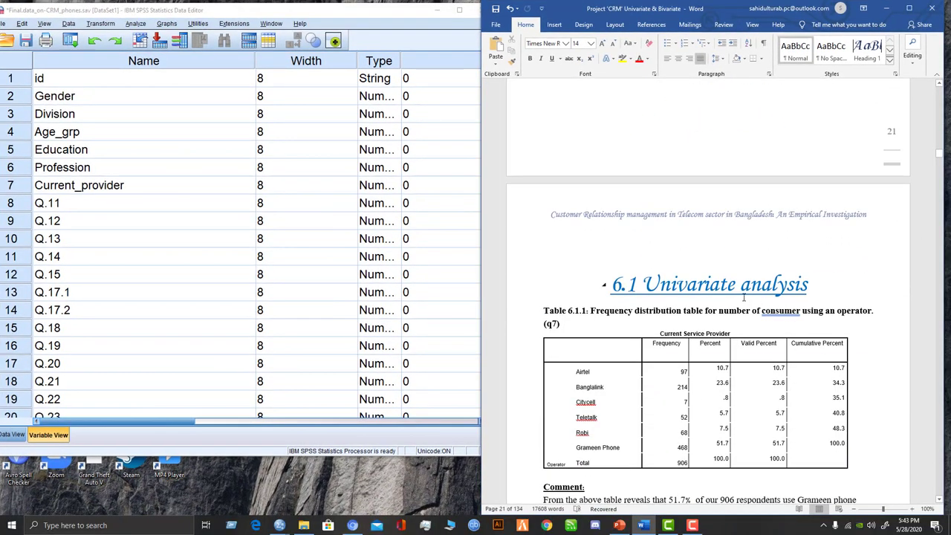
# Examine the operator and monthly usage frequency tables in section 6.1, with their comments and bar diagrams.
pyautogui.scroll(-3, 734, 299)
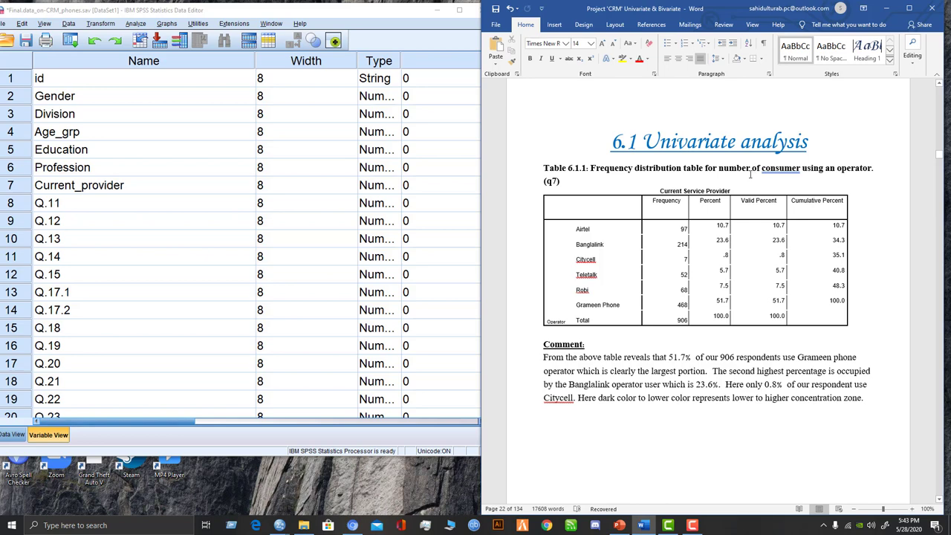
pyautogui.scroll(-3, 660, 241)
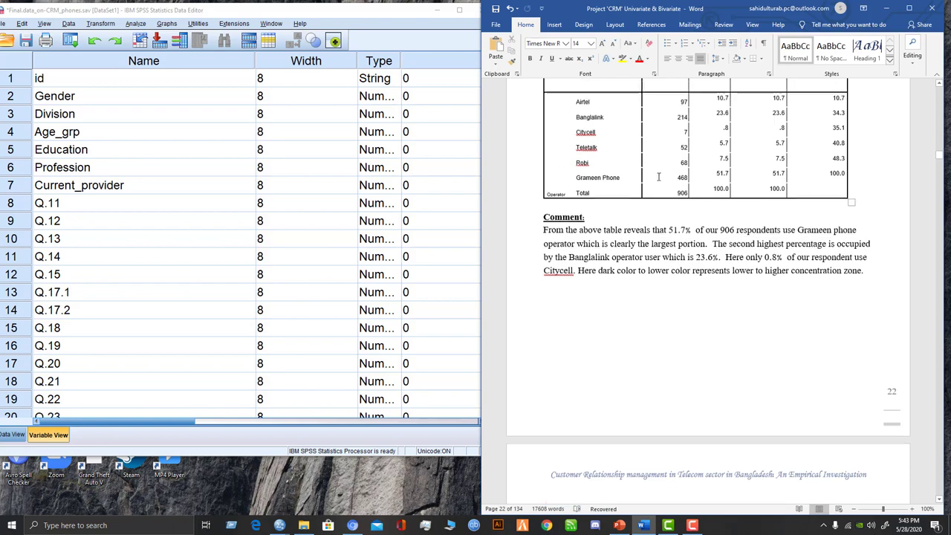
pyautogui.scroll(-5, 646, 230)
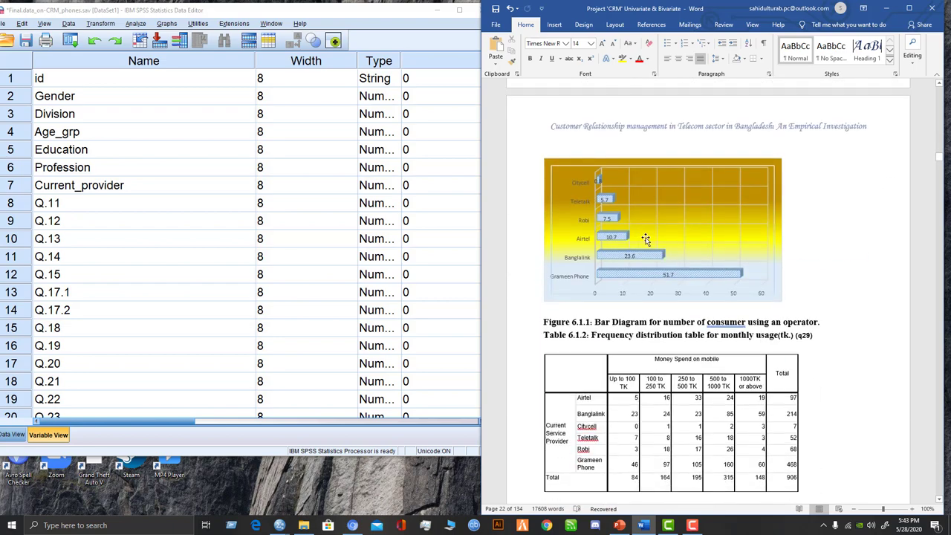
pyautogui.scroll(-5, 637, 272)
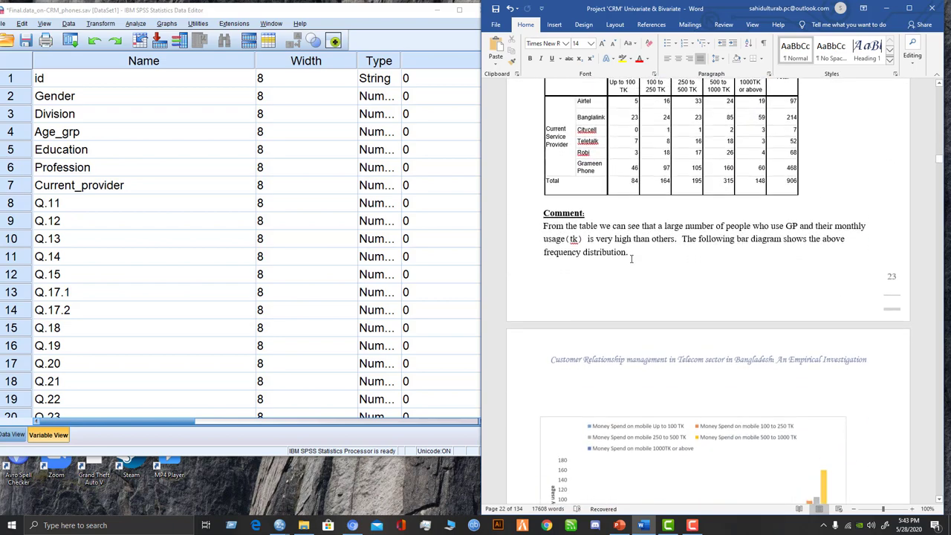
pyautogui.scroll(3, 632, 256)
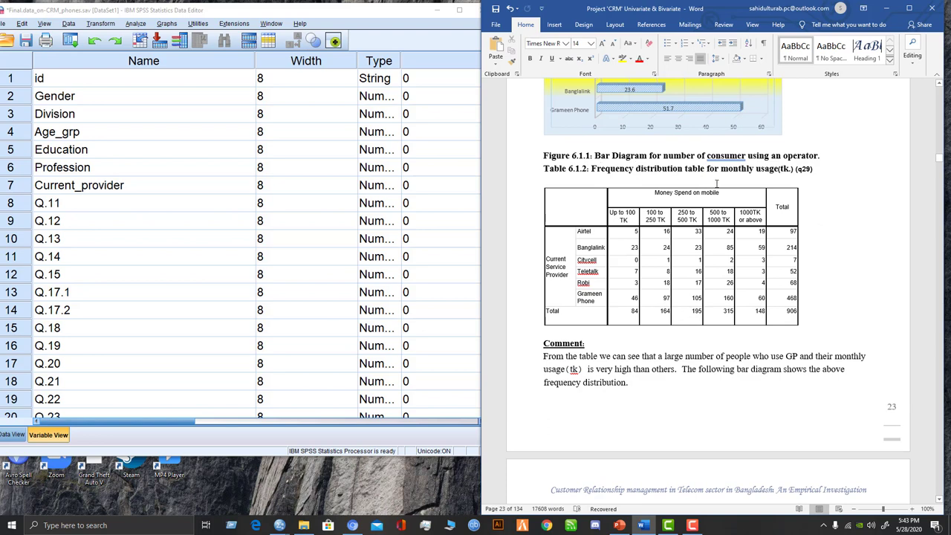
pyautogui.scroll(-5, 678, 260)
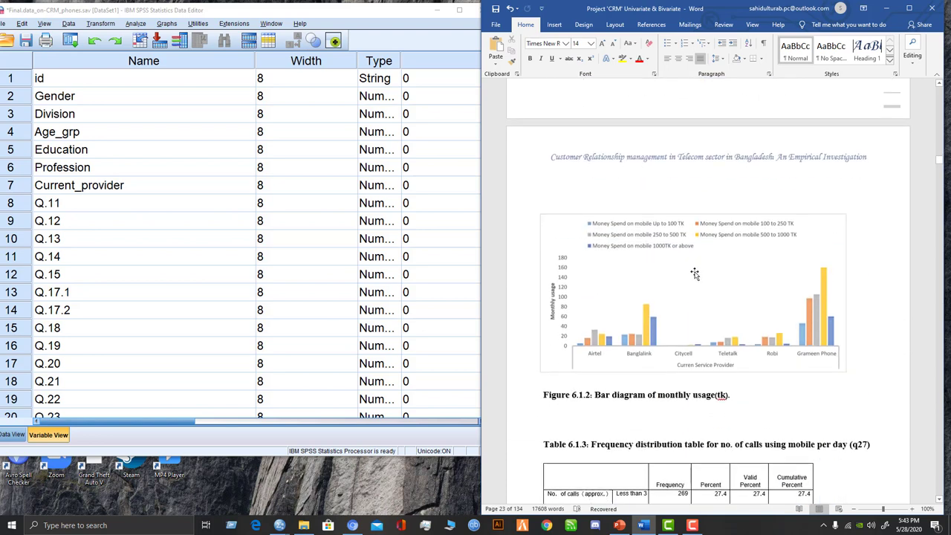
pyautogui.scroll(3, 694, 274)
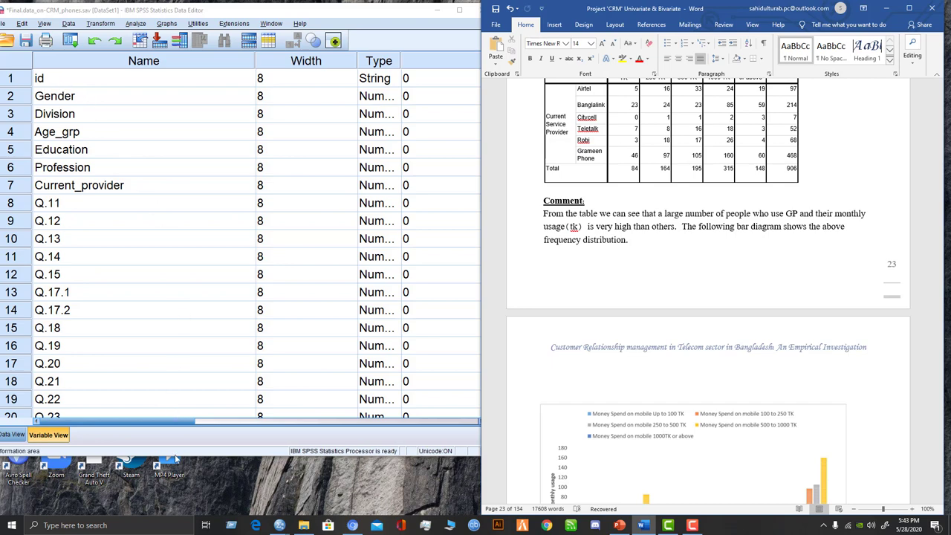
# Switch to SPSS, enlarge its window, open the Frequencies analysis and clear its previously selected variables.
pyautogui.moveTo(174, 458); pyautogui.dragTo(188, 508)
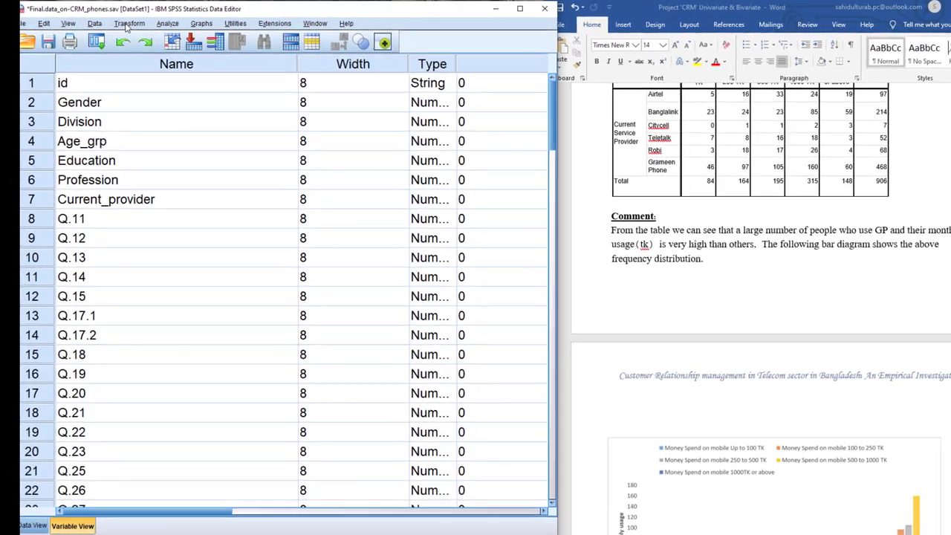
pyautogui.click(160, 26)
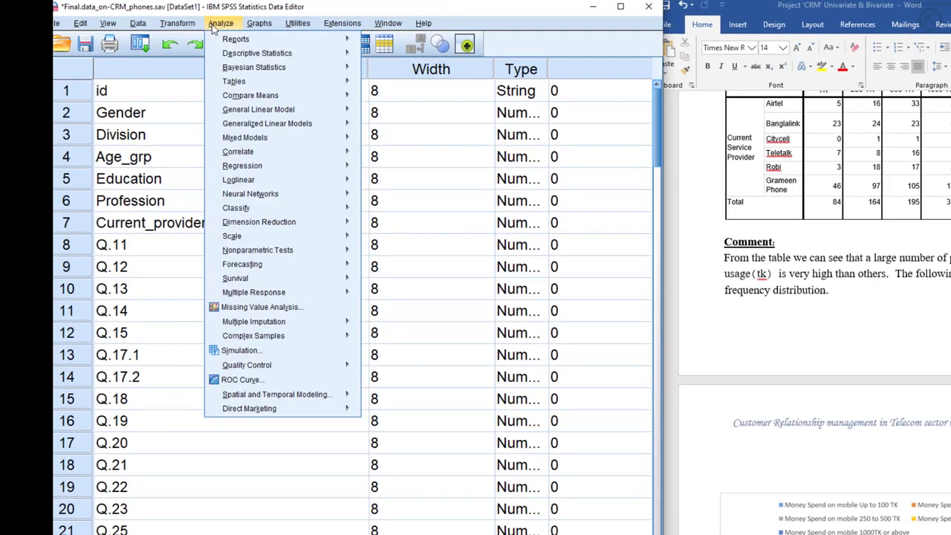
pyautogui.moveTo(256, 59)
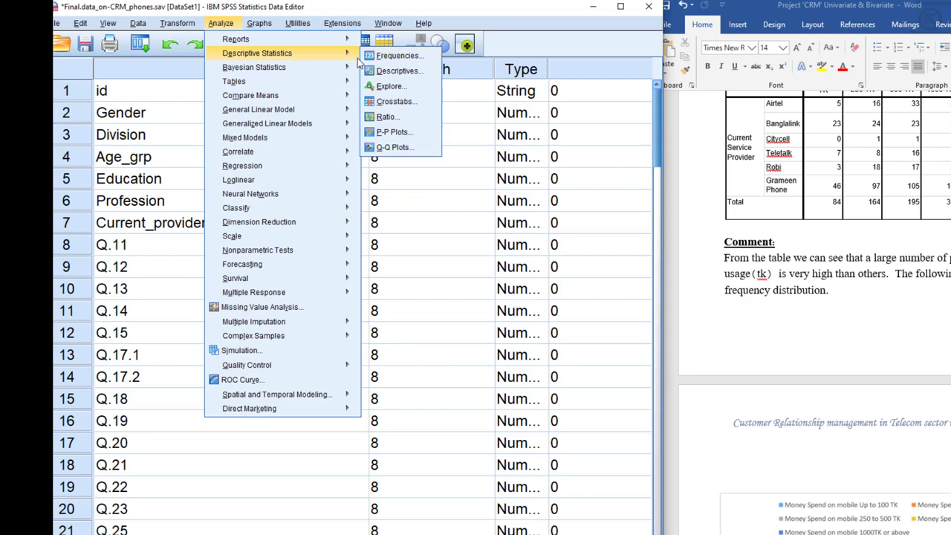
pyautogui.click(394, 55)
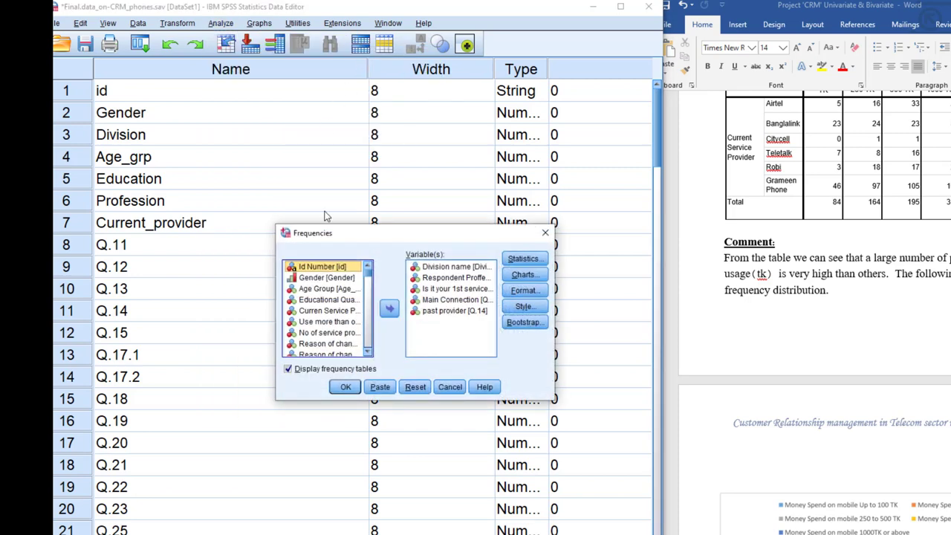
pyautogui.click(415, 387)
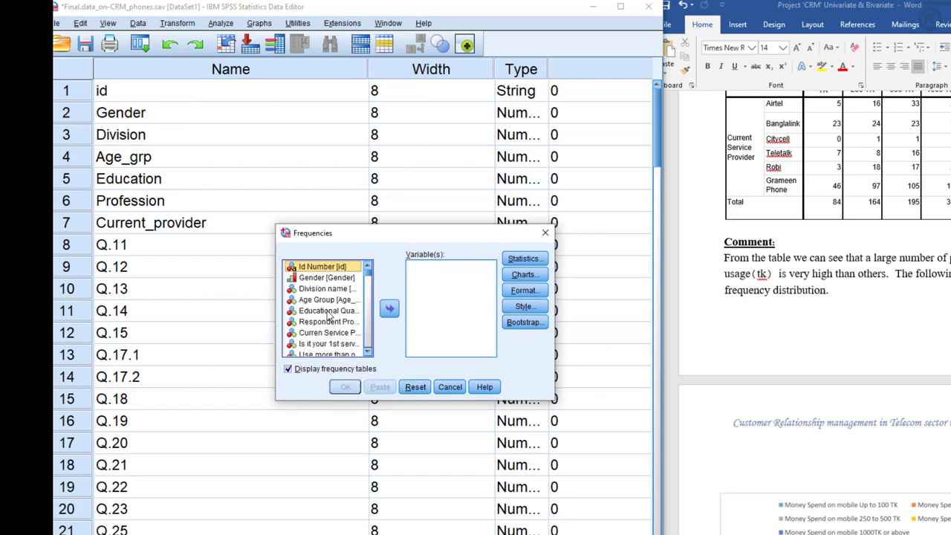
# Widen the Frequencies dialog and add the current service provider variable to the analysis.
pyautogui.moveTo(276, 305); pyautogui.dragTo(179, 306)
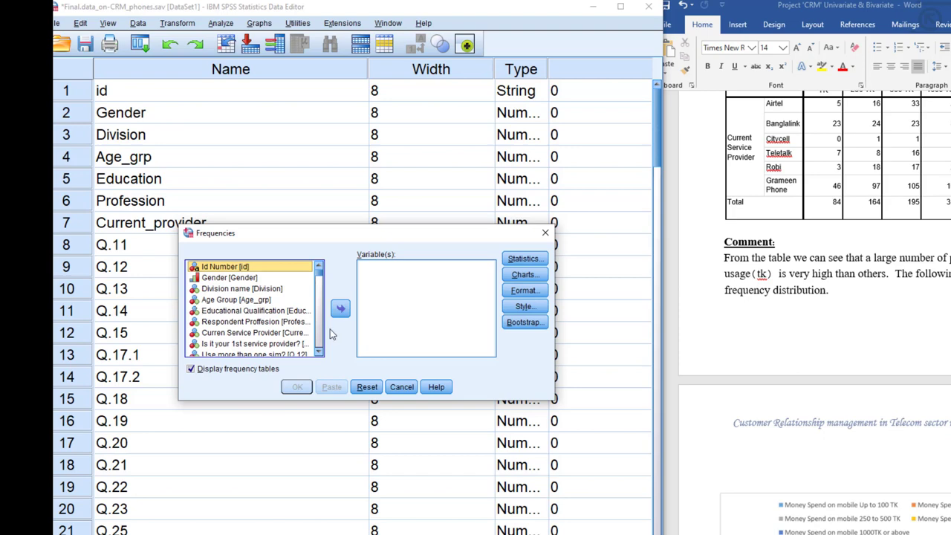
pyautogui.click(288, 334)
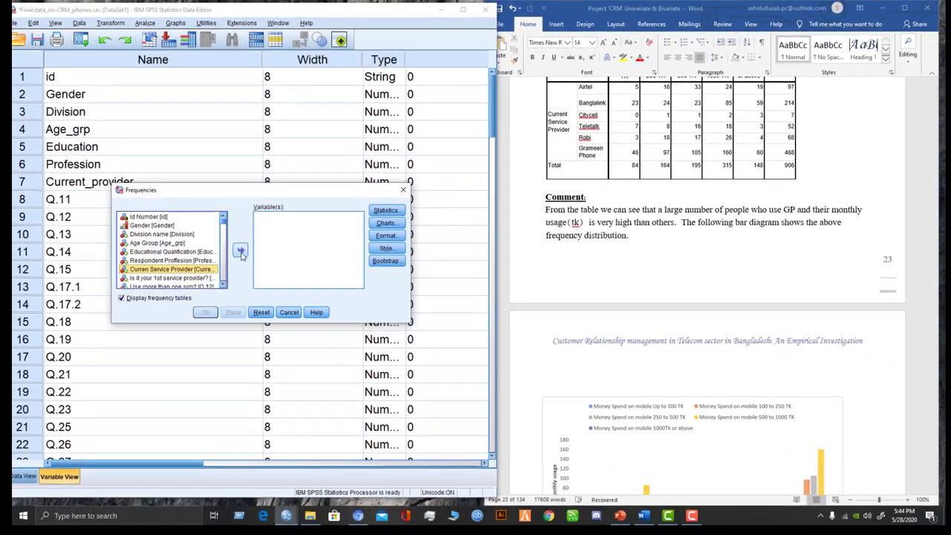
pyautogui.click(341, 312)
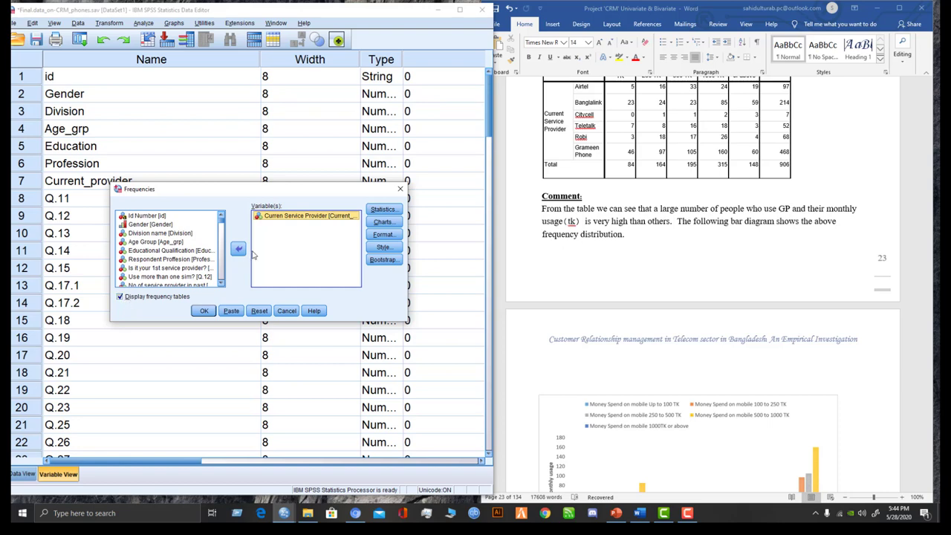
# Request bar charts with percentages as chart values for the frequency analysis.
pyautogui.click(373, 223)
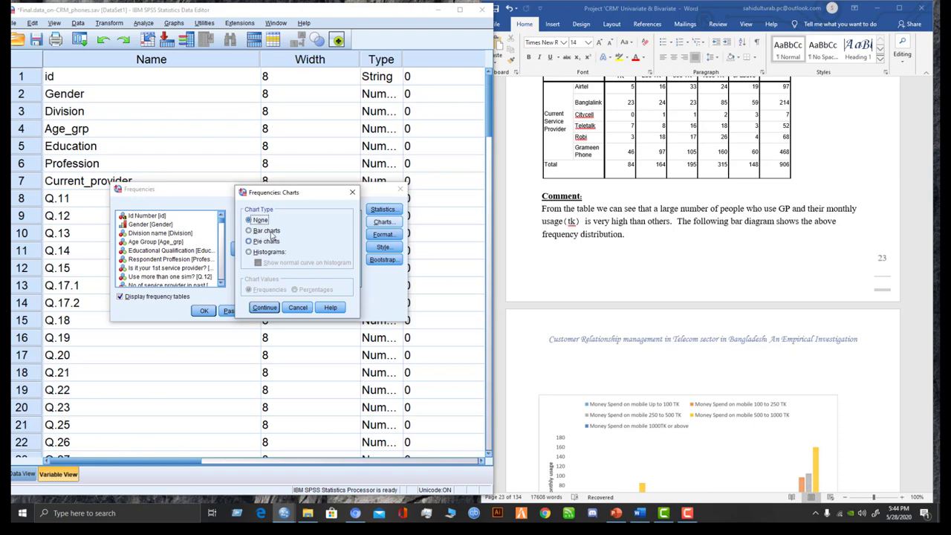
pyautogui.click(267, 232)
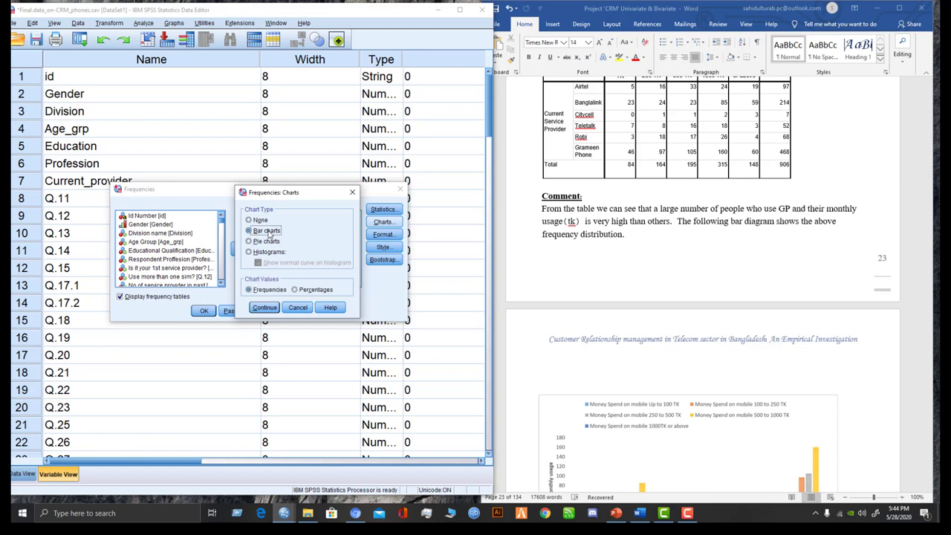
pyautogui.click(308, 289)
pyautogui.click(264, 307)
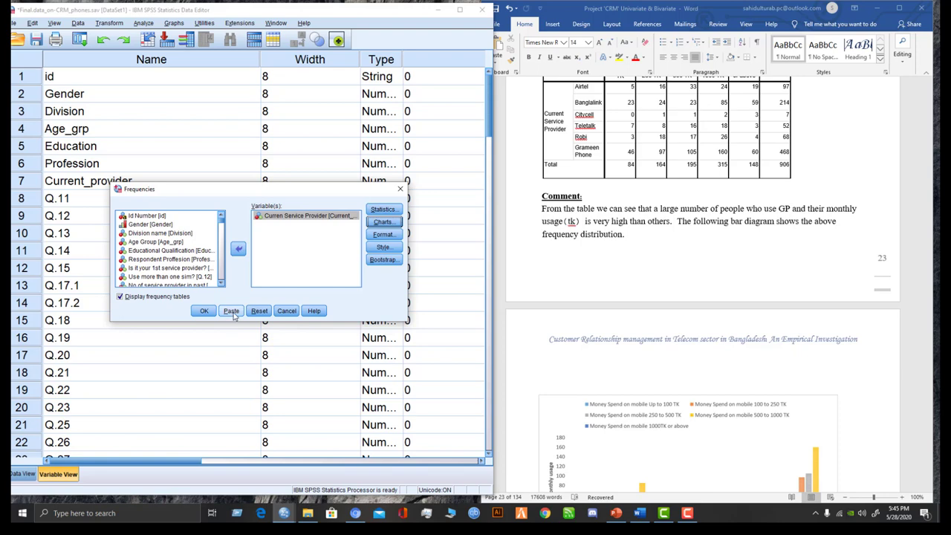
# Paste the Frequencies command for Current_provider as syntax, select all its lines and run the selection.
pyautogui.click(231, 310)
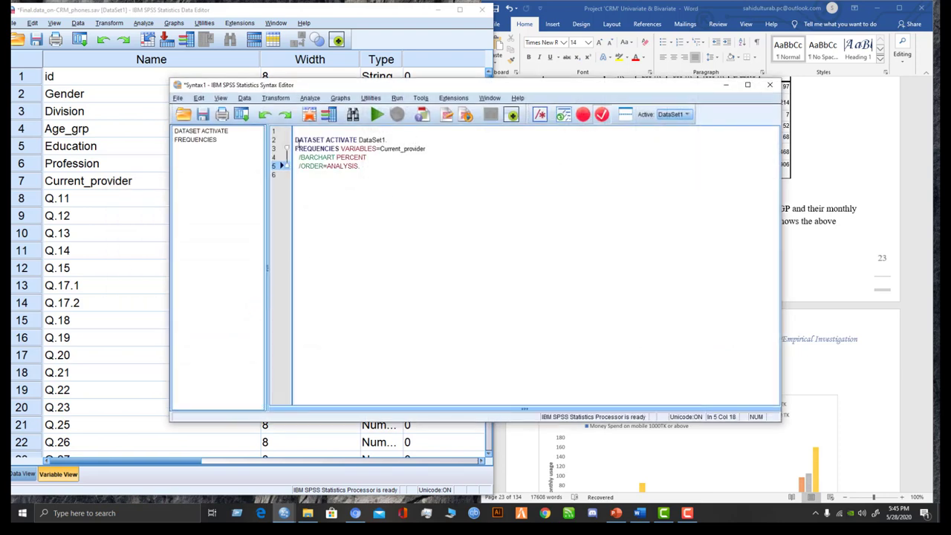
pyautogui.moveTo(295, 136); pyautogui.dragTo(363, 167)
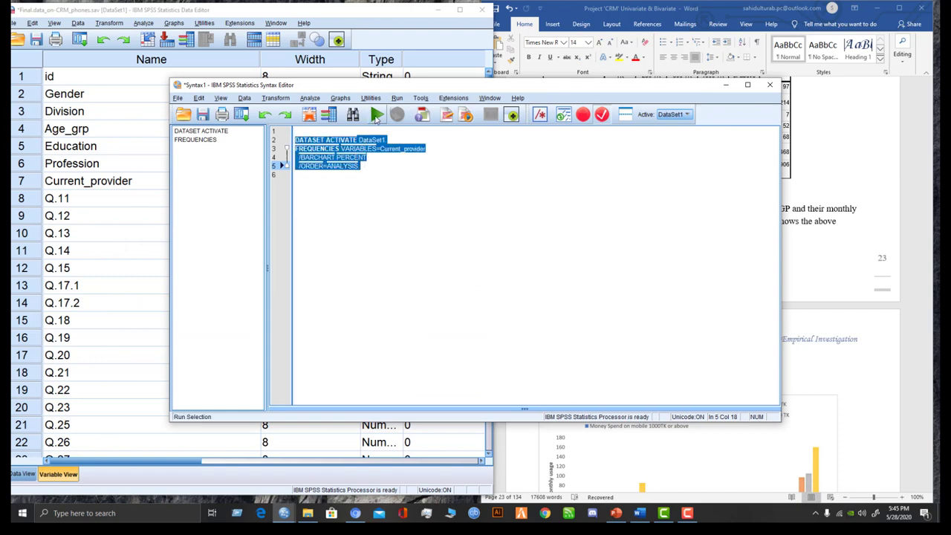
pyautogui.click(377, 113)
pyautogui.click(379, 115)
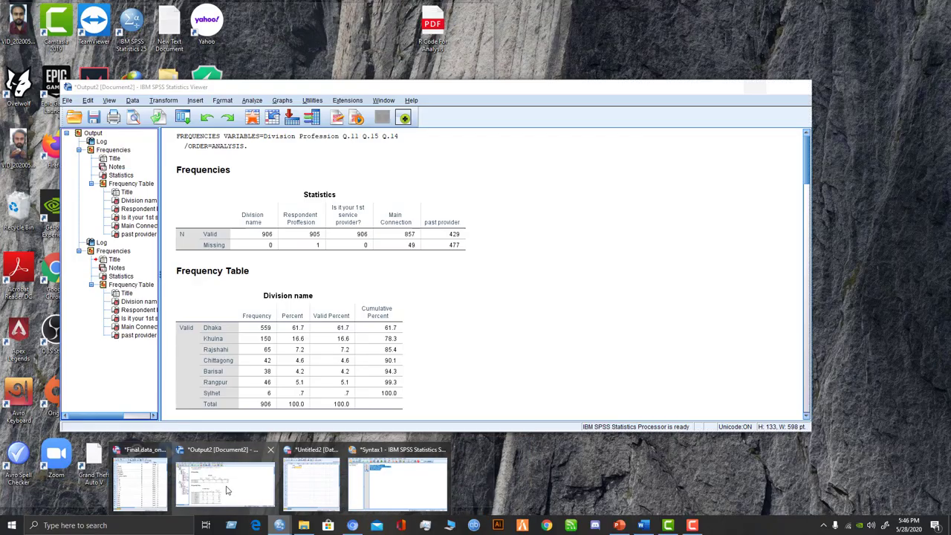
# Bring up the output viewer full screen and examine the current service provider frequency table and bar chart.
pyautogui.click(228, 490)
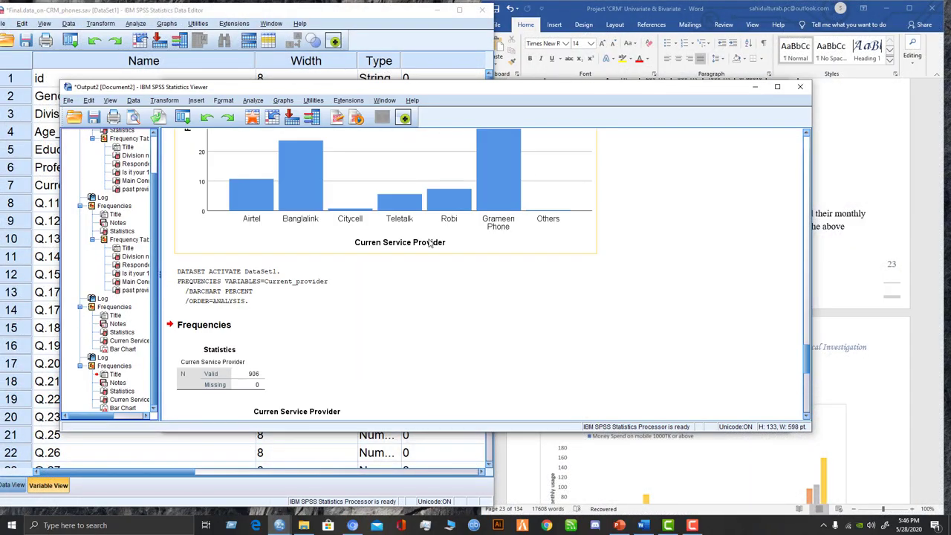
pyautogui.click(778, 88)
pyautogui.scroll(3, 317, 193)
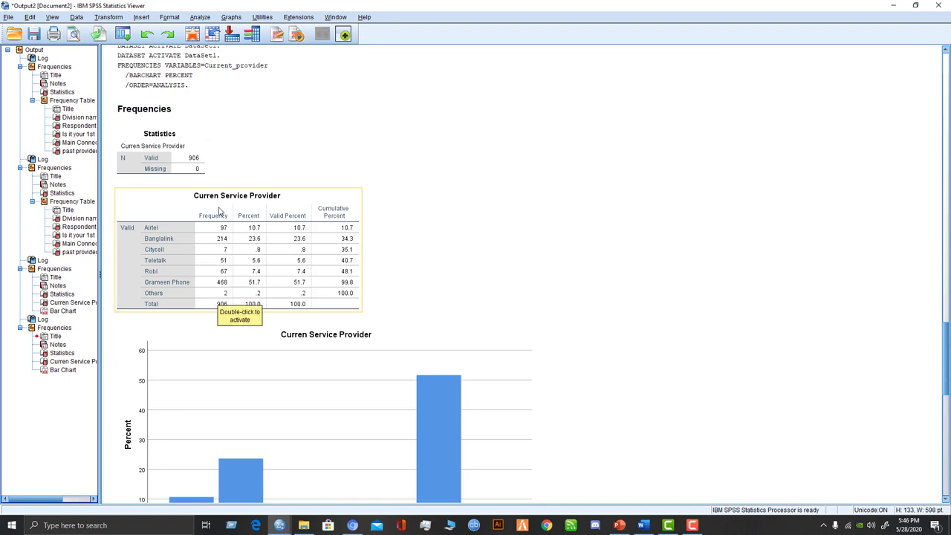
pyautogui.scroll(-3, 222, 215)
pyautogui.scroll(3, 227, 220)
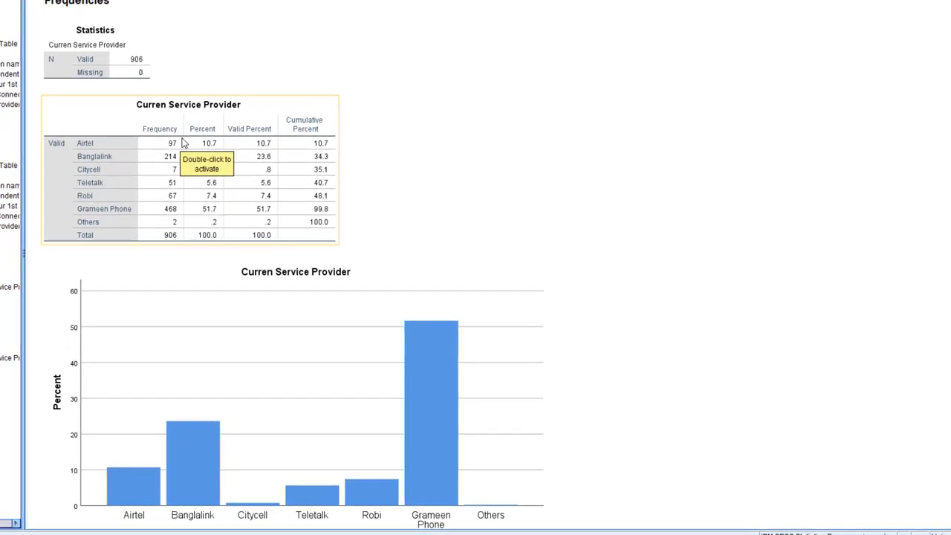
pyautogui.scroll(-3, 260, 227)
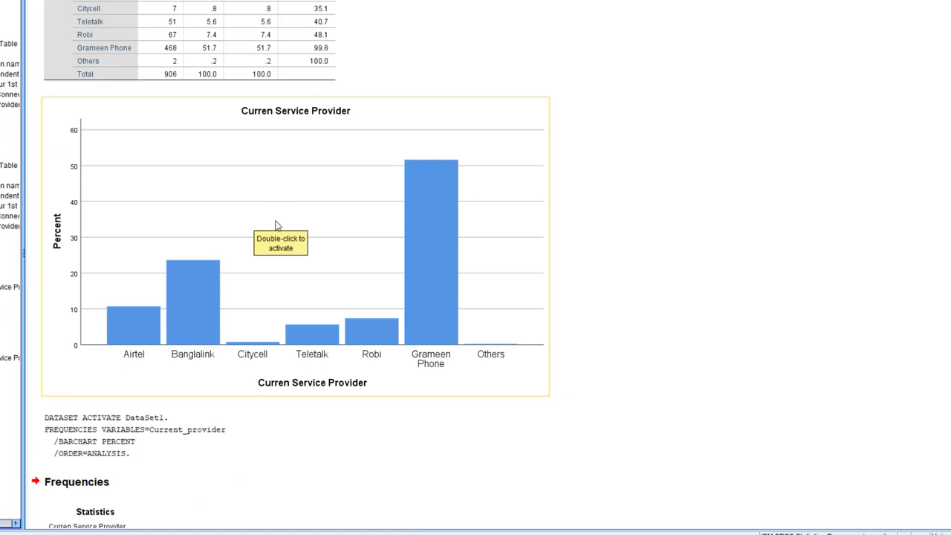
pyautogui.scroll(2, 277, 226)
pyautogui.scroll(-1, 321, 266)
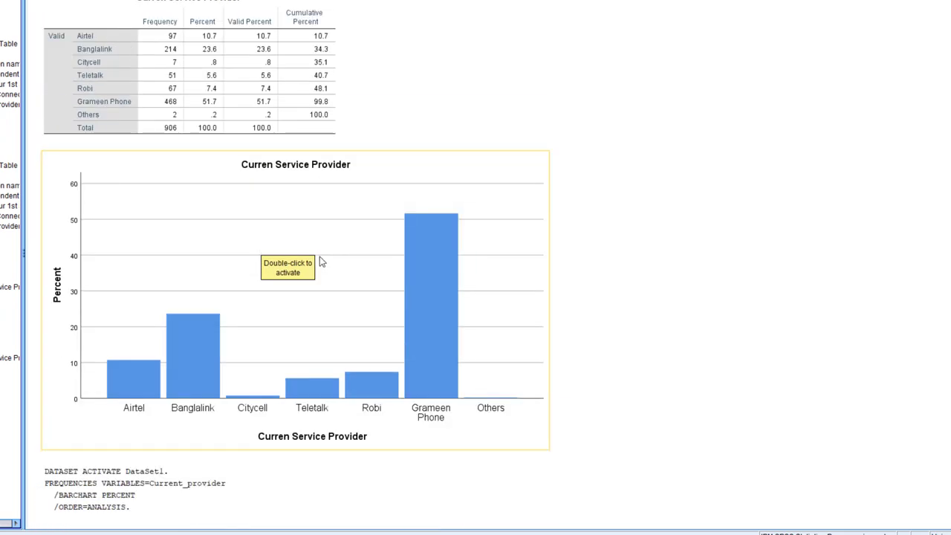
pyautogui.click(372, 231)
pyautogui.doubleClick(479, 206)
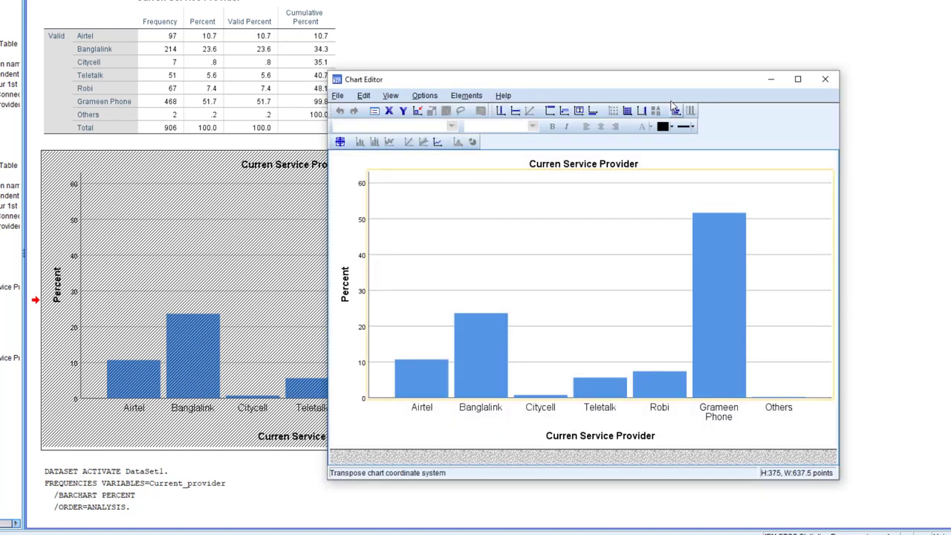
pyautogui.moveTo(673, 89); pyautogui.dragTo(563, 28)
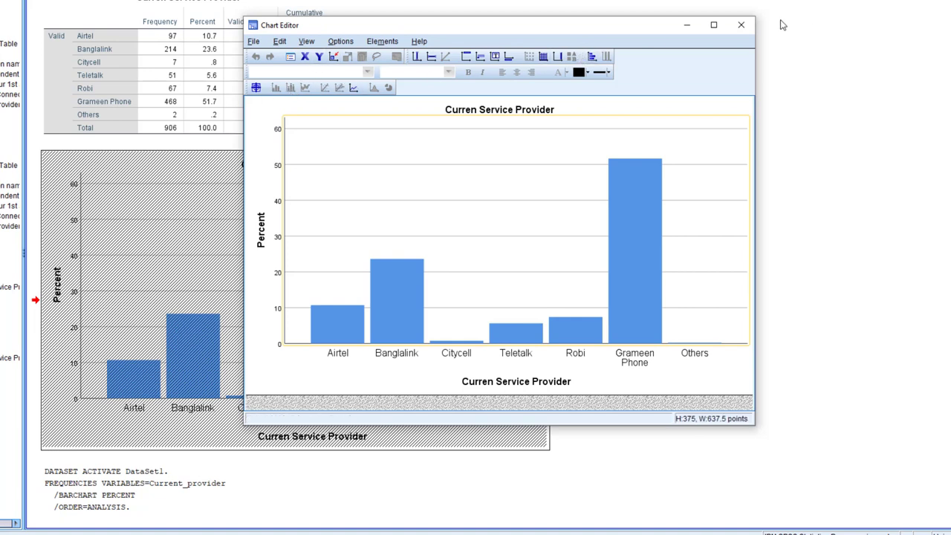
pyautogui.click(741, 25)
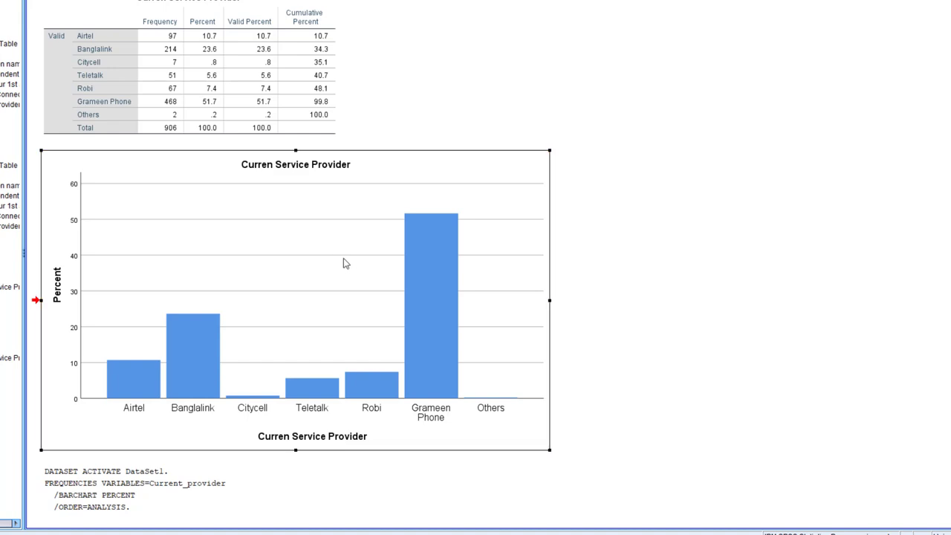
# Open the service provider bar chart for editing, show percent data labels on its bars and put the Chart Editor away.
pyautogui.doubleClick(510, 246)
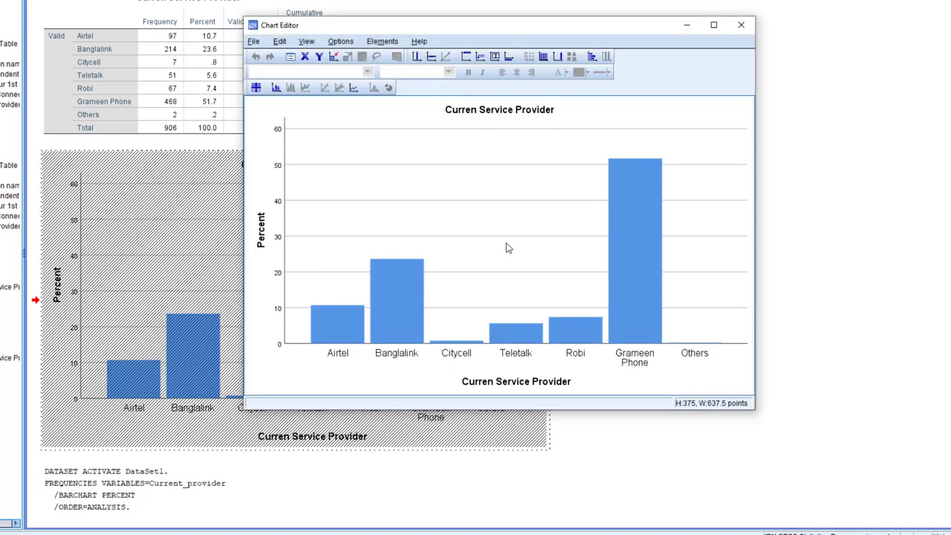
pyautogui.click(276, 88)
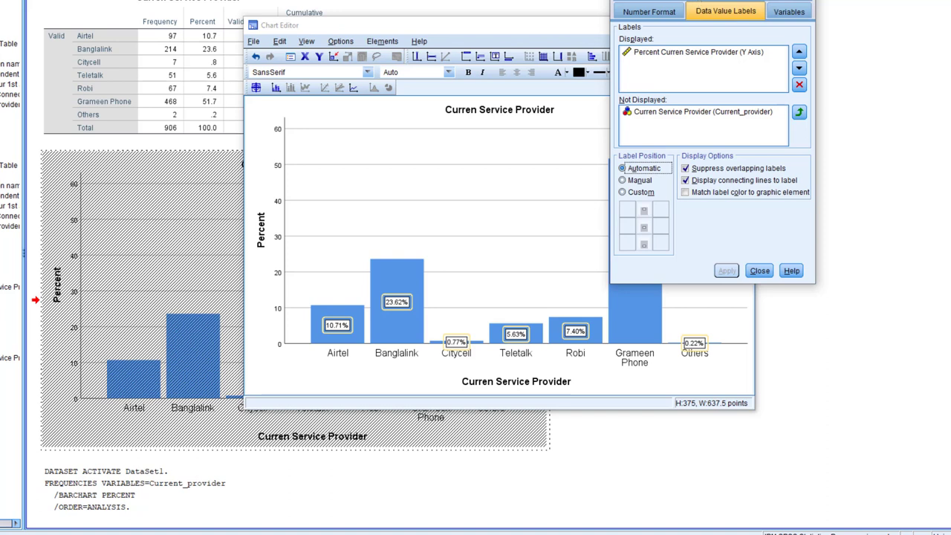
pyautogui.click(758, 271)
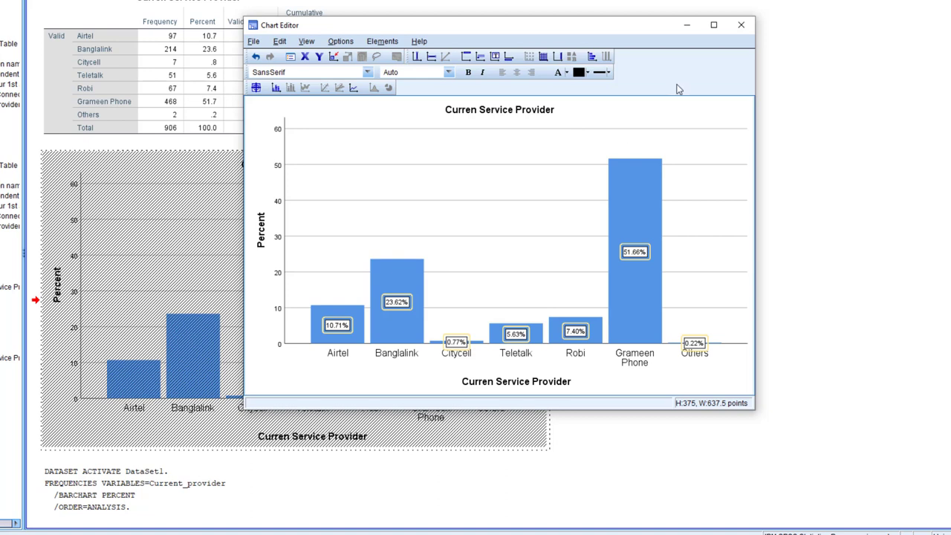
pyautogui.click(691, 27)
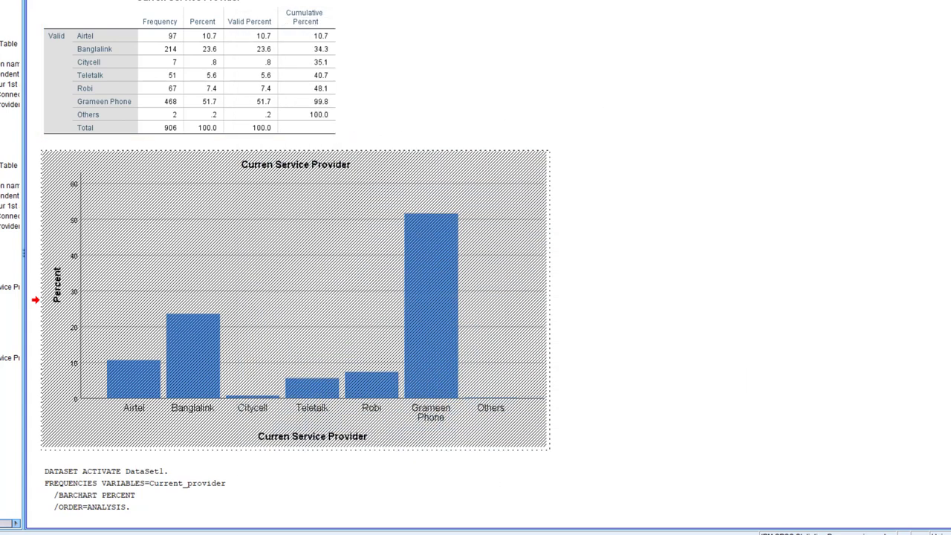
# Minimize the Word report, start Excel and create a blank workbook in a maximized window.
pyautogui.hotkey('alt', 'Tab')
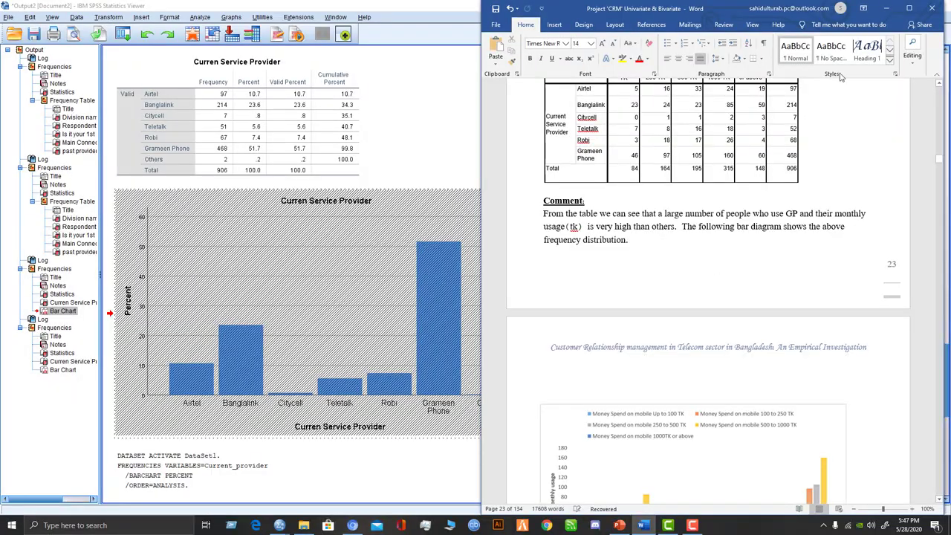
pyautogui.click(888, 7)
pyautogui.click(110, 526)
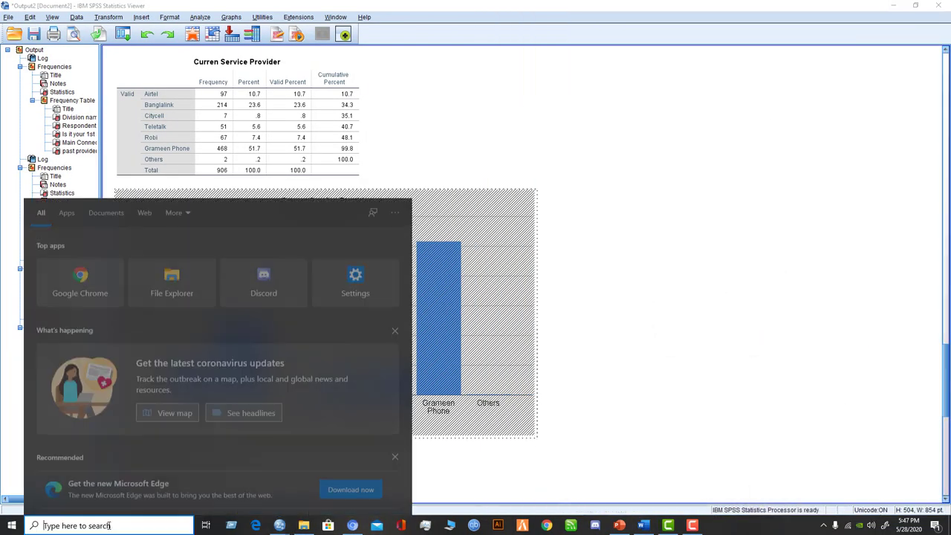
pyautogui.write('exce')
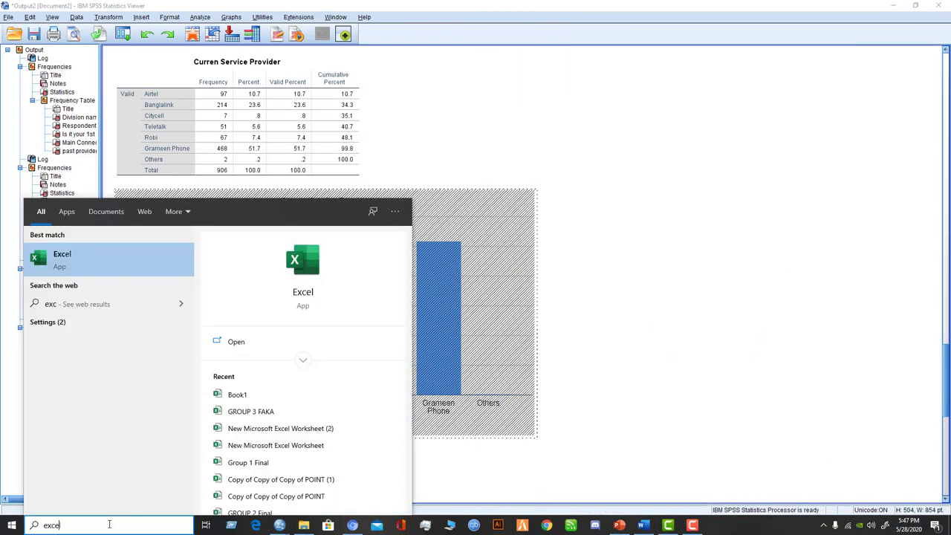
pyautogui.write('l')
pyautogui.press('Escape')
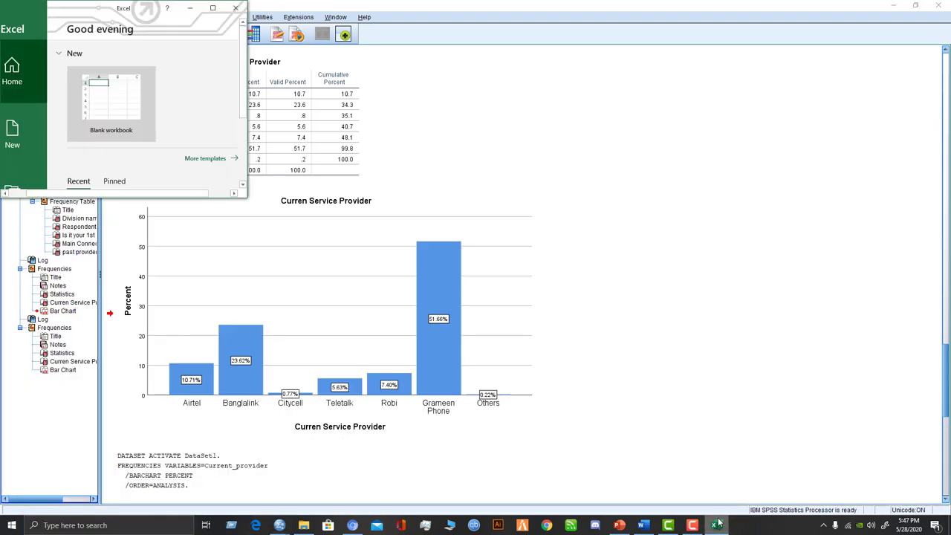
pyautogui.click(118, 109)
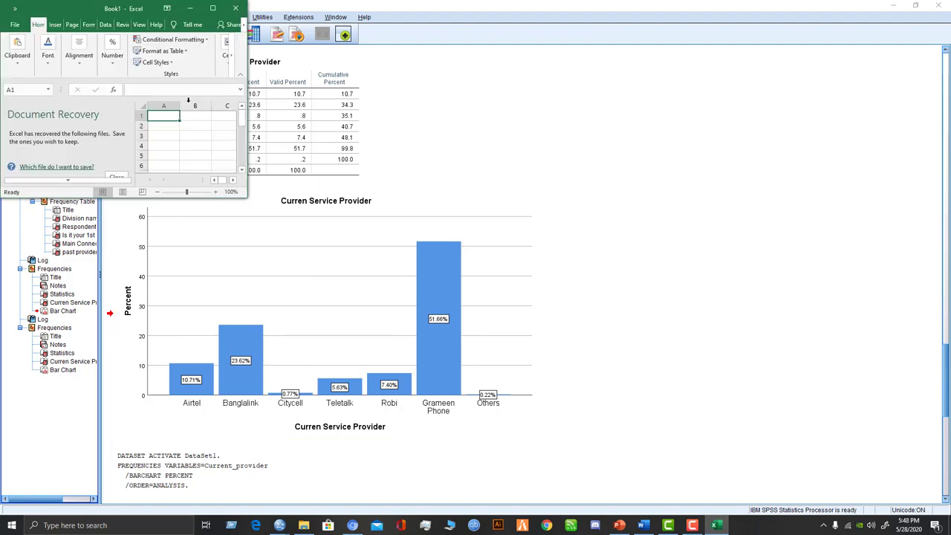
pyautogui.click(213, 9)
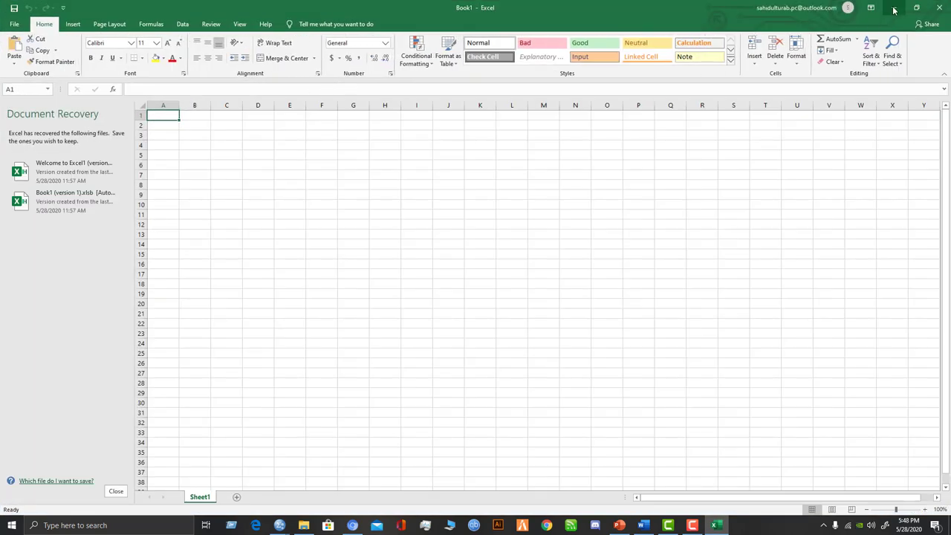
# Return to the SPSS output and copy the current service provider frequency table.
pyautogui.click(870, 6)
pyautogui.scroll(3, 316, 125)
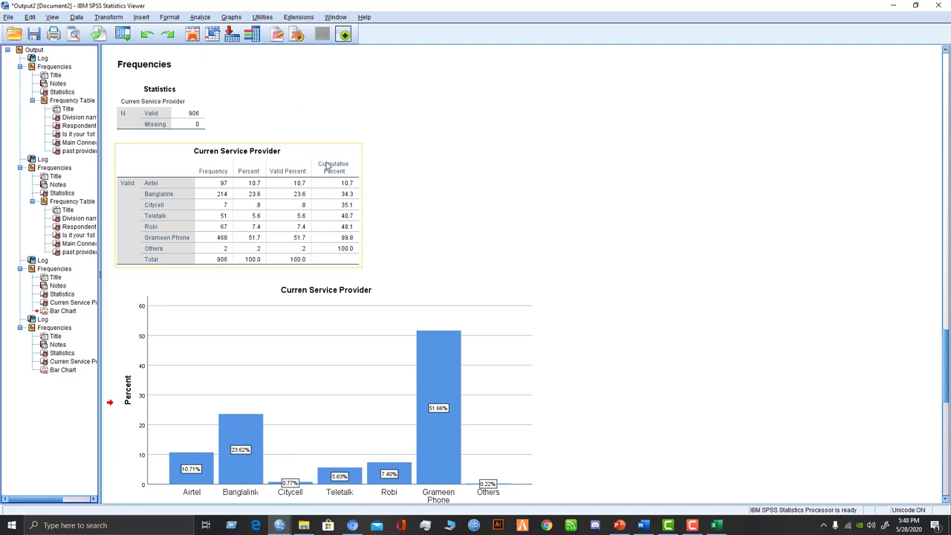
pyautogui.click(331, 159)
pyautogui.rightClick(332, 159)
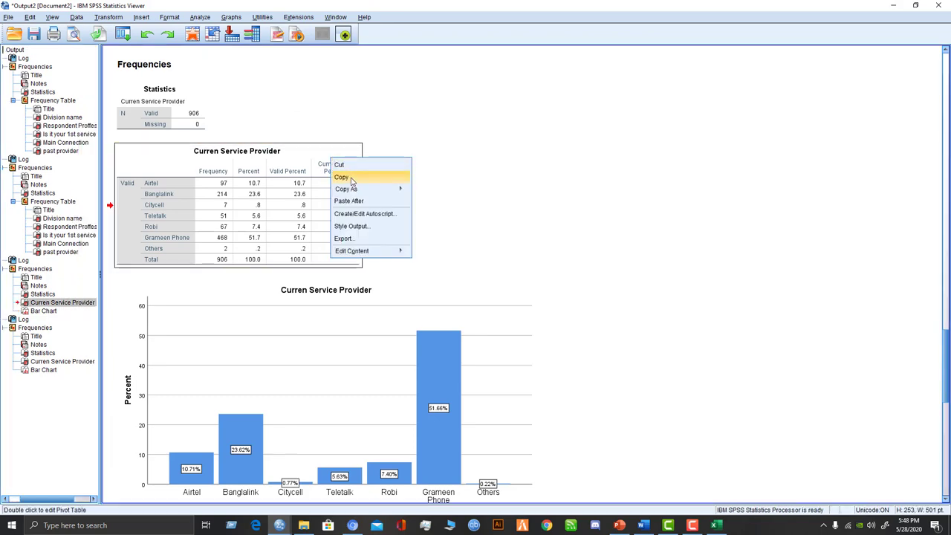
pyautogui.click(352, 177)
# Switch to Excel and paste the frequency table at cell J6 of Sheet1, keeping its source formatting.
pyautogui.click(893, 6)
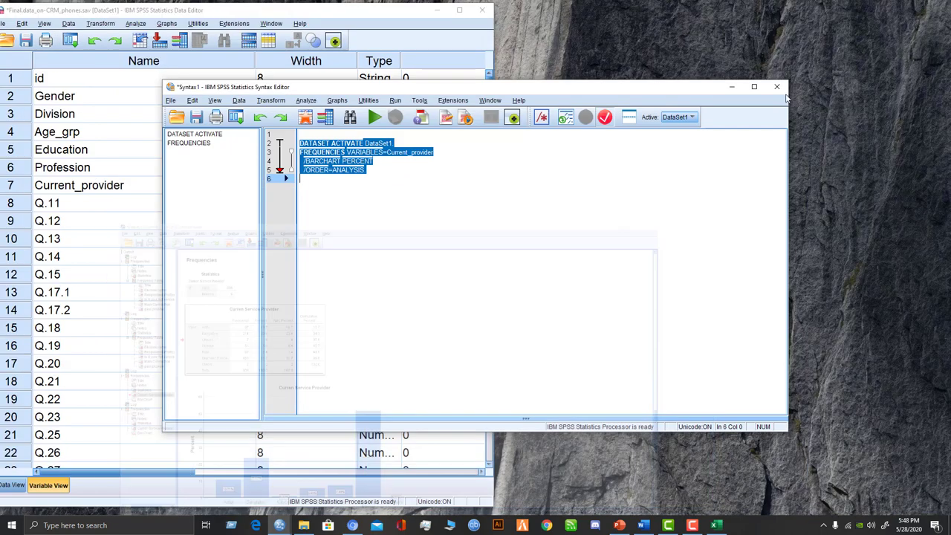
pyautogui.click(715, 525)
pyautogui.rightClick(457, 168)
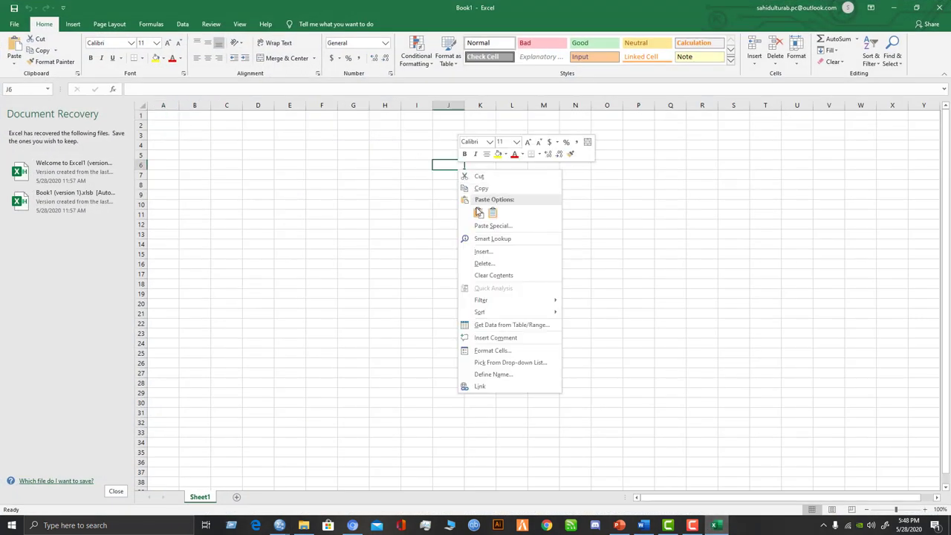
pyautogui.click(479, 214)
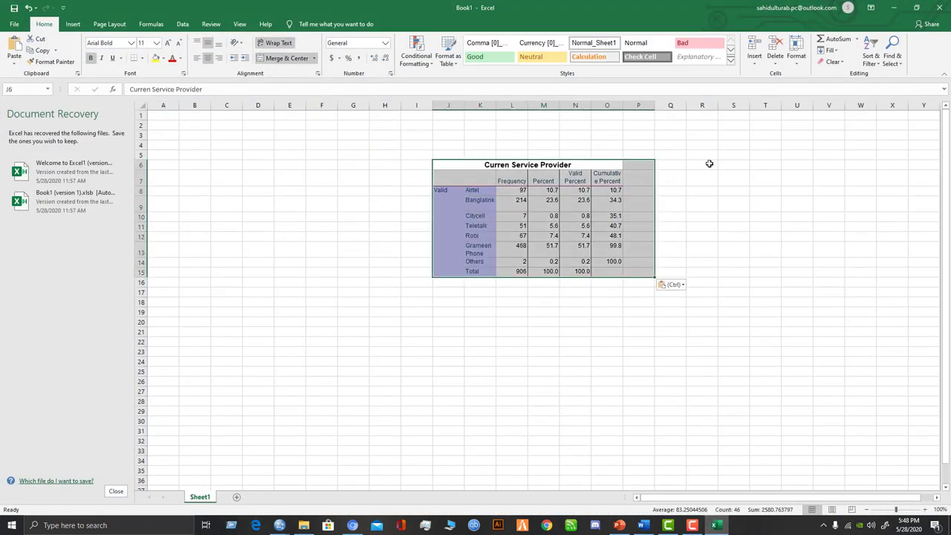
pyautogui.click(706, 164)
# Delete the Cumulative Percent and Valid Percent columns from the pasted table.
pyautogui.click(606, 105)
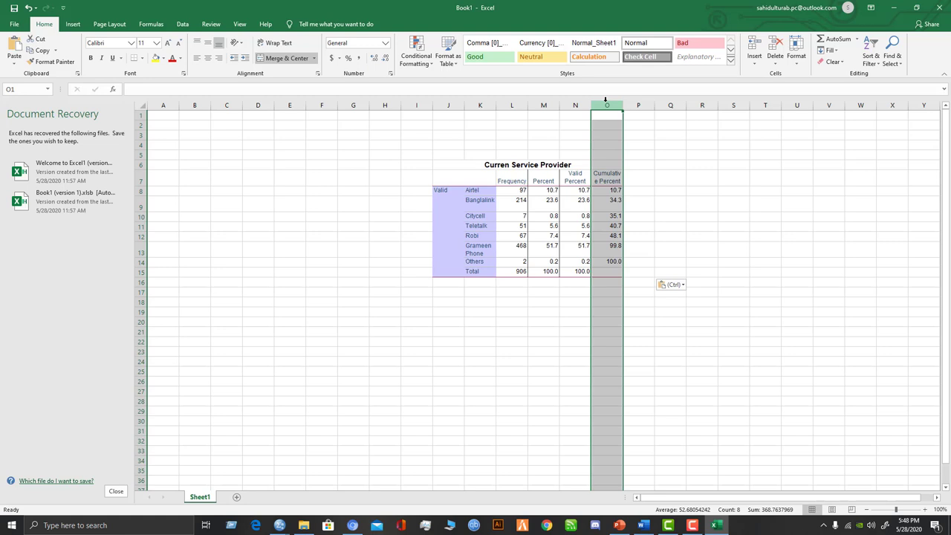
pyautogui.hotkey('ctrl', '-')
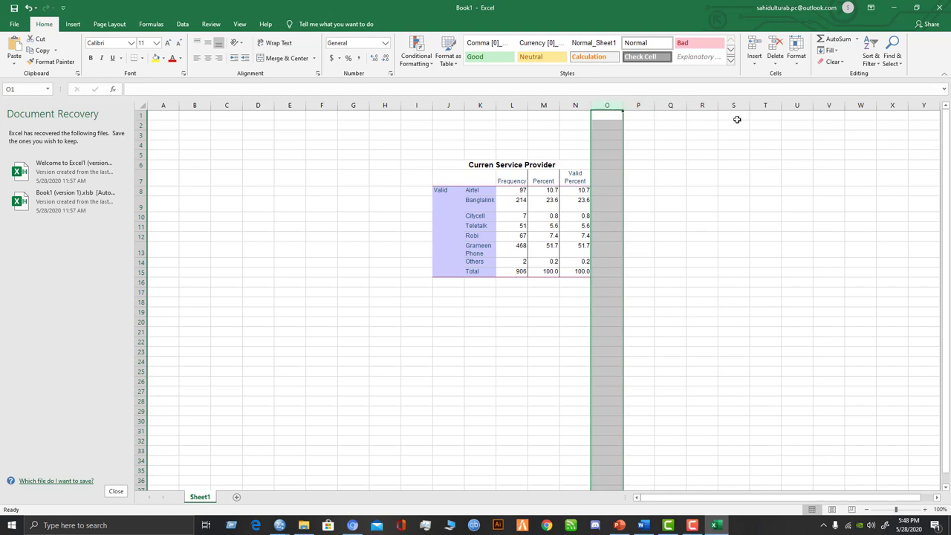
pyautogui.click(579, 104)
pyautogui.hotkey('ctrl', '-')
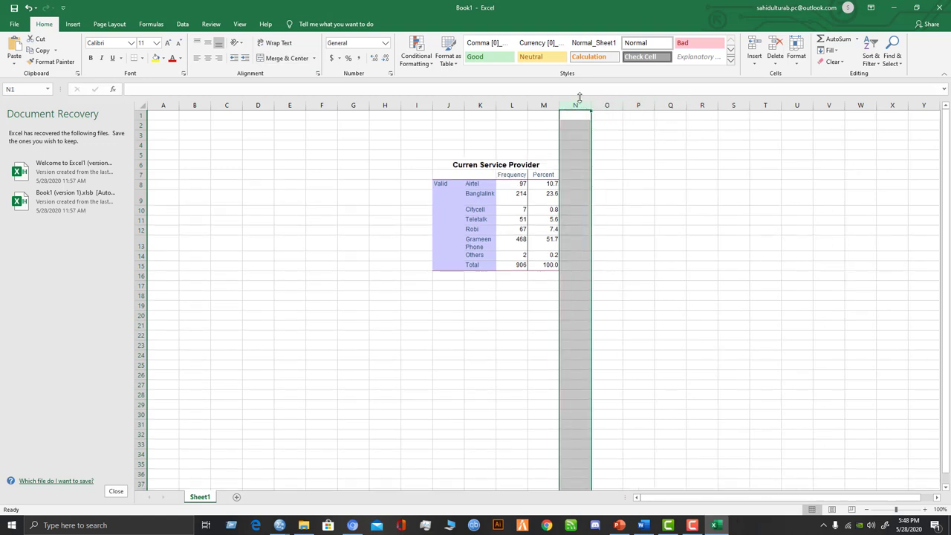
# Delete column J, which holds the Valid label, from the sheet.
pyautogui.click(514, 165)
pyautogui.click(438, 184)
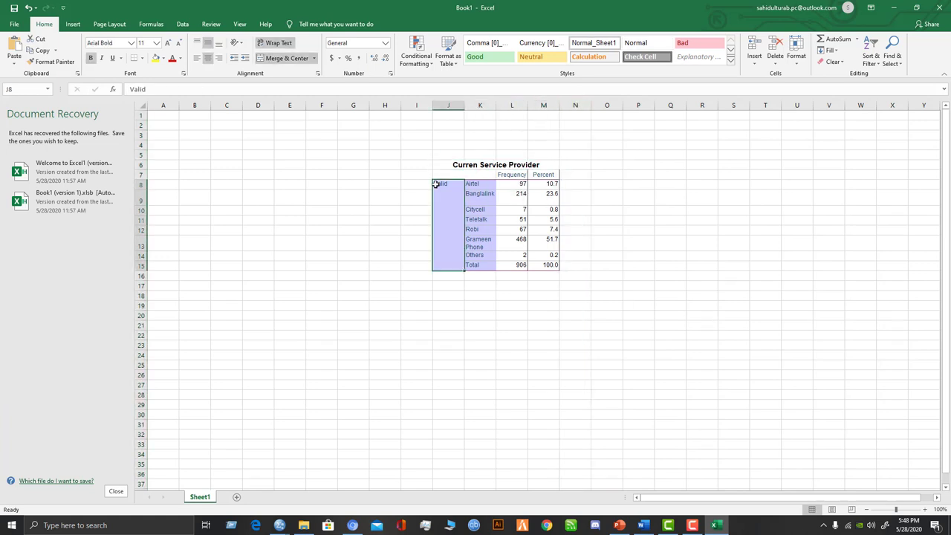
pyautogui.click(445, 105)
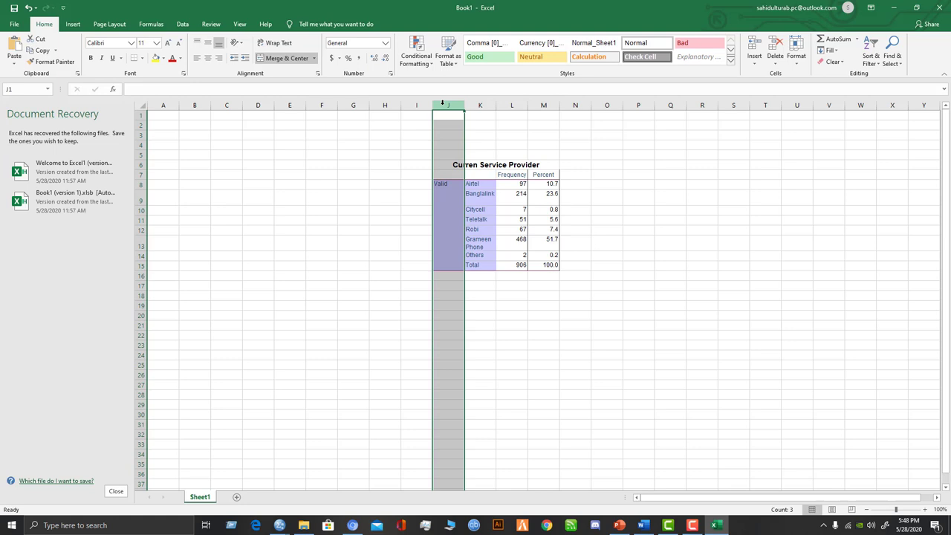
pyautogui.hotkey('ctrl', '-')
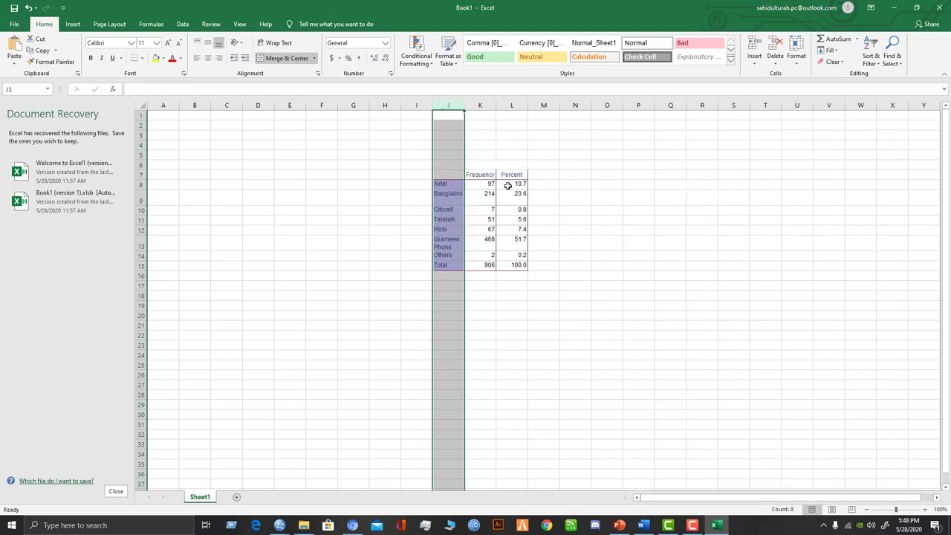
# Insert a 2-D clustered column chart from the service provider table in J7:L15.
pyautogui.click(447, 173)
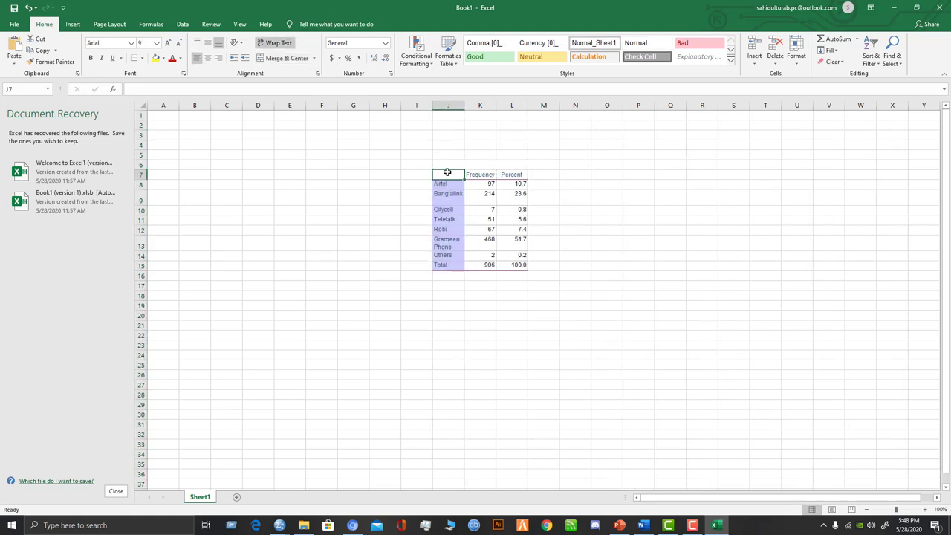
pyautogui.moveTo(447, 173); pyautogui.dragTo(512, 265)
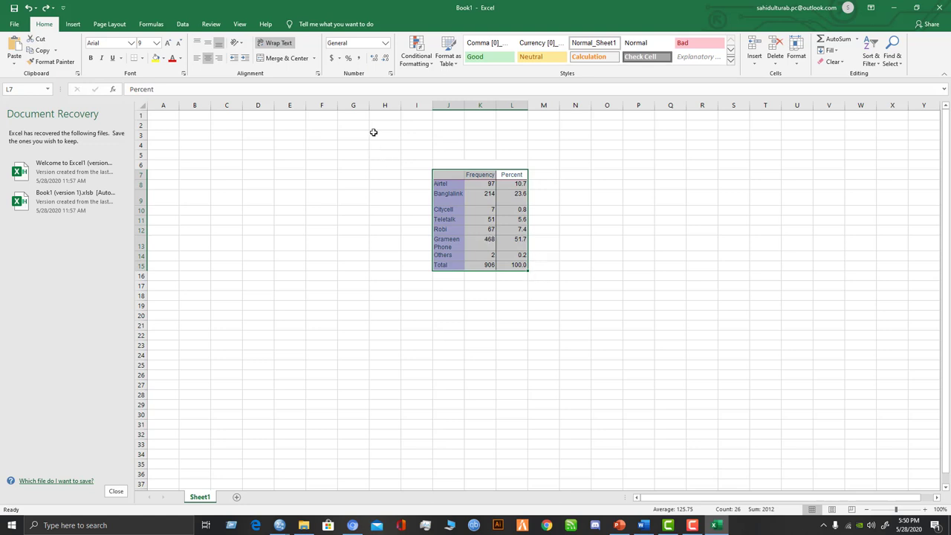
pyautogui.click(73, 24)
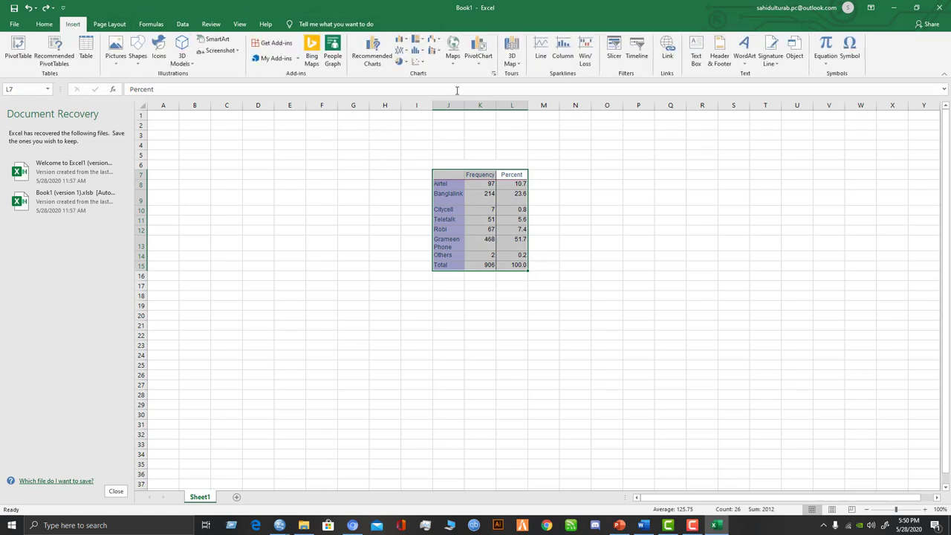
pyautogui.click(401, 39)
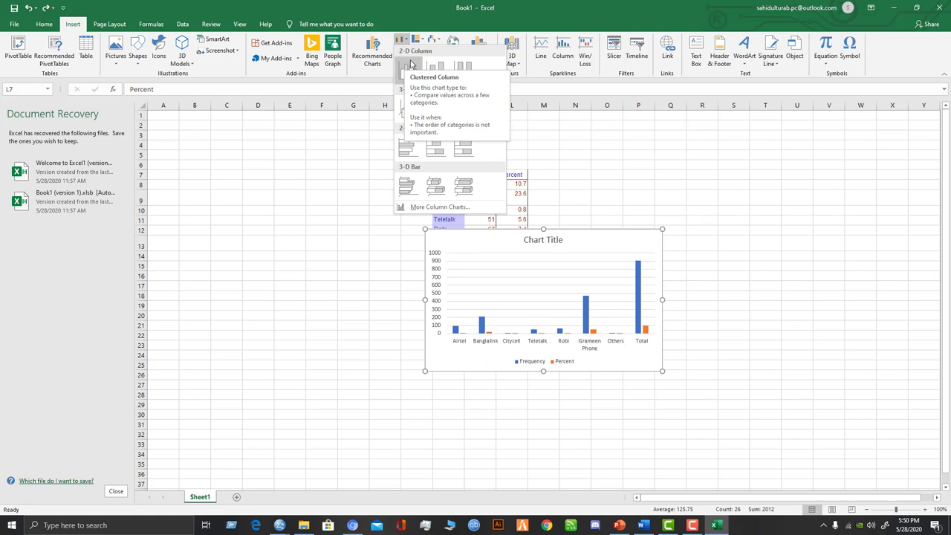
pyautogui.click(411, 66)
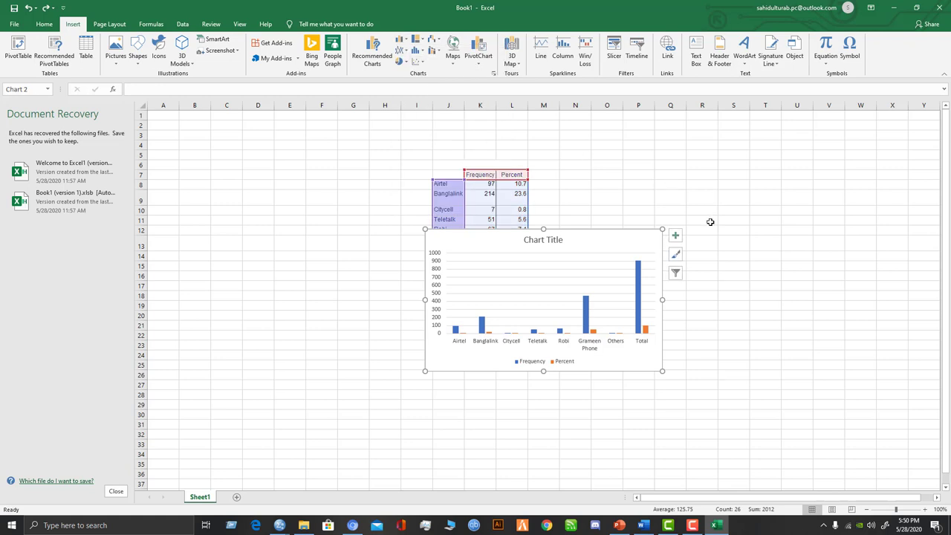
# Add data labels to the column chart and open the formatting options of its title.
pyautogui.click(677, 237)
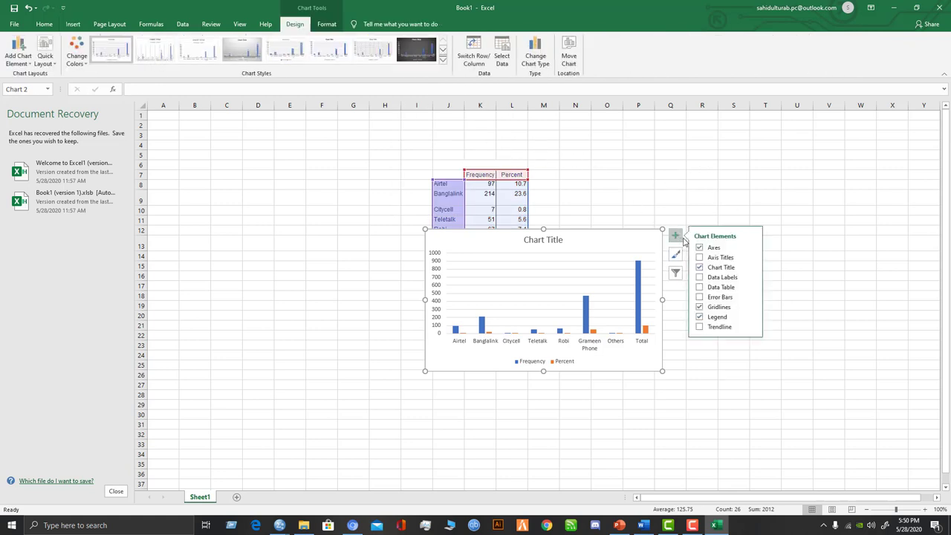
pyautogui.click(722, 279)
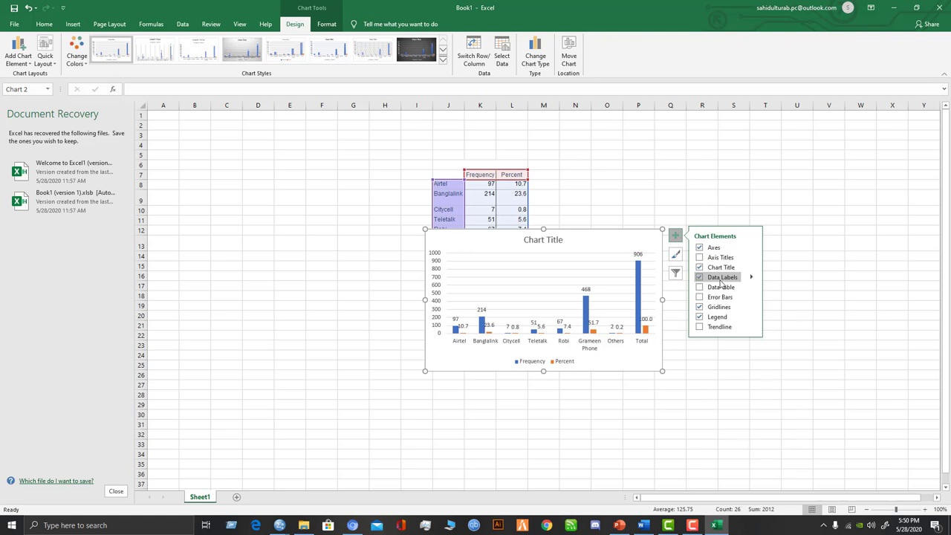
pyautogui.click(563, 239)
pyautogui.doubleClick(563, 239)
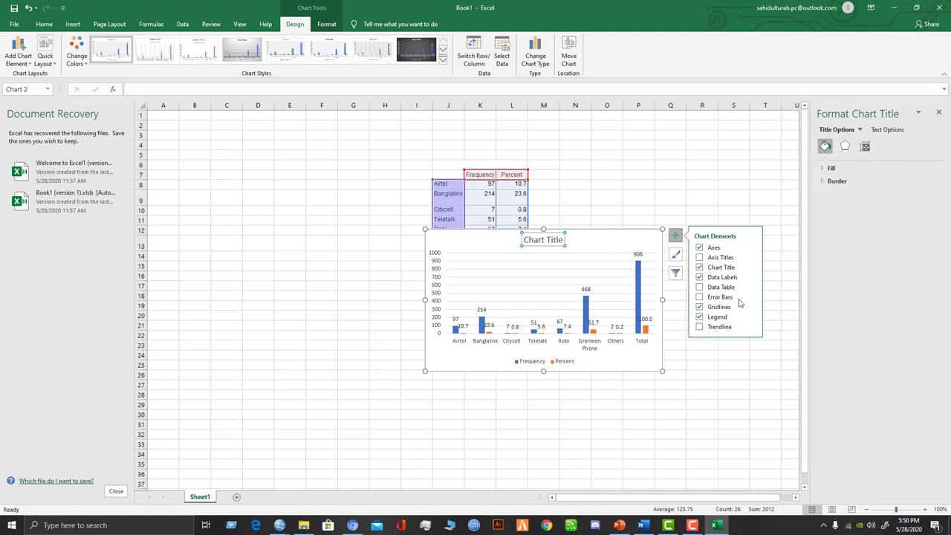
# Try the dark and white chart styles, and apply the light grey gradient style to the chart.
pyautogui.click(422, 57)
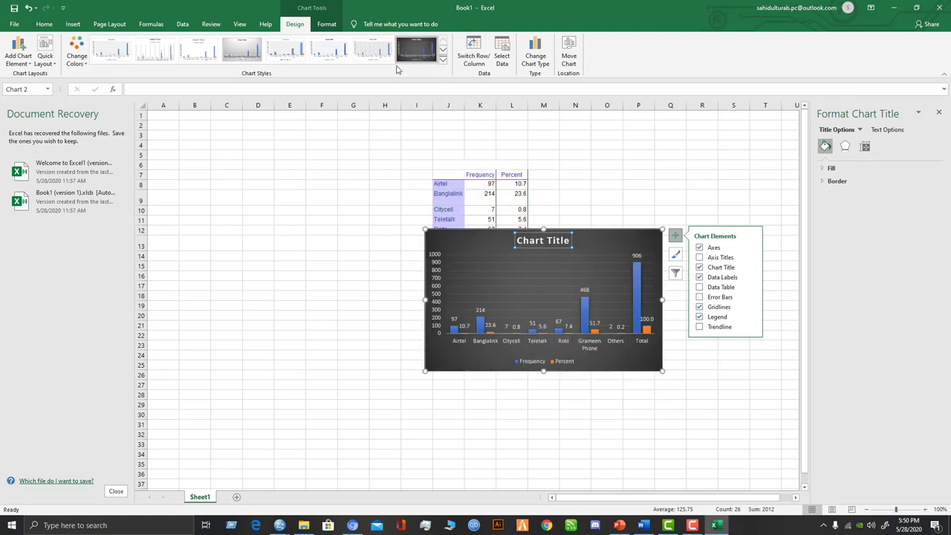
pyautogui.click(375, 50)
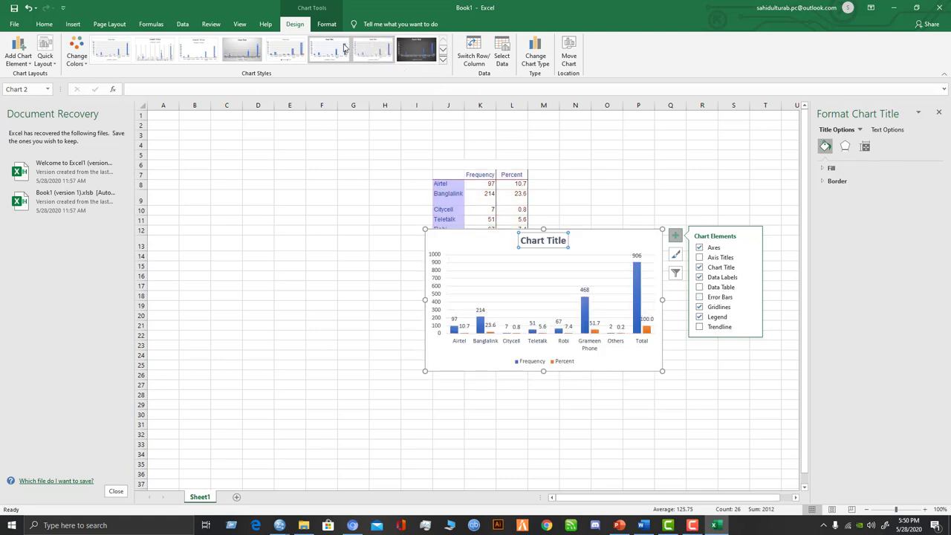
pyautogui.click(249, 54)
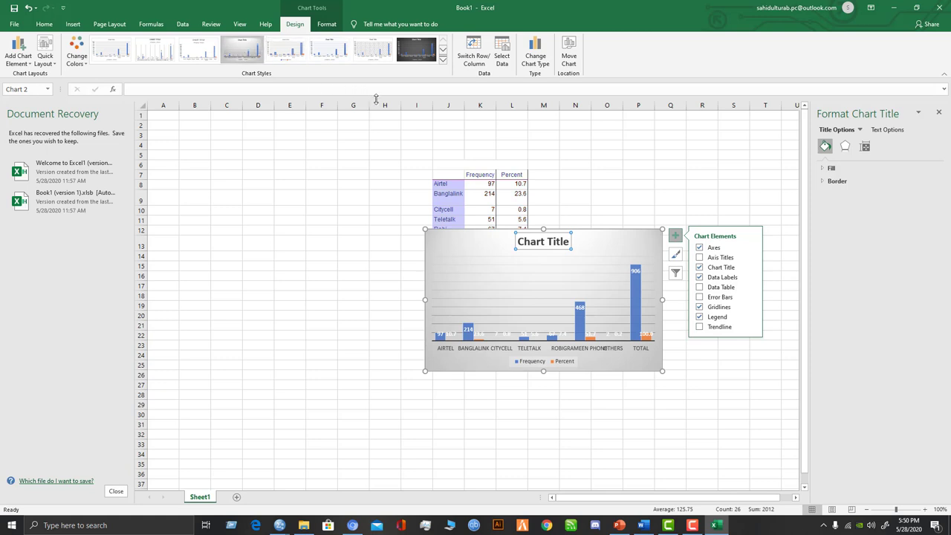
# Change the chart to a 2-D pie and move it below the frequency table.
pyautogui.click(72, 24)
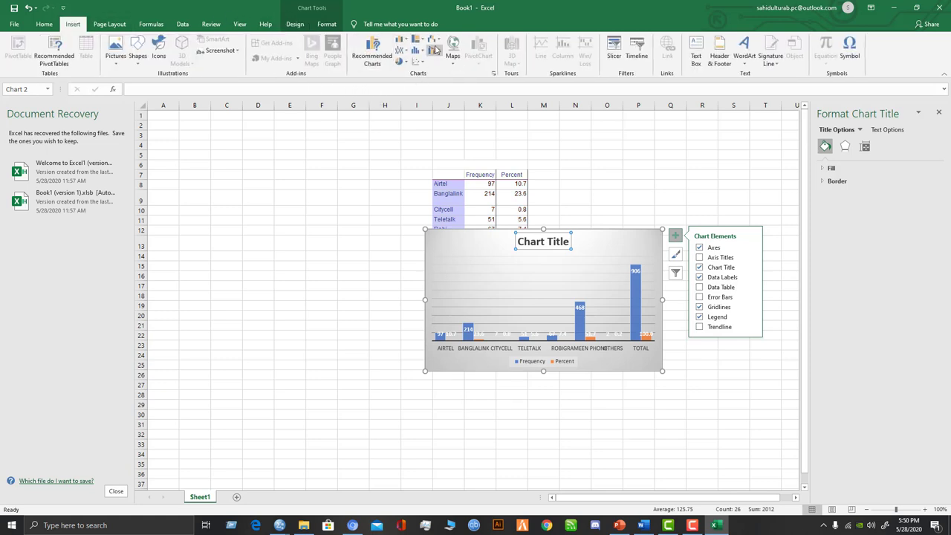
pyautogui.click(400, 62)
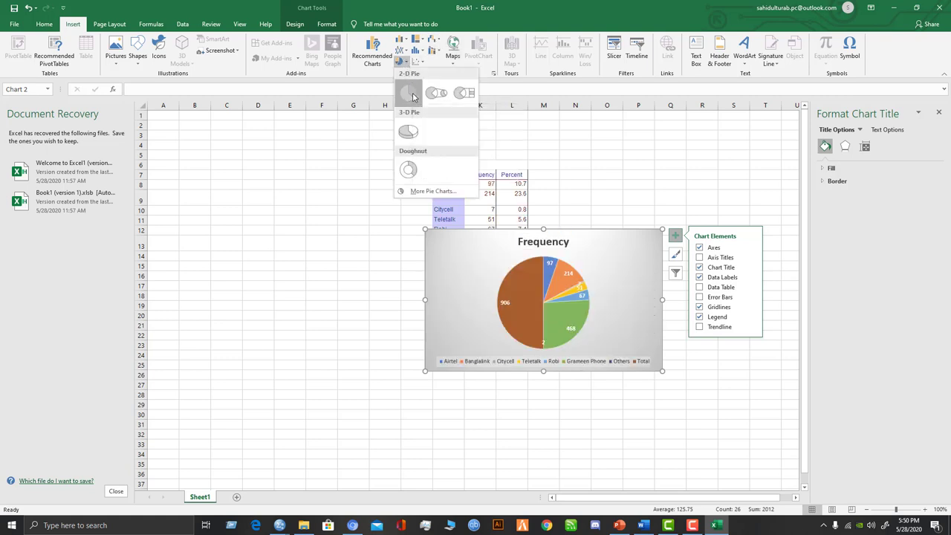
pyautogui.click(410, 94)
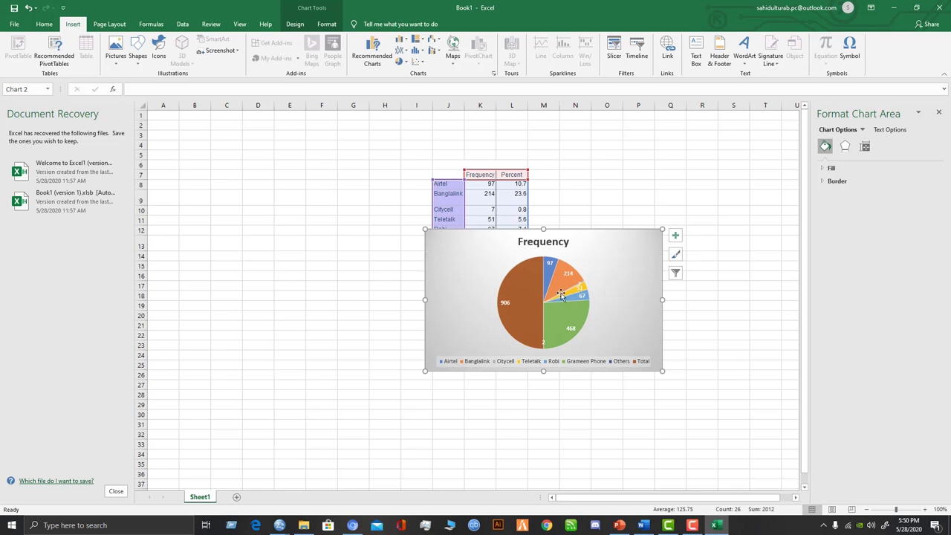
pyautogui.moveTo(596, 241); pyautogui.dragTo(678, 289)
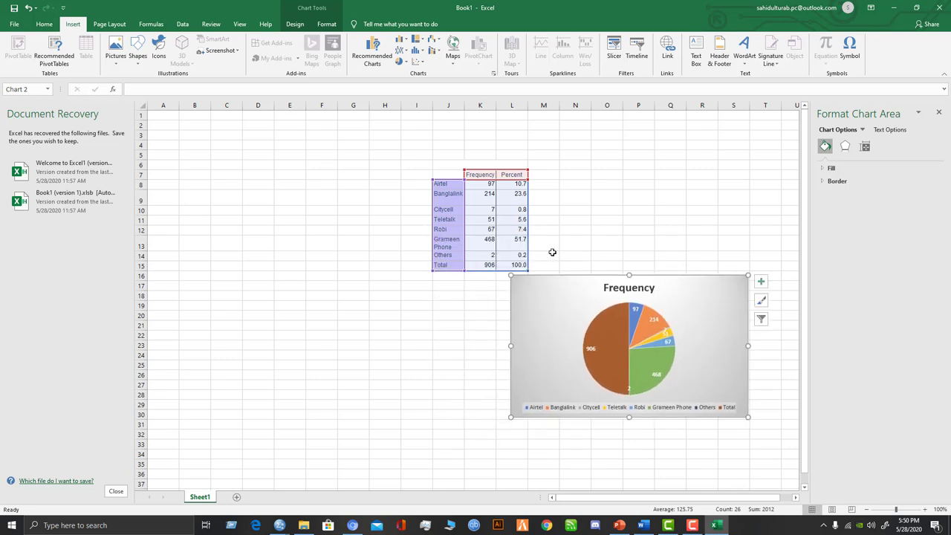
# Switch to the SPSS Data Editor and open the Frequencies analysis.
pyautogui.click(890, 9)
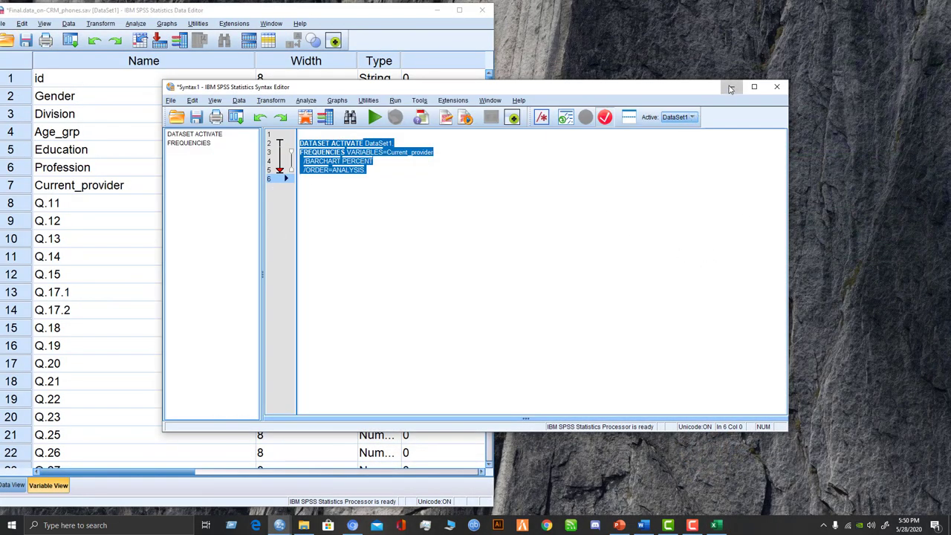
pyautogui.click(731, 87)
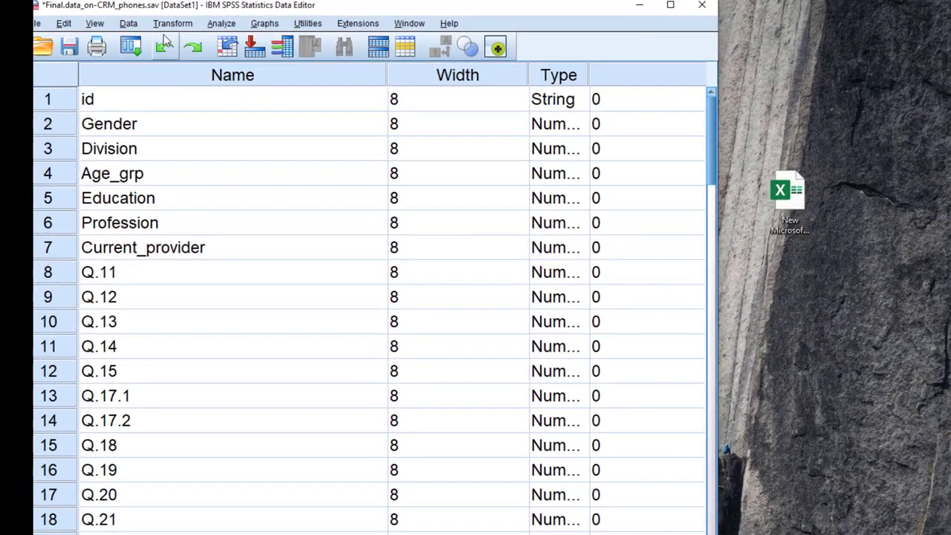
pyautogui.click(169, 28)
pyautogui.moveTo(214, 25)
pyautogui.moveTo(263, 63)
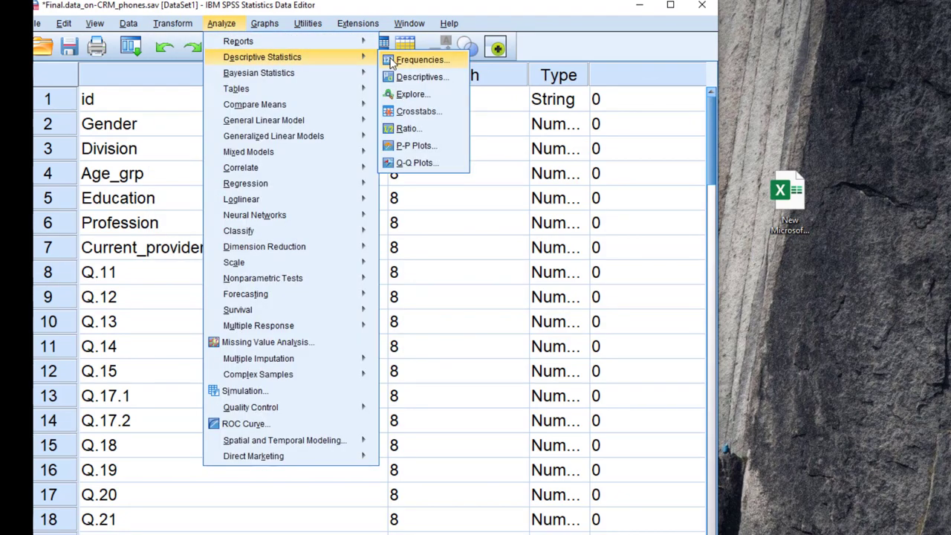
pyautogui.click(418, 59)
# Add respondent profession, Q.12, Q.15 and the first service provider question to the frequency variables and run the analysis.
pyautogui.click(255, 360)
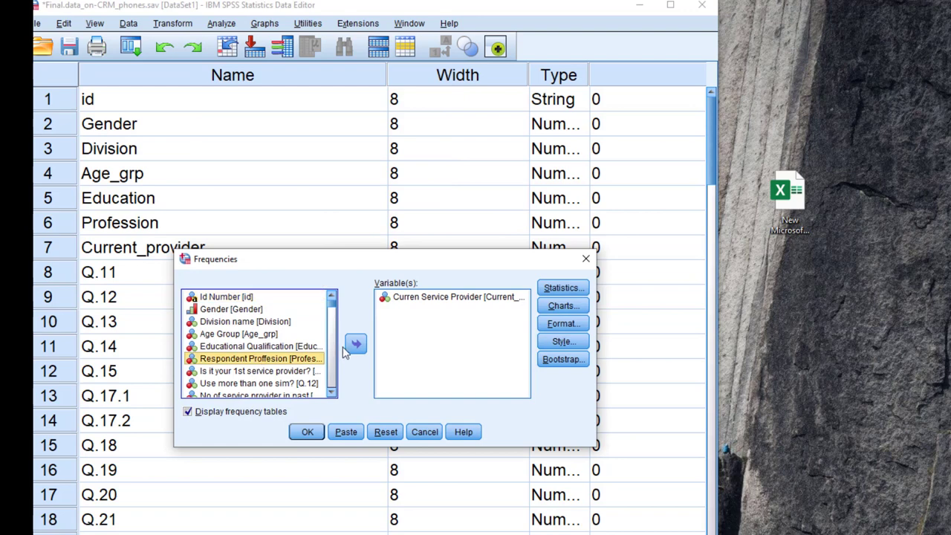
pyautogui.click(355, 345)
pyautogui.click(256, 371)
pyautogui.click(356, 346)
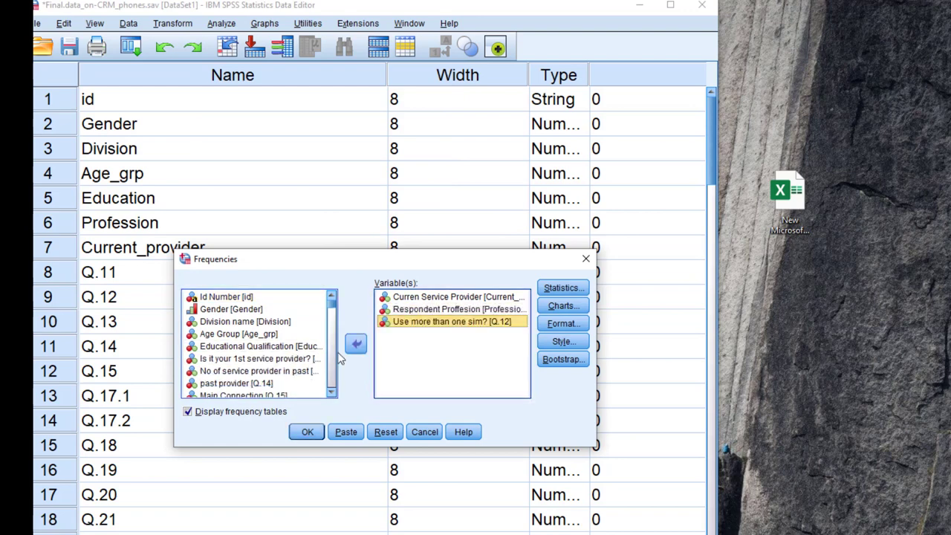
pyautogui.click(297, 395)
pyautogui.click(355, 344)
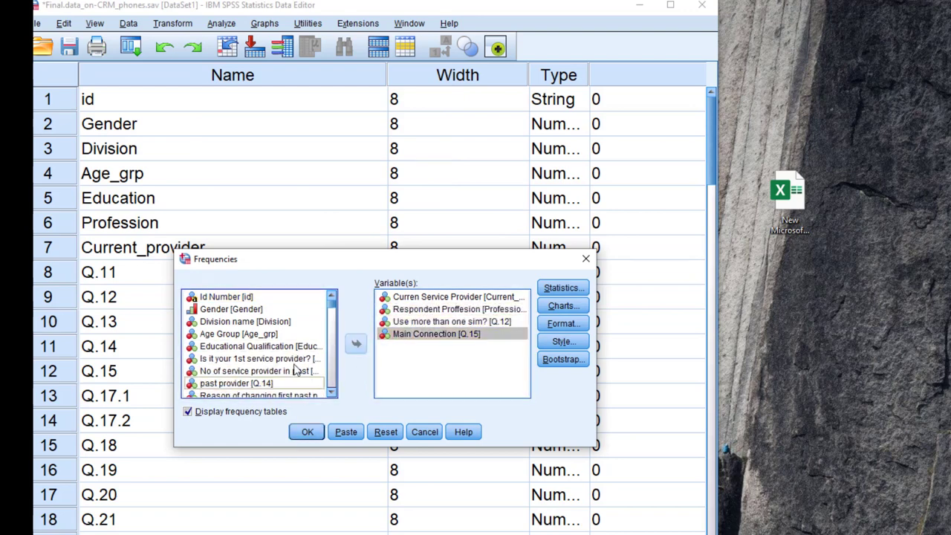
pyautogui.click(355, 344)
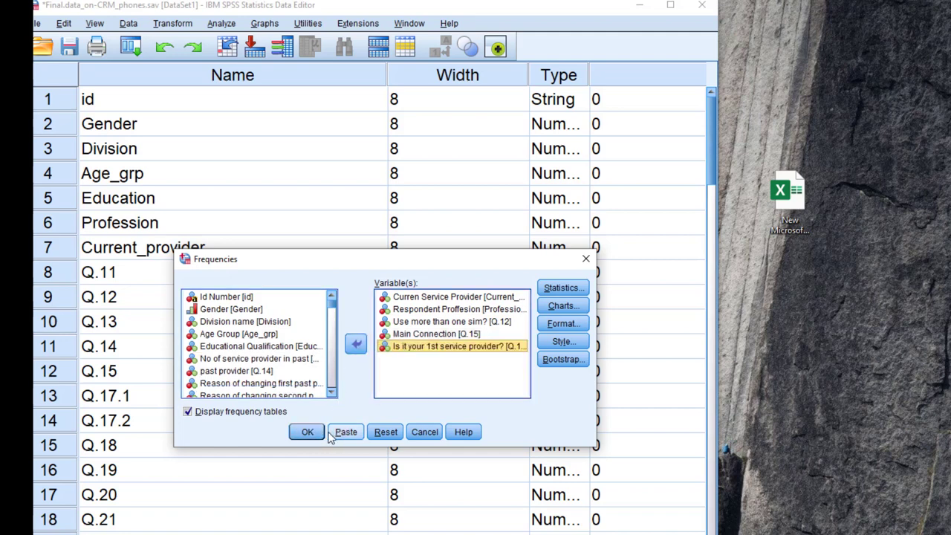
pyautogui.click(307, 436)
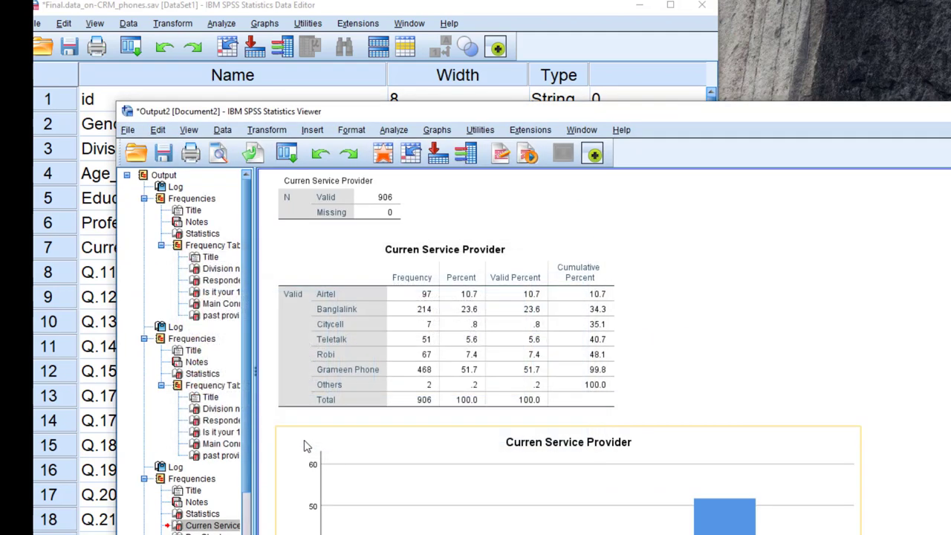
# Review the new frequency tables and bar charts in the output, down to the first service provider question.
pyautogui.scroll(-20, 624, 330)
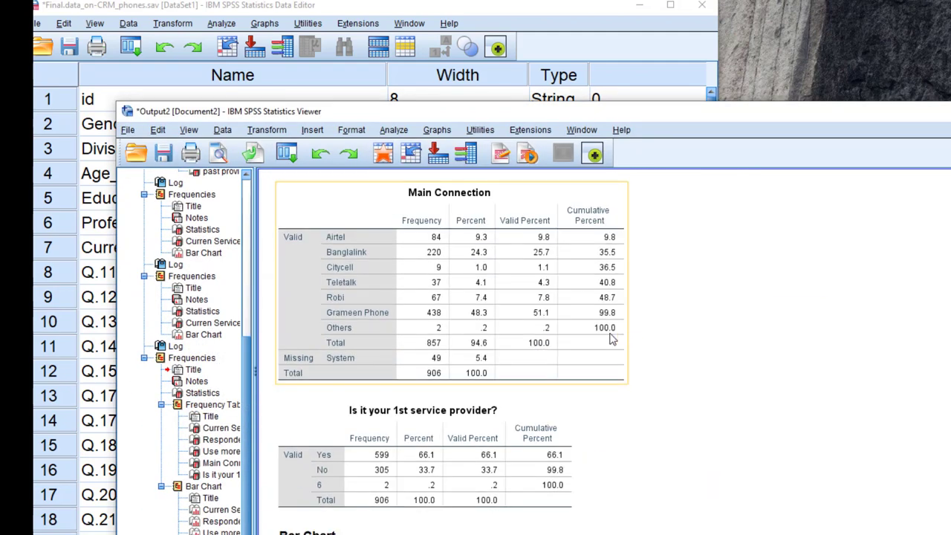
pyautogui.scroll(-15, 644, 326)
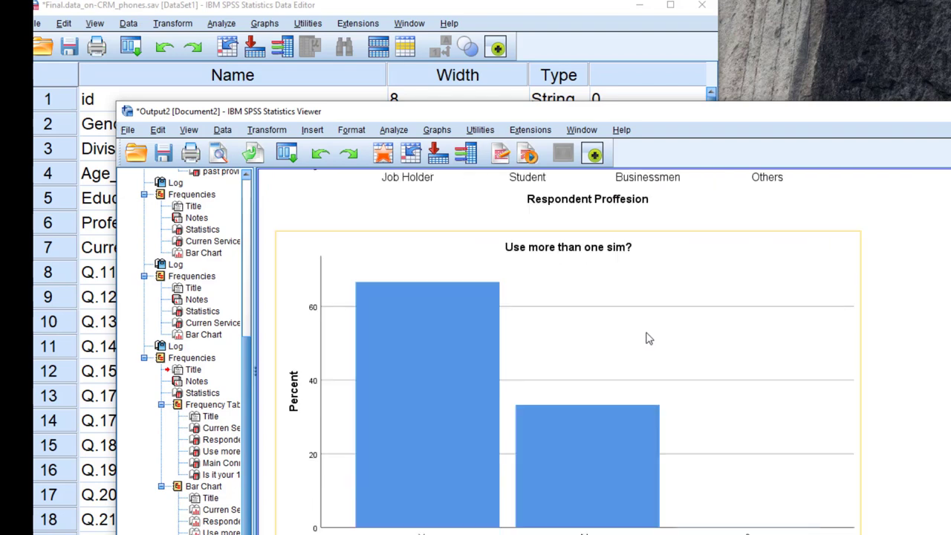
pyautogui.scroll(-5, 647, 342)
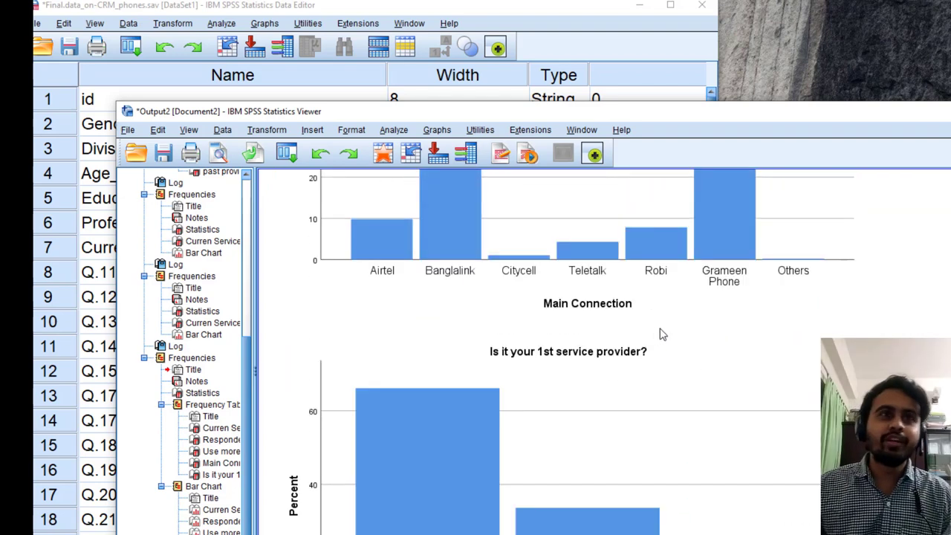
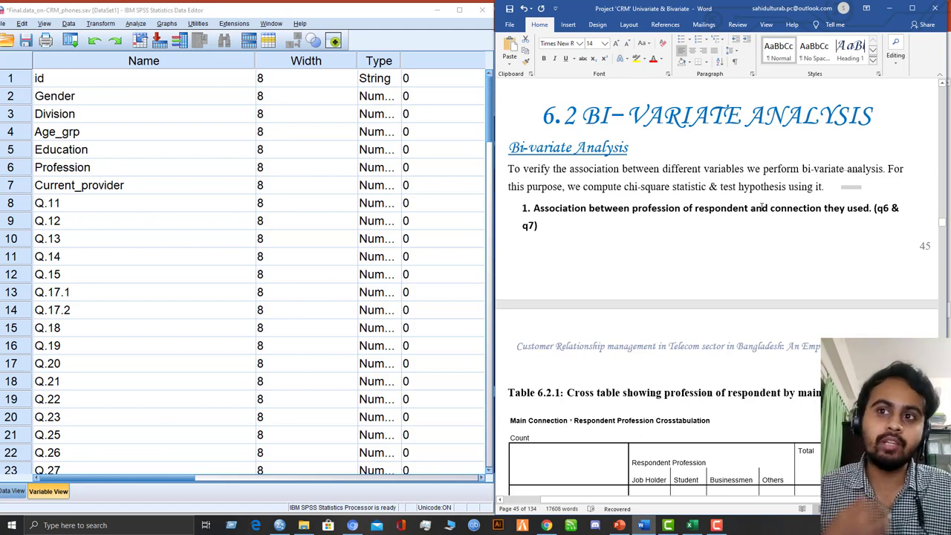
# Examine the Word report's bi-variate section on profession and main connection: crosstabulation, bar diagram, hypotheses, significance level and chi-square tests.
pyautogui.scroll(-5, 694, 237)
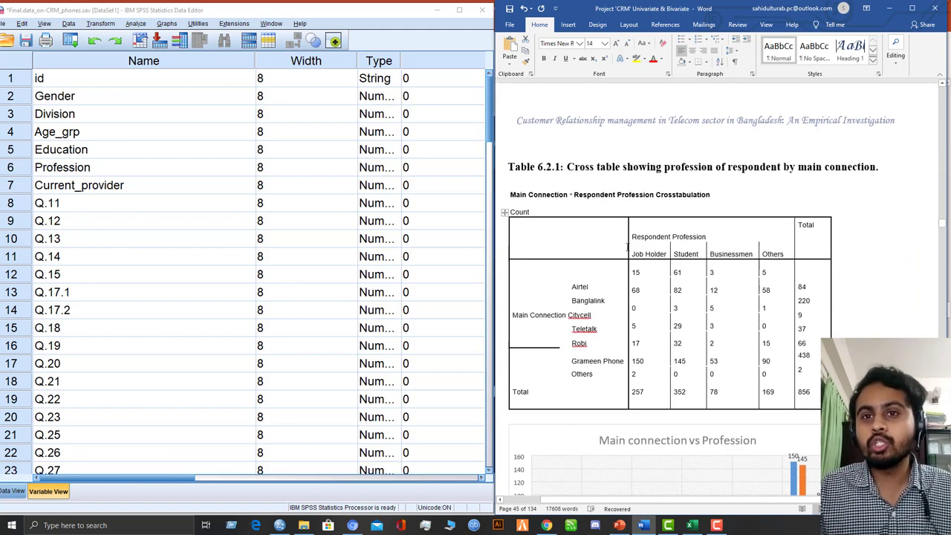
pyautogui.scroll(-5, 614, 228)
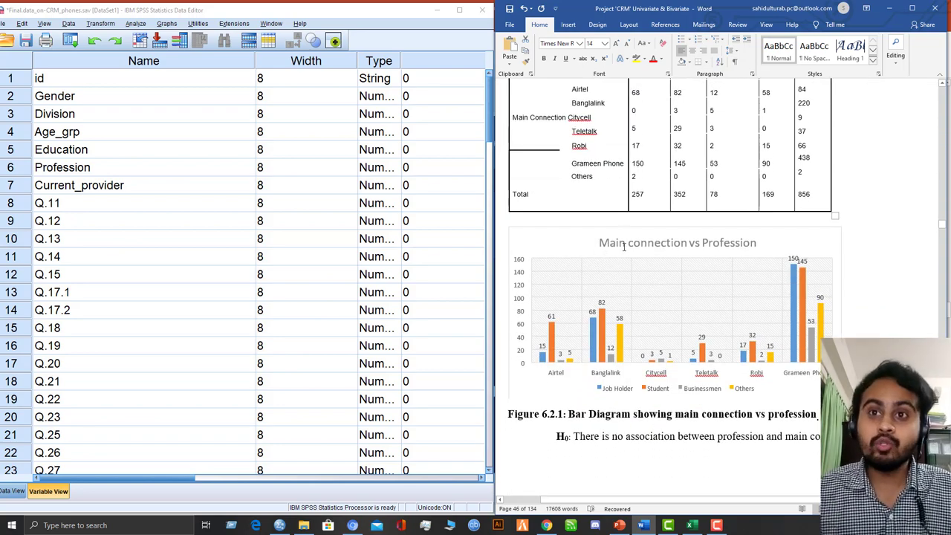
pyautogui.scroll(-4, 605, 254)
pyautogui.scroll(-6, 607, 253)
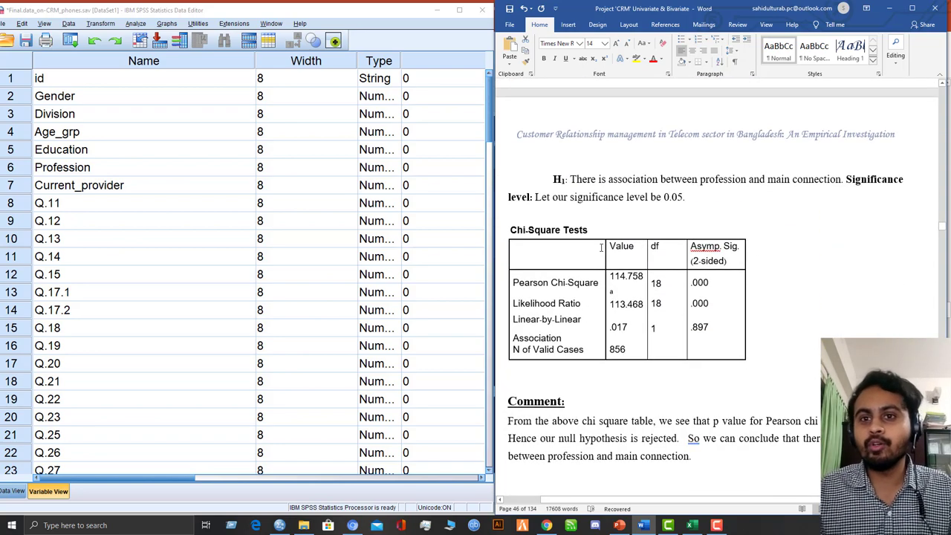
pyautogui.scroll(4, 590, 245)
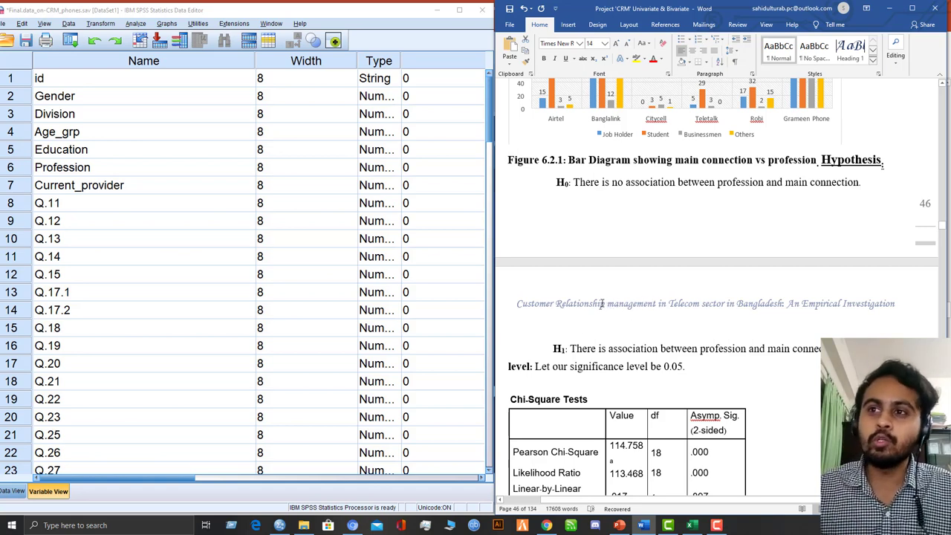
pyautogui.scroll(-1, 602, 303)
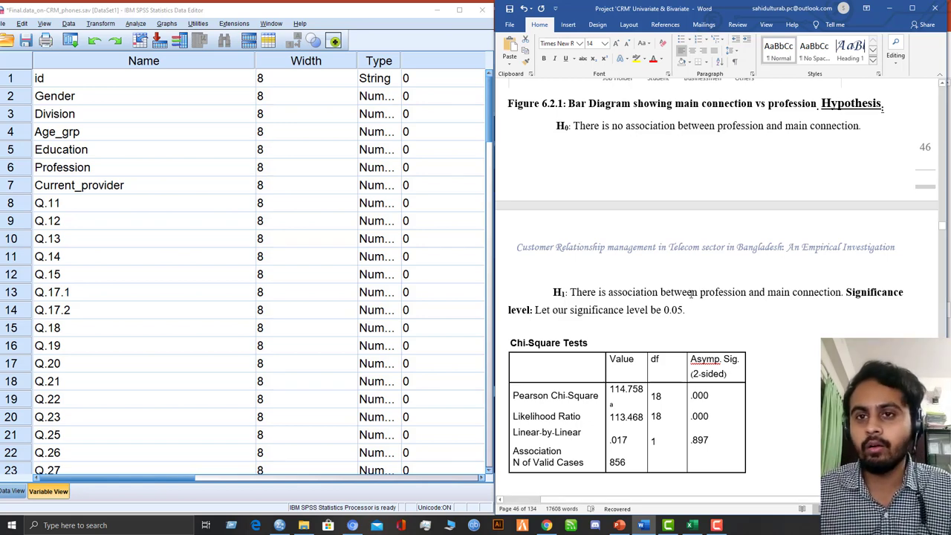
pyautogui.scroll(-1, 678, 239)
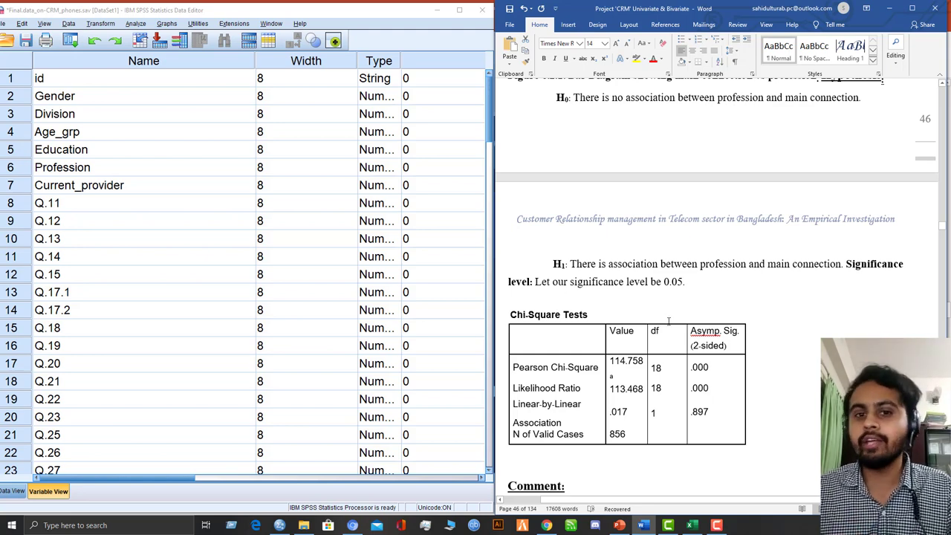
pyautogui.scroll(-1, 686, 295)
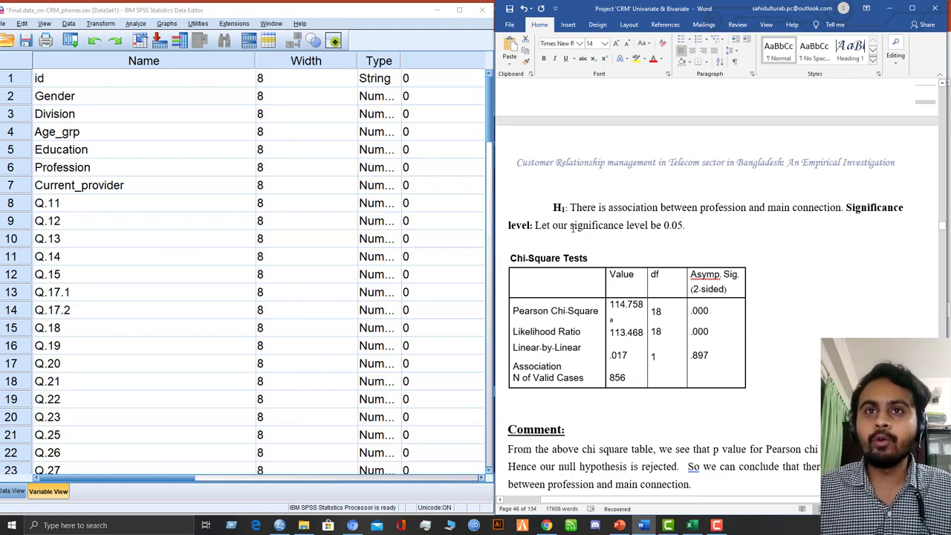
pyautogui.moveTo(570, 225); pyautogui.dragTo(688, 226)
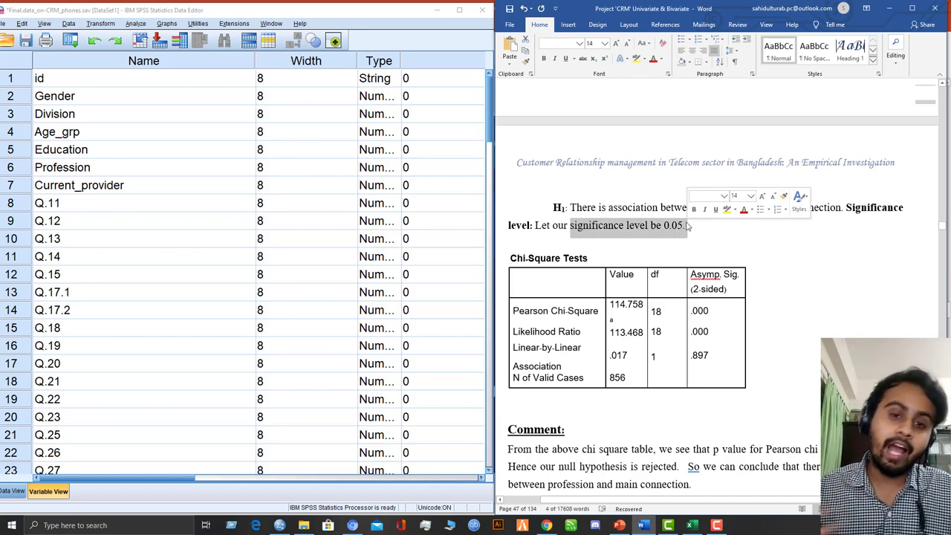
# Compare the Pearson chi-square significance in the report's Chi-Square Tests table with the stated significance level, and read the hypotheses and comment.
pyautogui.click(664, 226)
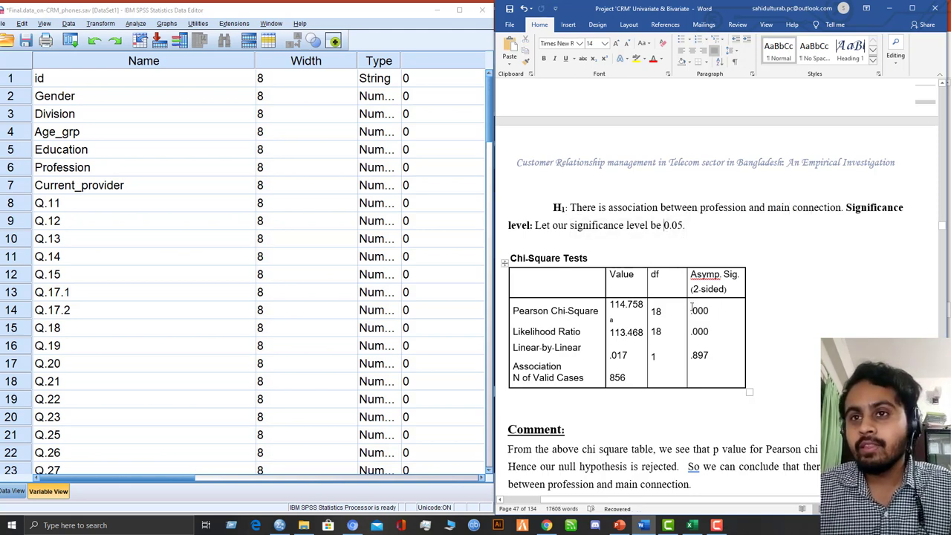
pyautogui.moveTo(691, 311); pyautogui.dragTo(711, 312)
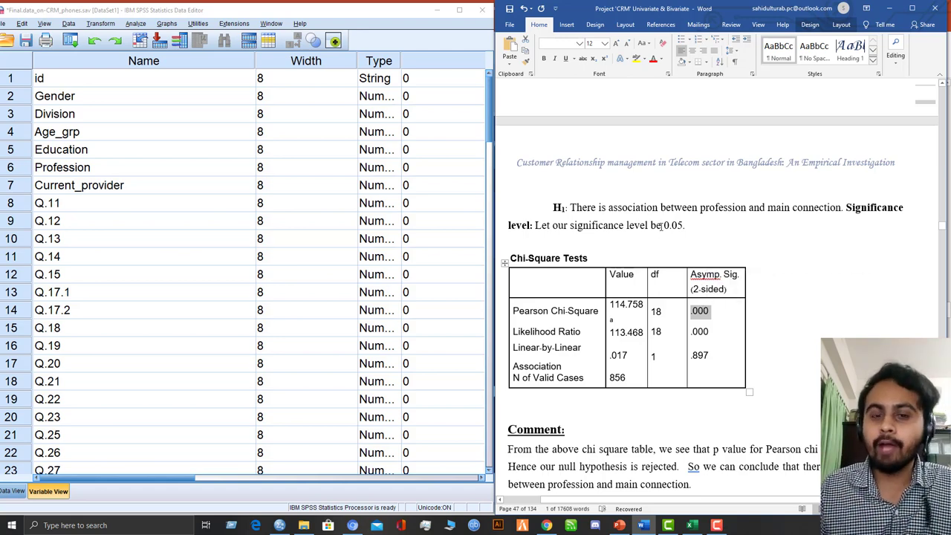
pyautogui.moveTo(664, 225); pyautogui.dragTo(685, 227)
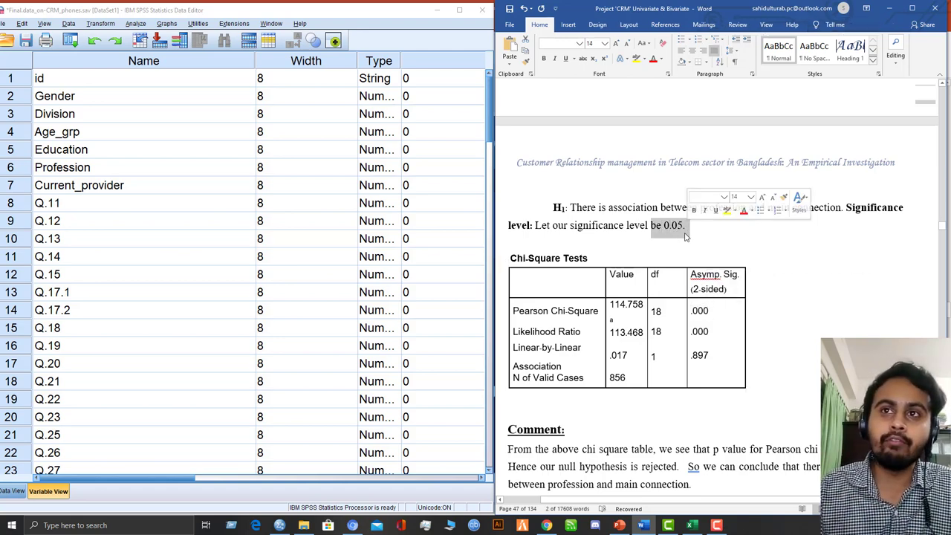
pyautogui.click(685, 235)
pyautogui.scroll(3, 685, 235)
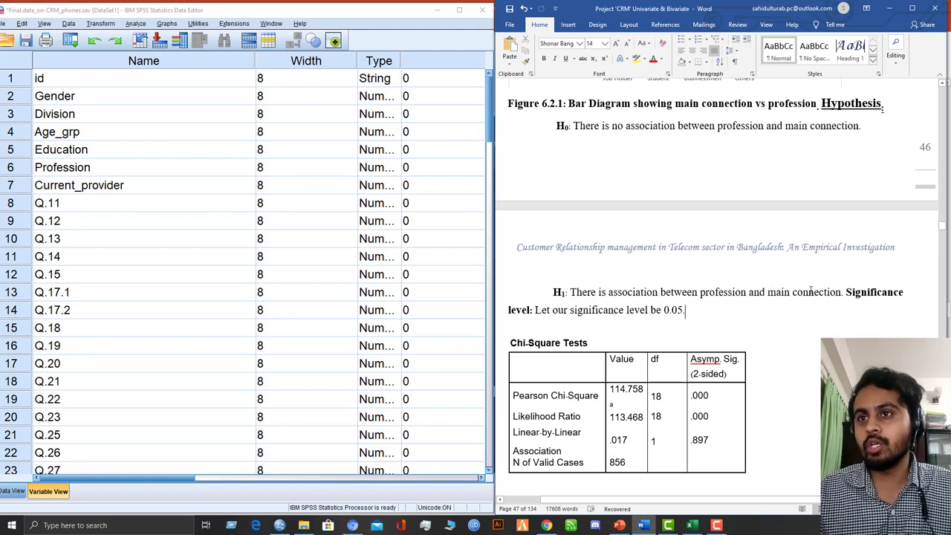
pyautogui.scroll(-2, 692, 310)
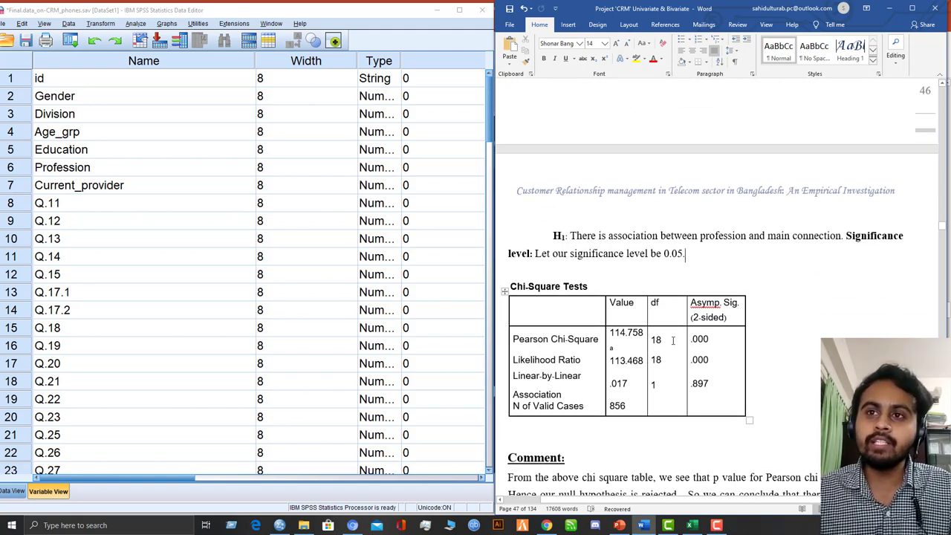
pyautogui.scroll(-4, 677, 341)
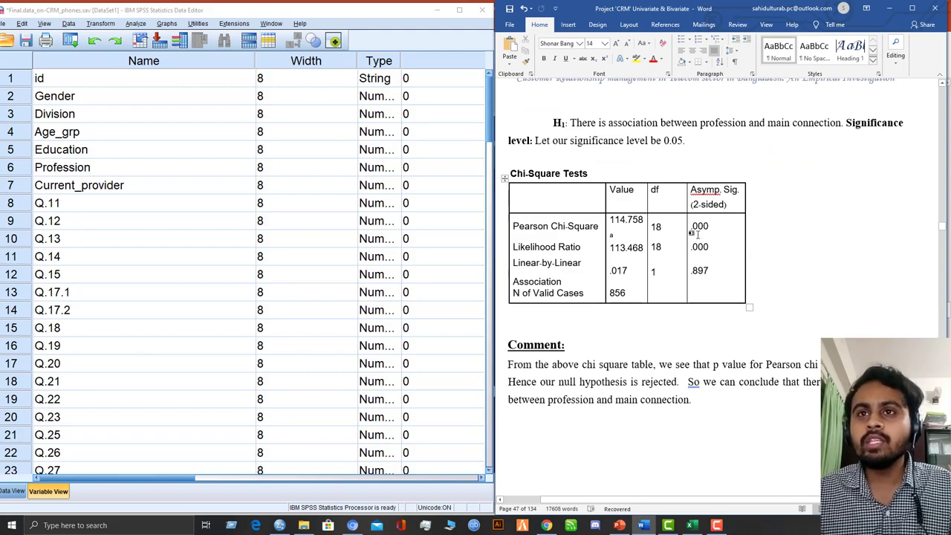
pyautogui.scroll(10, 865, 297)
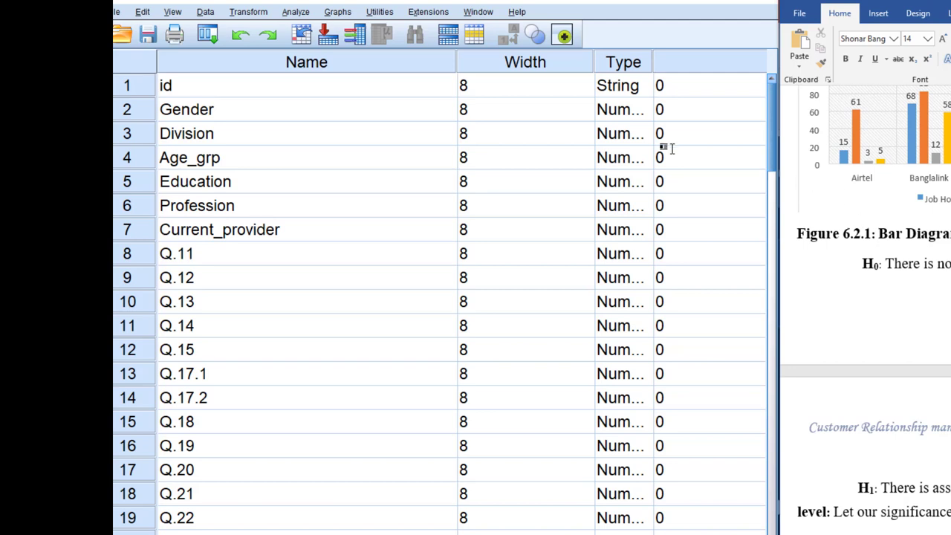
# Run a Crosstabs analysis with respondent profession in rows and current service provider in columns, including the chi-square statistic and clustered bar charts.
pyautogui.click(301, 13)
pyautogui.moveTo(322, 45)
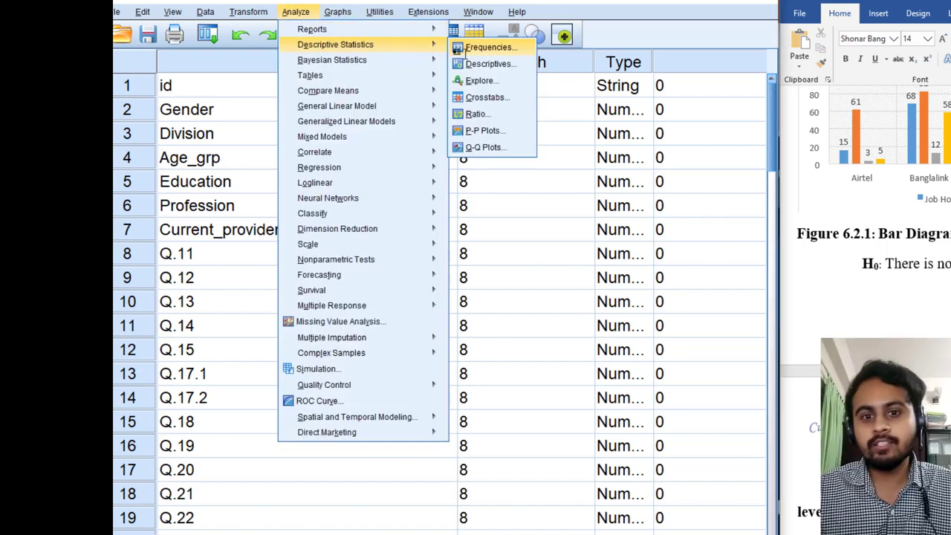
pyautogui.click(487, 98)
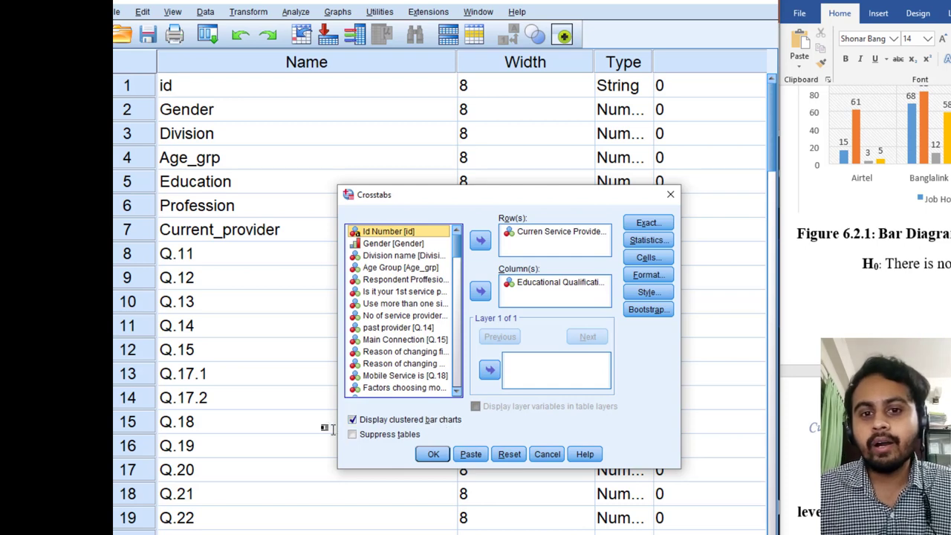
pyautogui.click(641, 240)
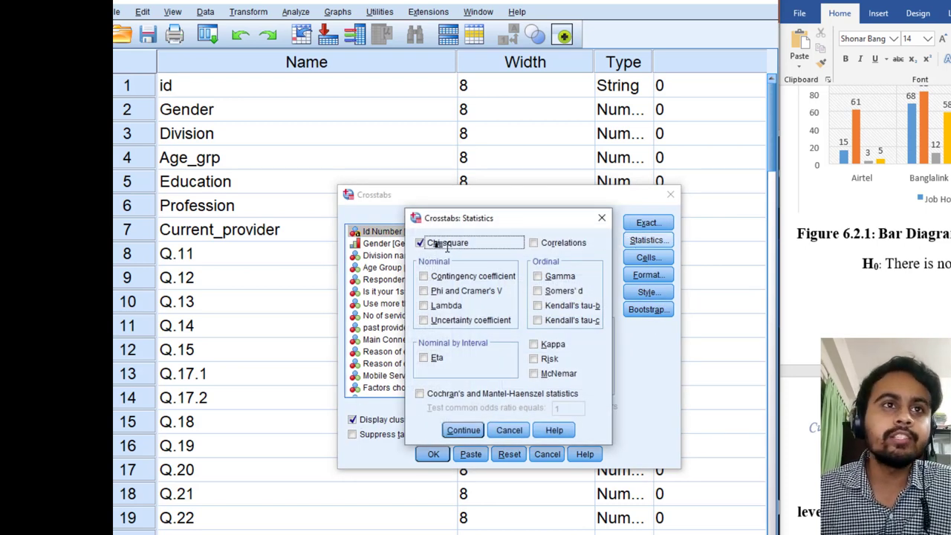
pyautogui.click(465, 426)
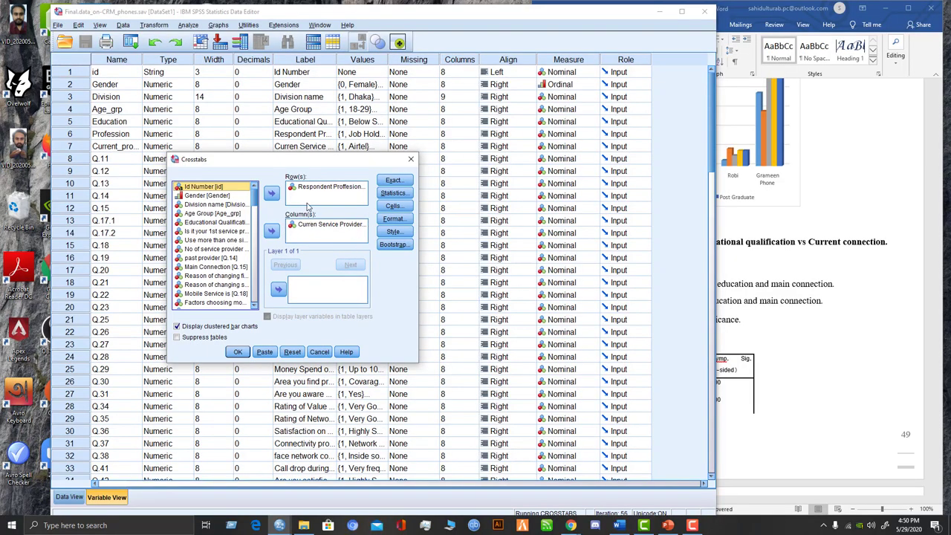
pyautogui.click(238, 352)
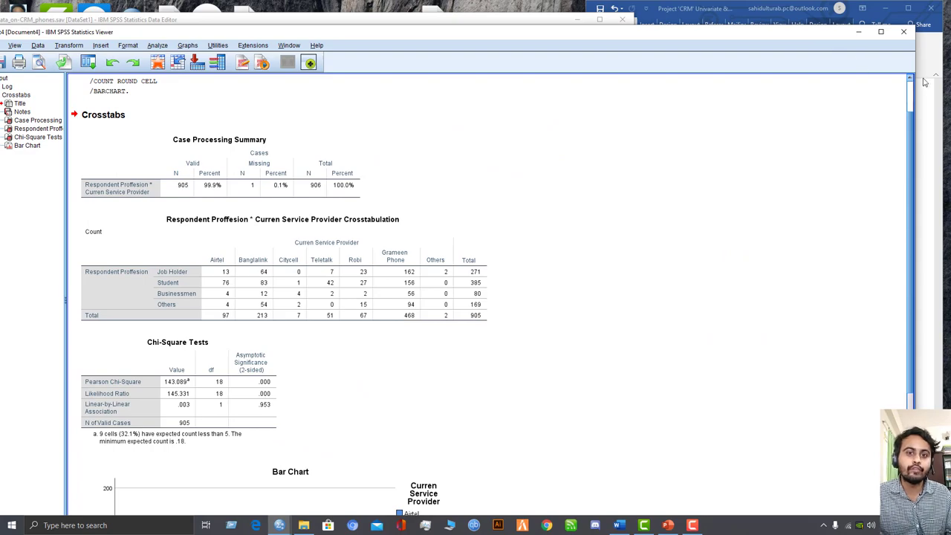
# Arrange the SPSS output window and the Word report side by side so both crosstabulations can be compared.
pyautogui.moveTo(925, 82); pyautogui.dragTo(615, 128)
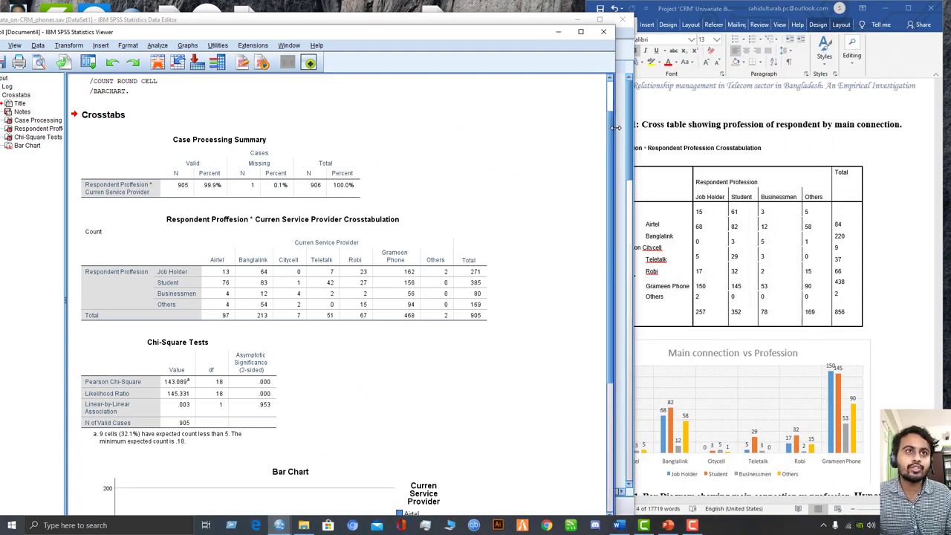
pyautogui.click(524, 21)
pyautogui.moveTo(524, 20); pyautogui.dragTo(504, 16)
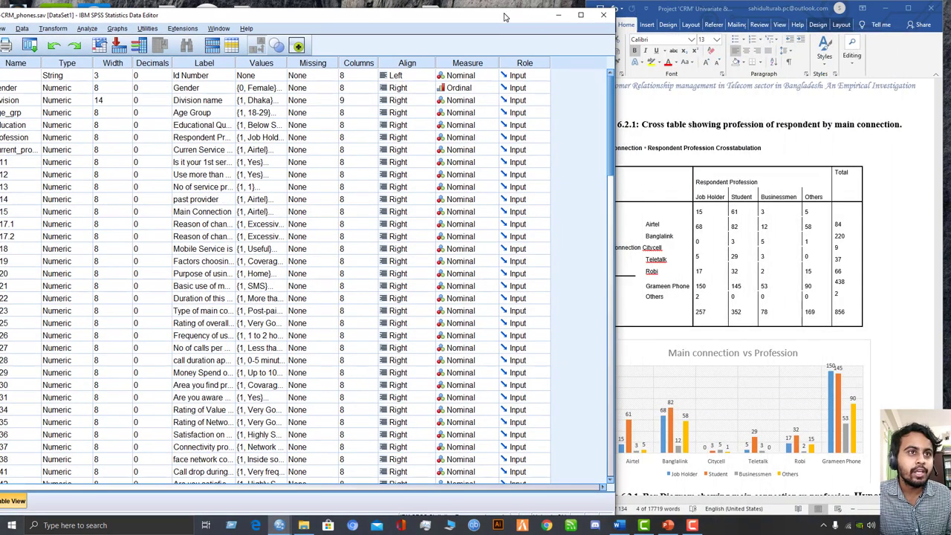
pyautogui.hotkey('alt', 'Tab')
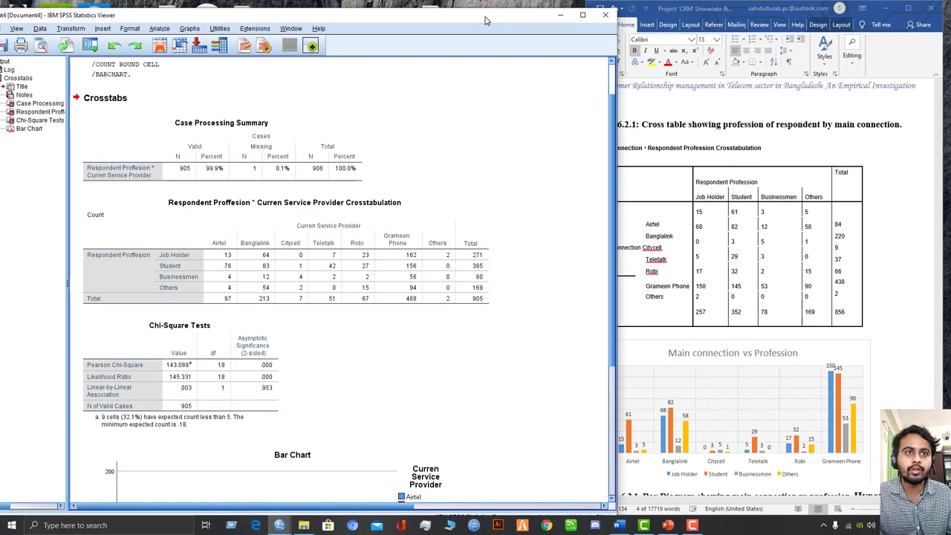
pyautogui.click(826, 152)
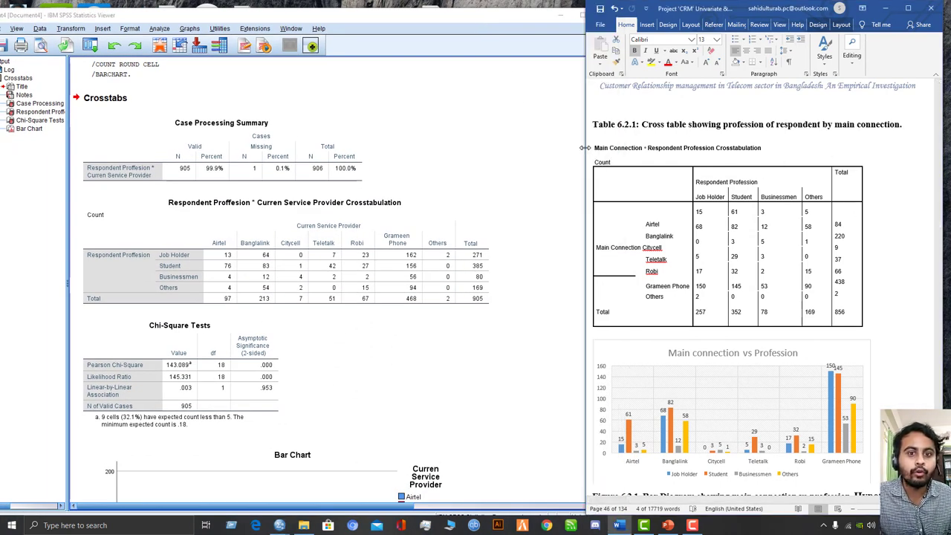
pyautogui.moveTo(587, 148); pyautogui.dragTo(618, 150)
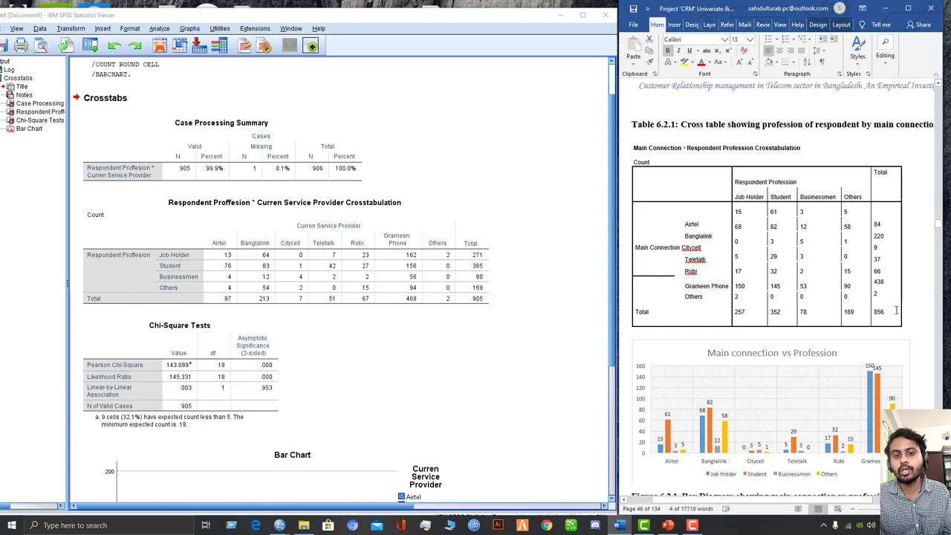
# Compare the SPSS profession by service provider crosstabulation and bar chart with the table and bar diagram in the Word report.
pyautogui.click(474, 299)
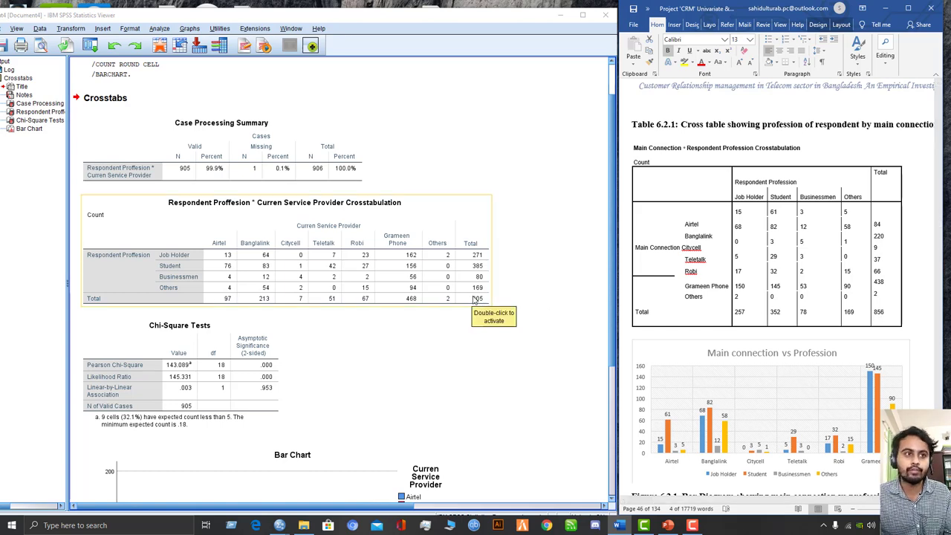
pyautogui.click(739, 220)
pyautogui.scroll(-4, 724, 314)
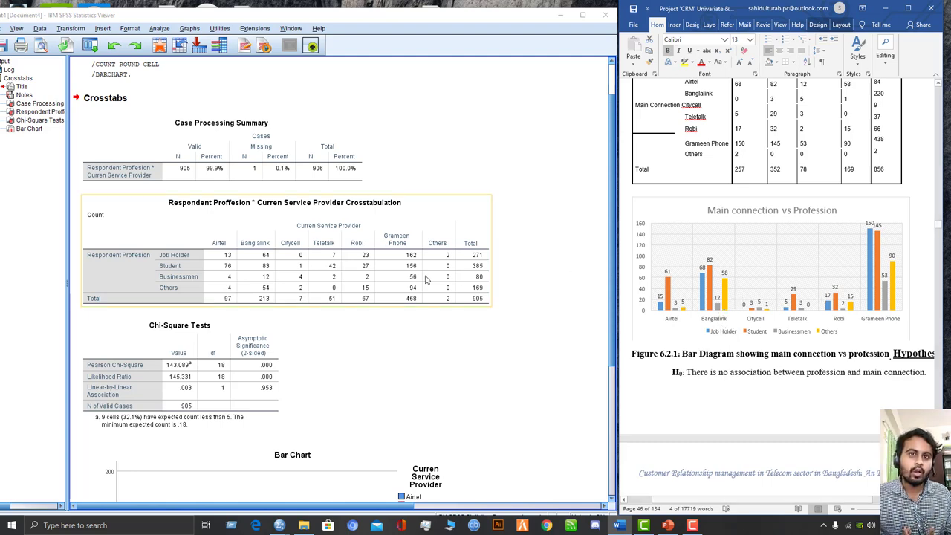
pyautogui.scroll(-5, 297, 296)
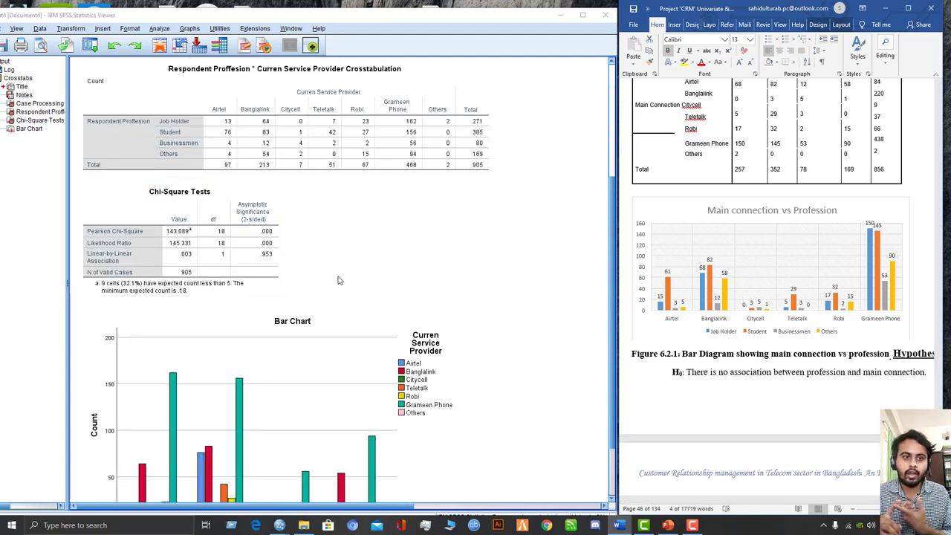
pyautogui.click(323, 276)
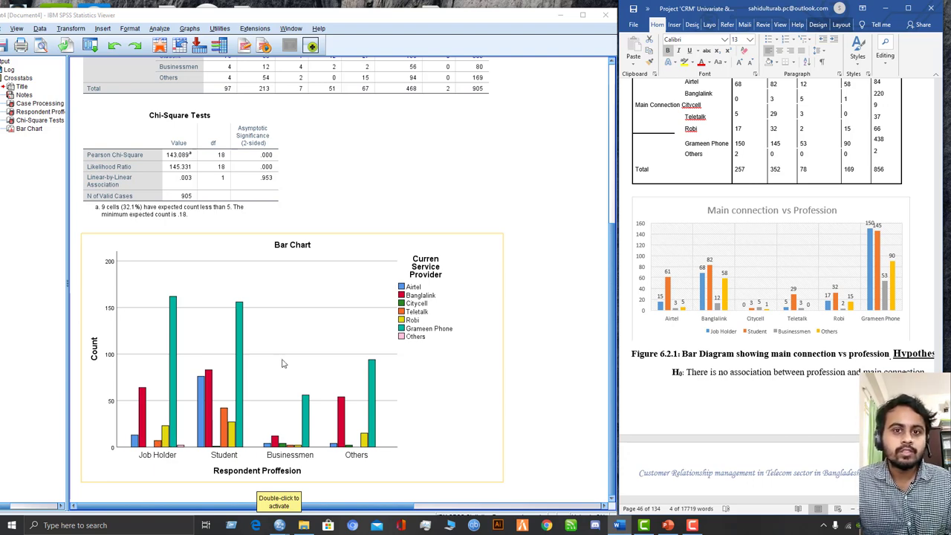
pyautogui.doubleClick(354, 295)
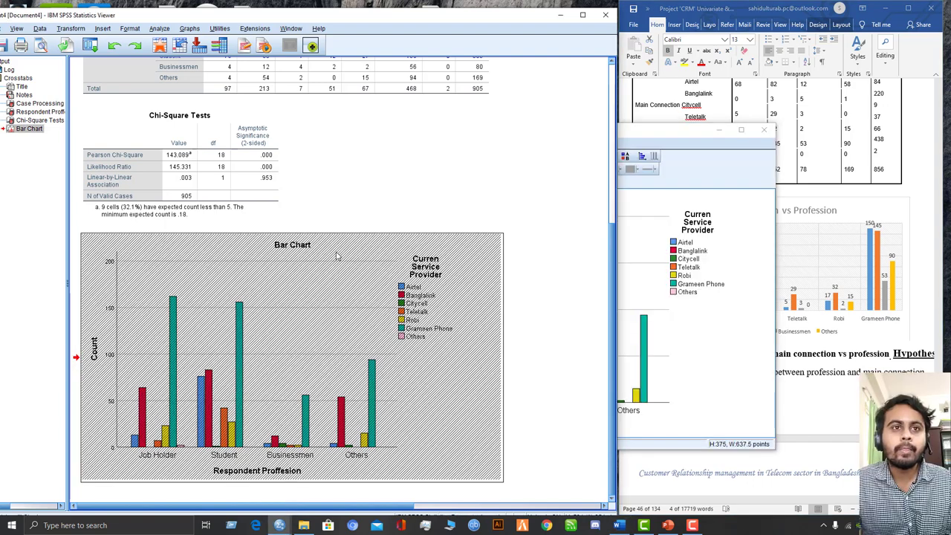
pyautogui.click(509, 211)
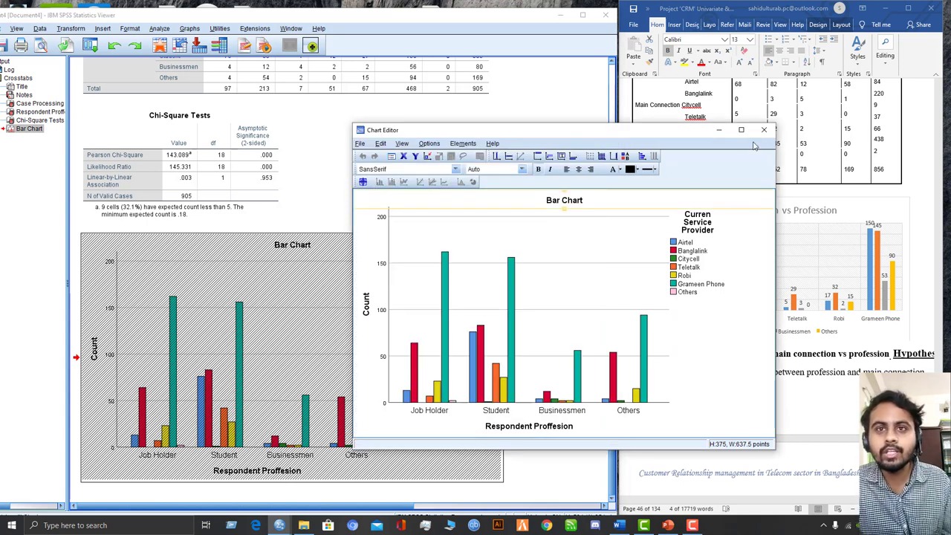
pyautogui.click(764, 131)
# Open the clustered bar chart for editing, show count data labels on its bars, and close the chart editor.
pyautogui.doubleClick(279, 264)
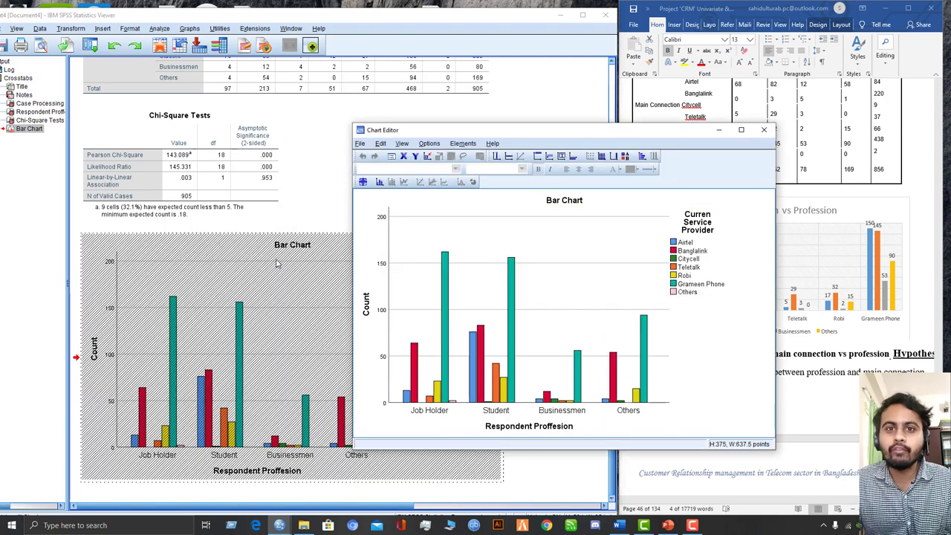
pyautogui.click(379, 181)
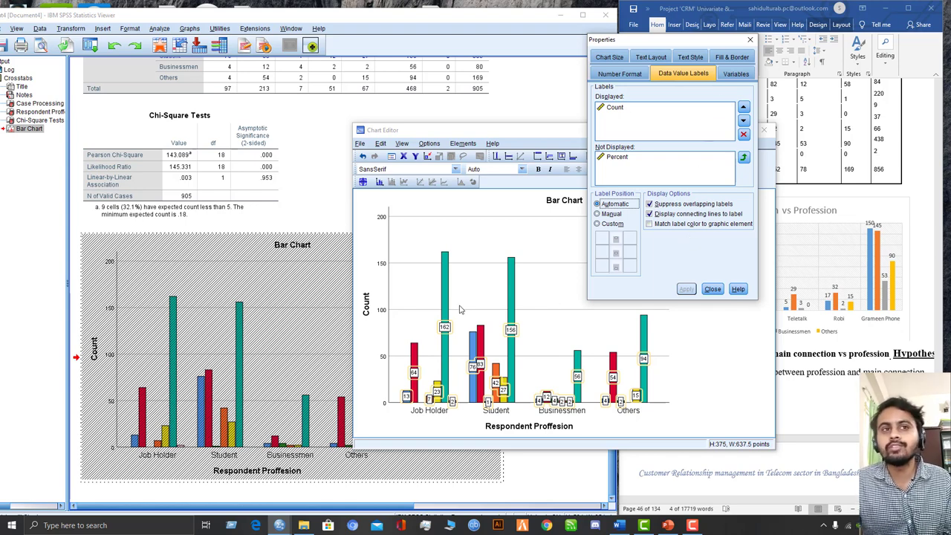
pyautogui.click(712, 288)
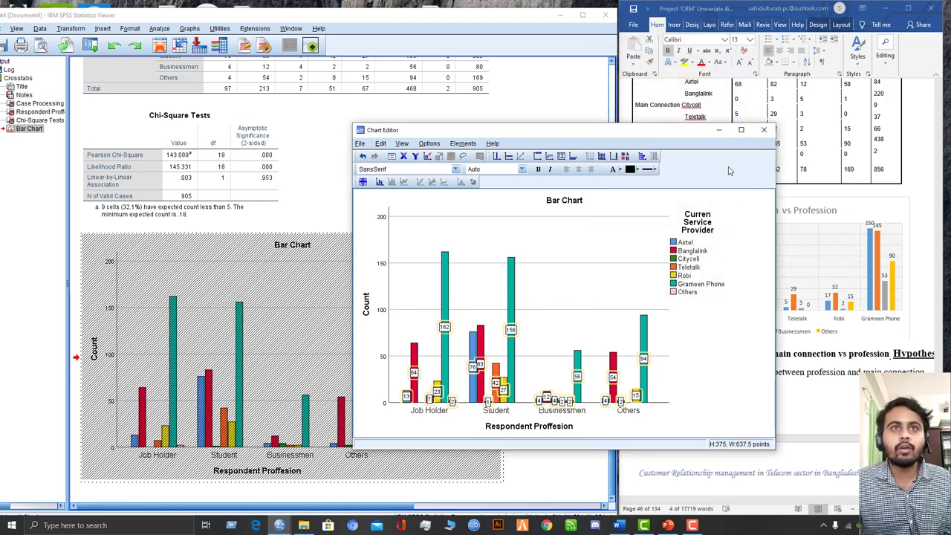
pyautogui.click(764, 130)
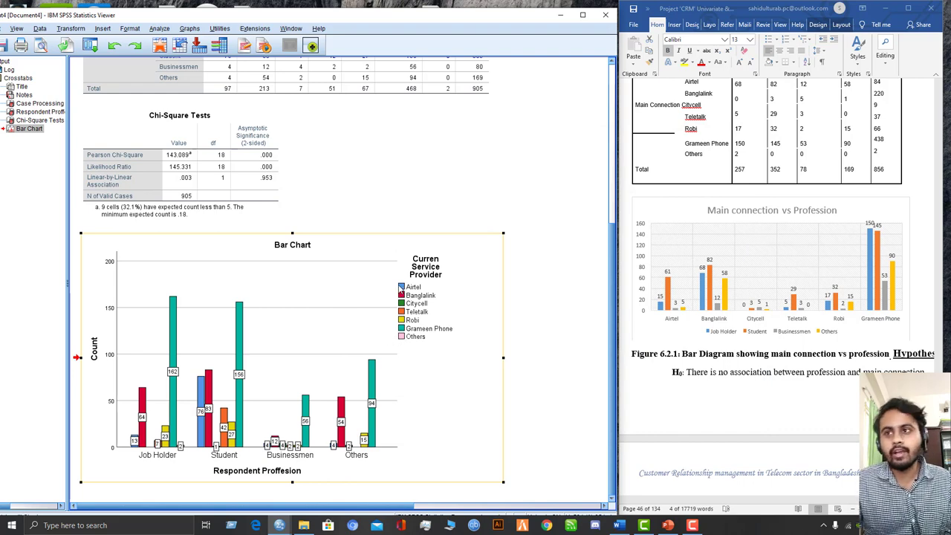
# Review the profession by service provider crosstabulation, the chi-square test significance and the labelled bar chart in the output.
pyautogui.scroll(2, 230, 123)
pyautogui.click(231, 130)
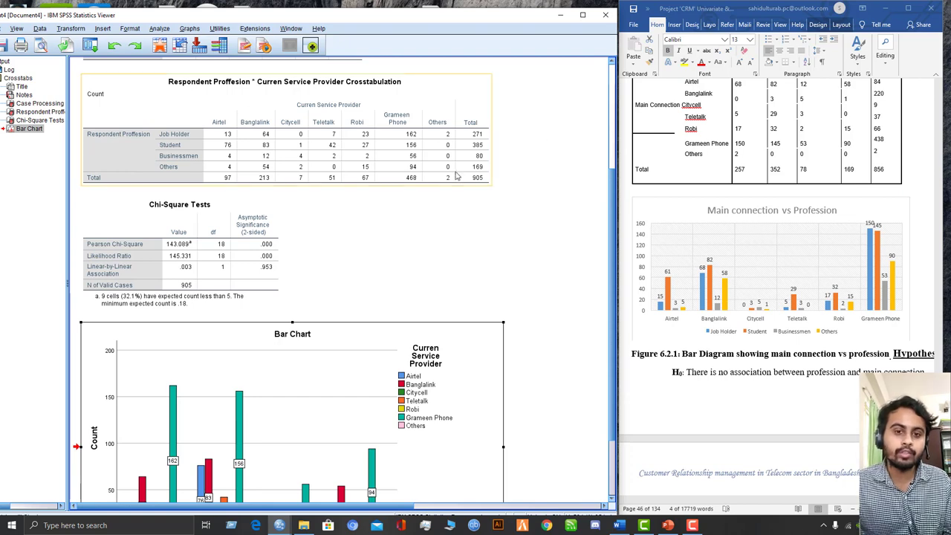
pyautogui.scroll(-1, 329, 269)
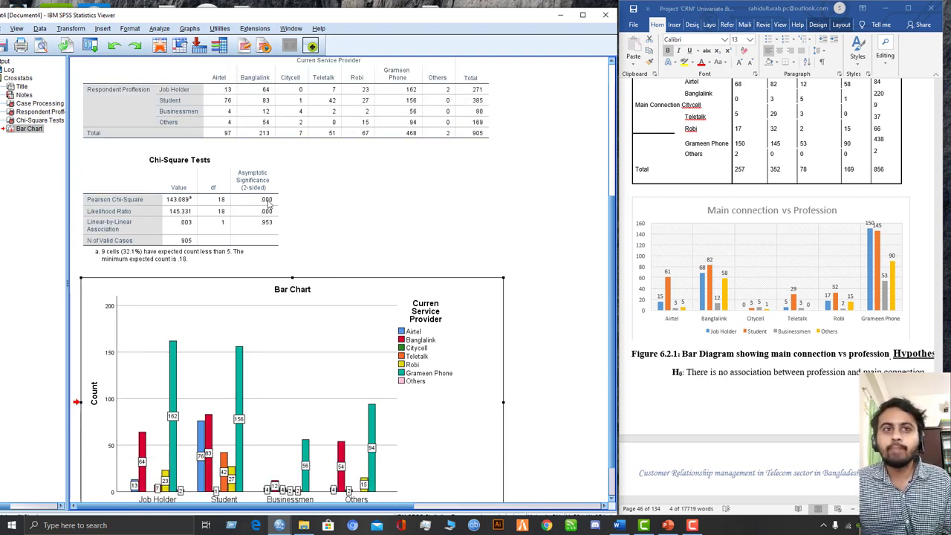
pyautogui.scroll(-1, 276, 269)
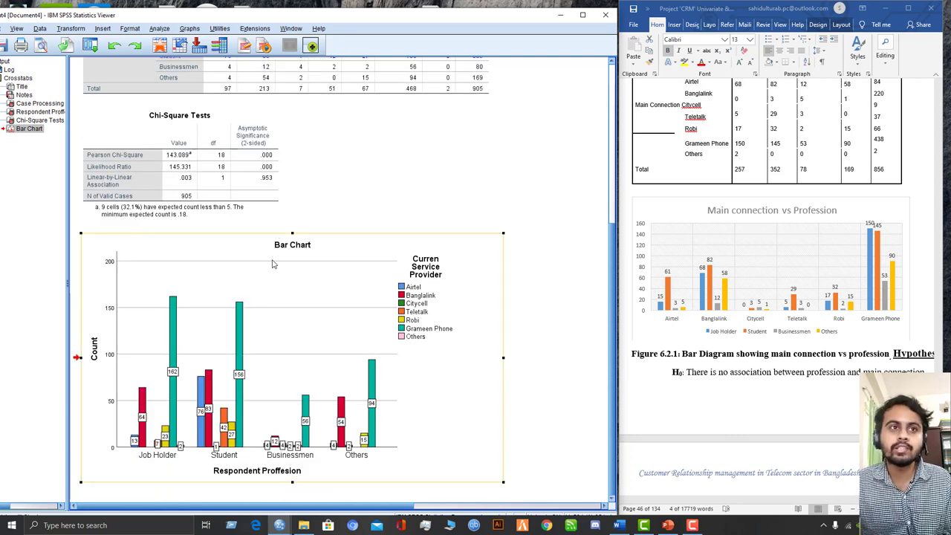
pyautogui.scroll(5, 349, 242)
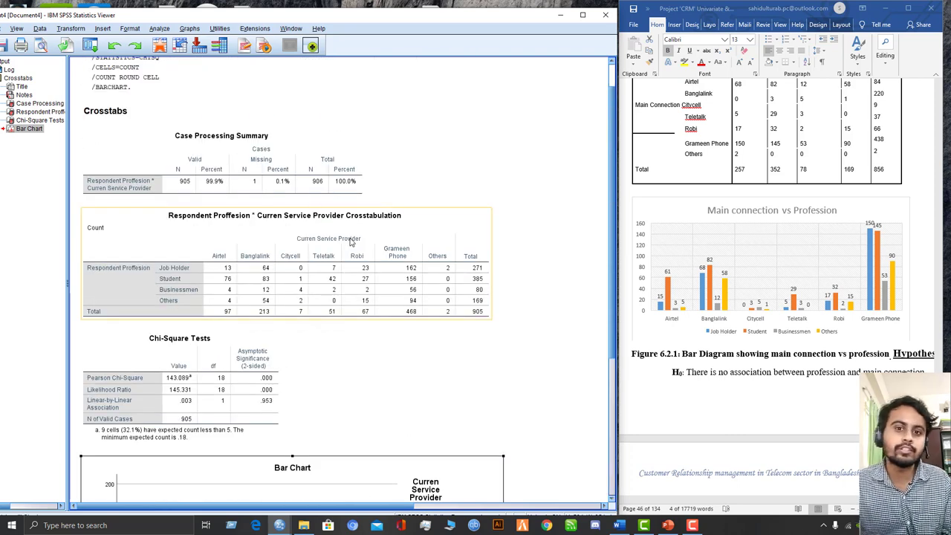
pyautogui.scroll(-3, 346, 240)
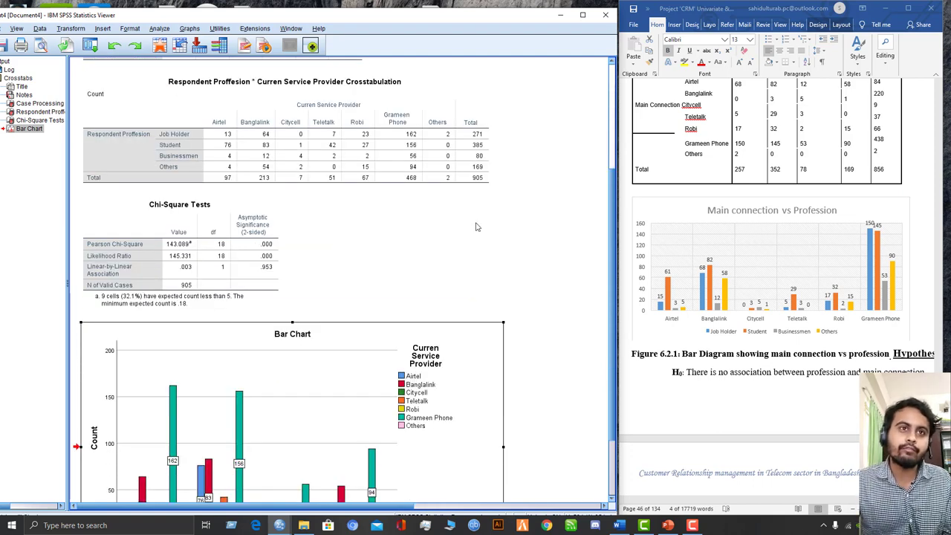
pyautogui.click(236, 218)
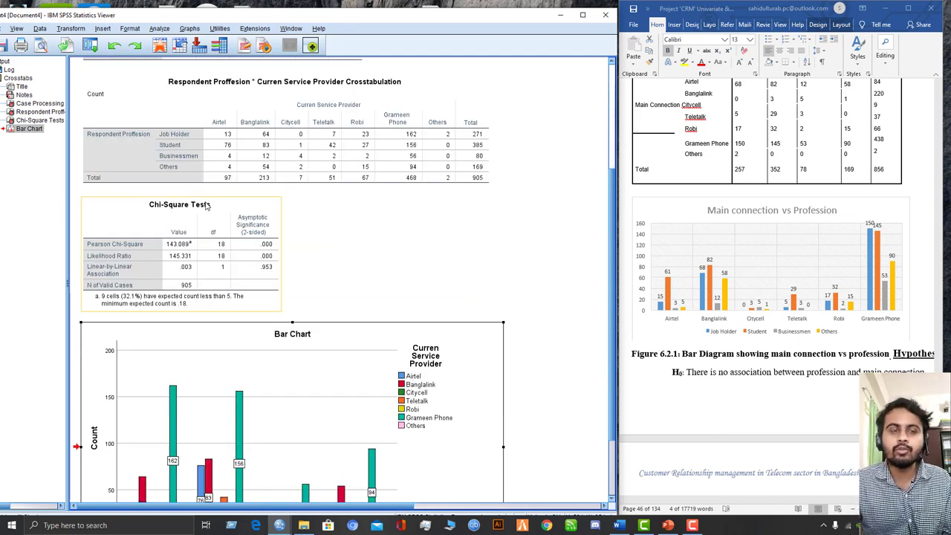
pyautogui.click(231, 175)
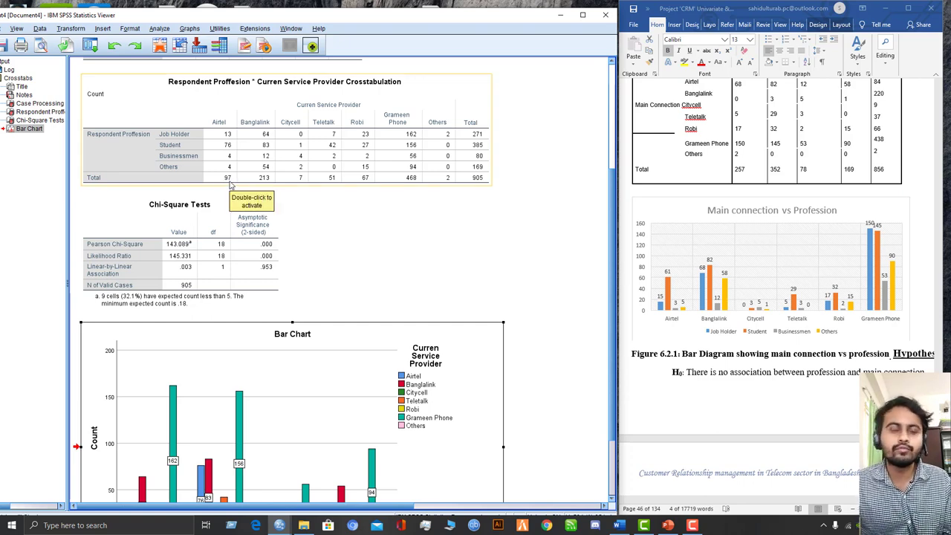
pyautogui.click(253, 204)
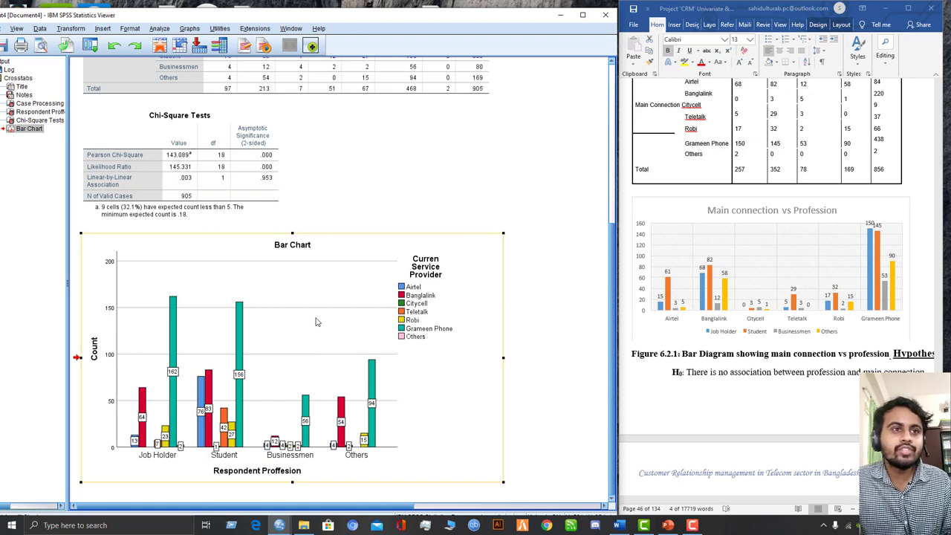
# Compare the SPSS profession by service provider output with the Word report's bivariate section, from the crosstabulation through the hypotheses, chi-square table and comment.
pyautogui.scroll(3, 308, 288)
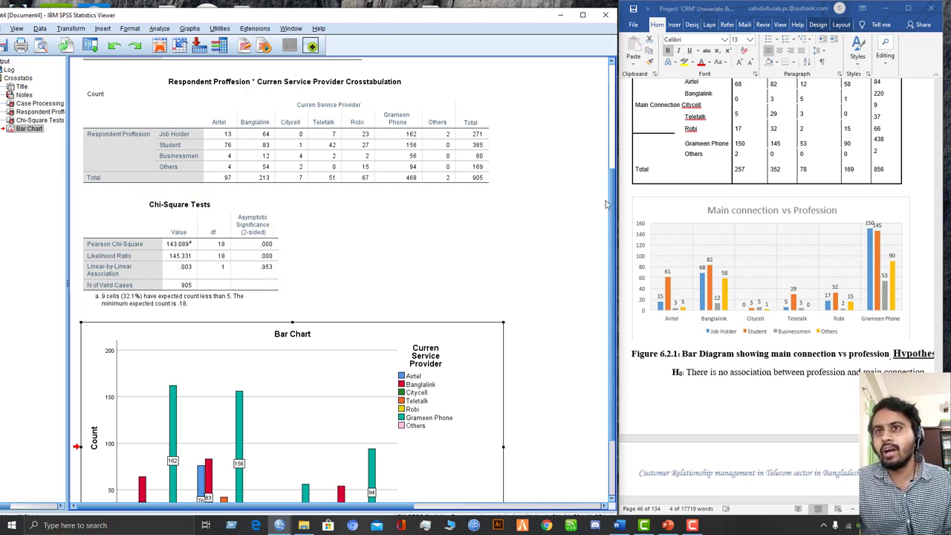
pyautogui.scroll(5, 718, 212)
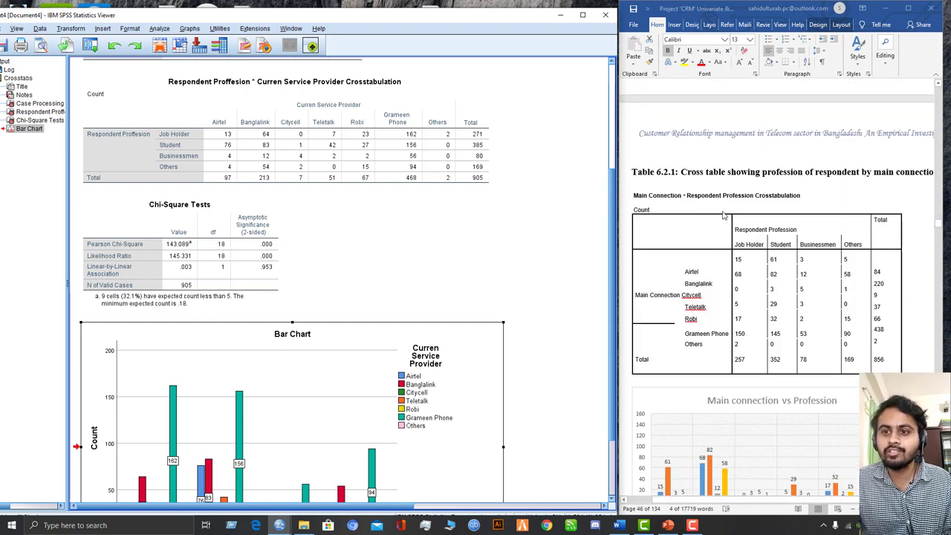
pyautogui.scroll(4, 728, 229)
pyautogui.scroll(2, 735, 231)
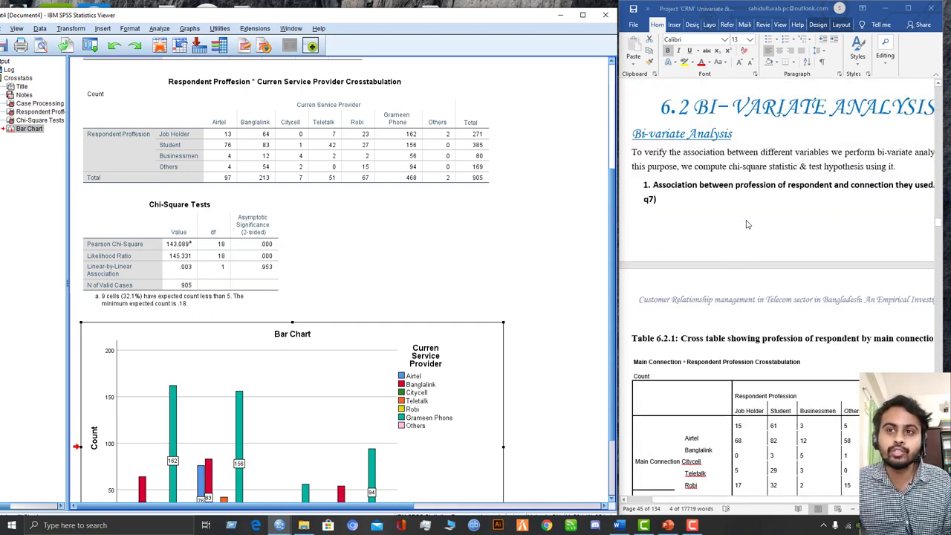
pyautogui.scroll(-8, 744, 232)
pyautogui.scroll(-15, 744, 232)
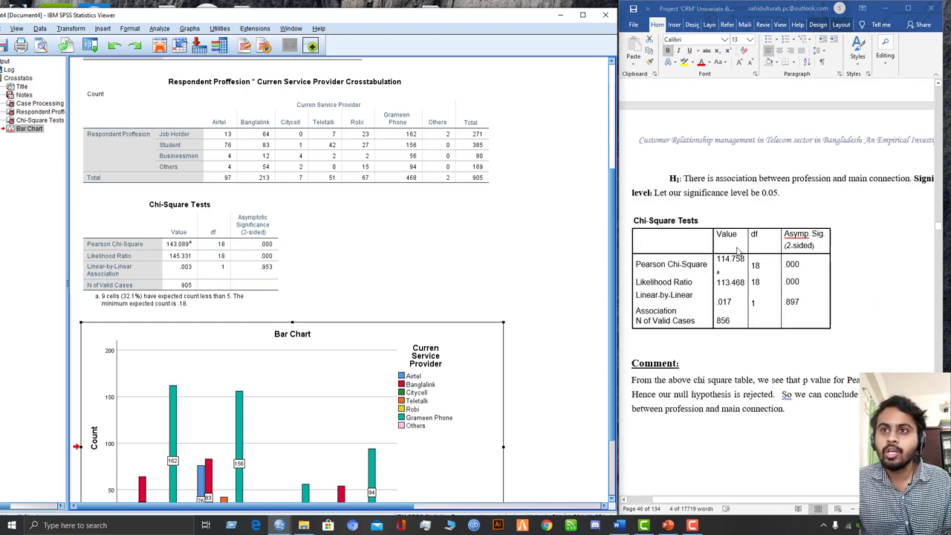
pyautogui.scroll(-3, 695, 289)
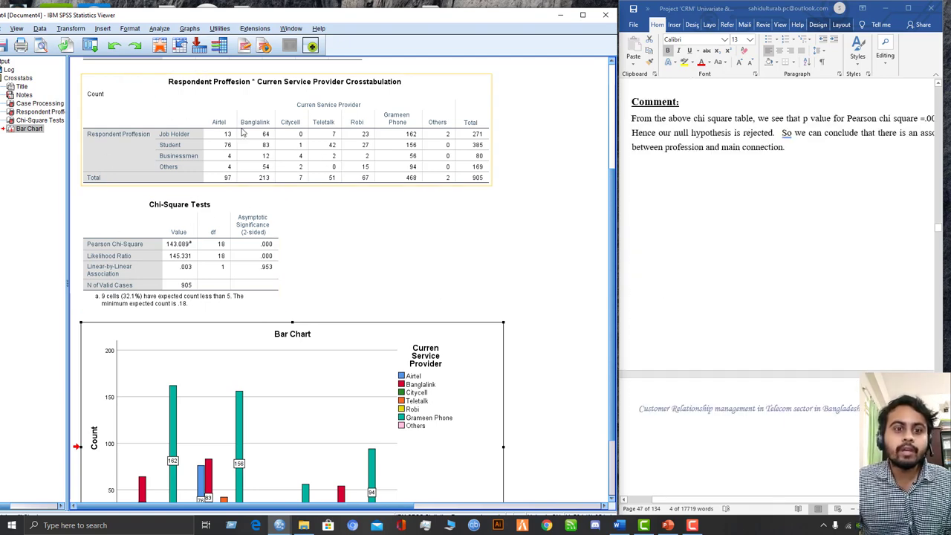
# From the data file, rerun the respondent profession by current service provider crosstab using the Exact test method with a 5-minute time limit per test.
pyautogui.click(560, 15)
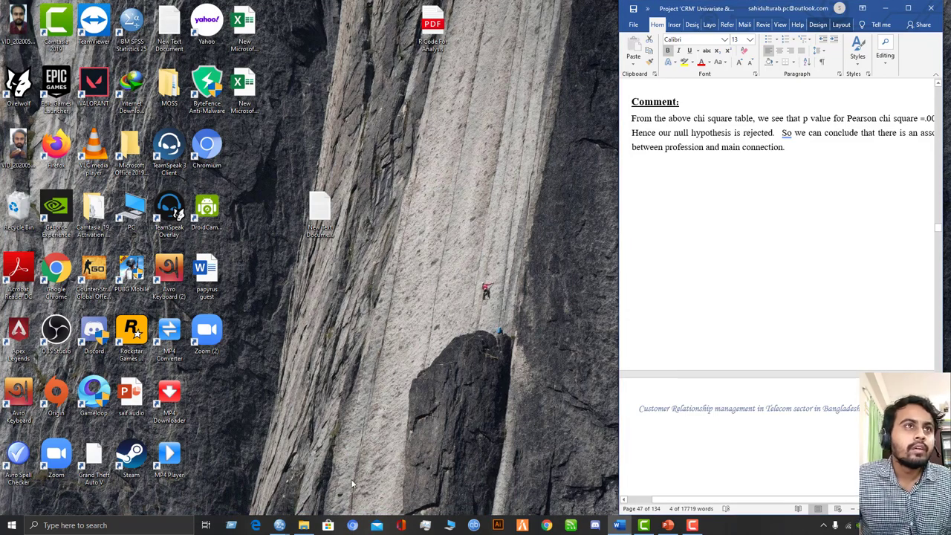
pyautogui.moveTo(279, 525)
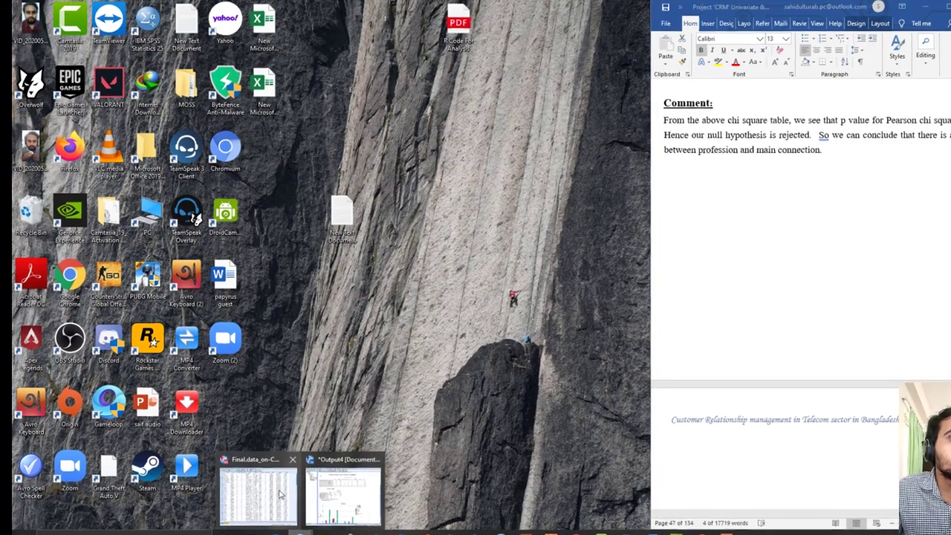
pyautogui.click(279, 494)
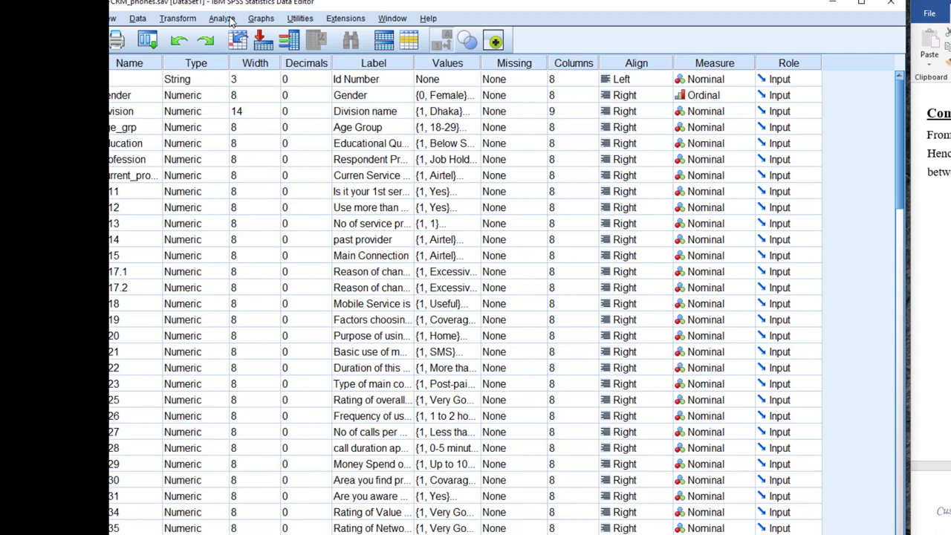
pyautogui.click(227, 19)
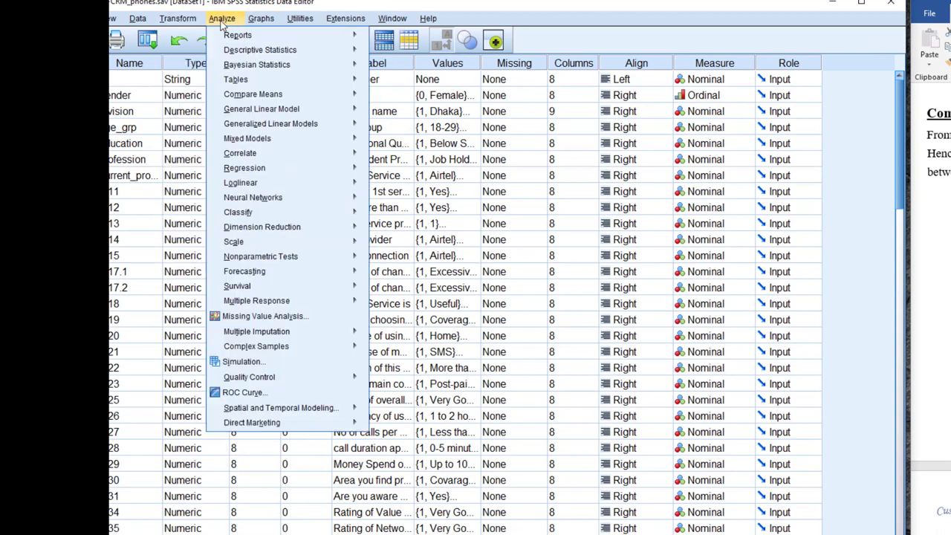
pyautogui.moveTo(263, 52)
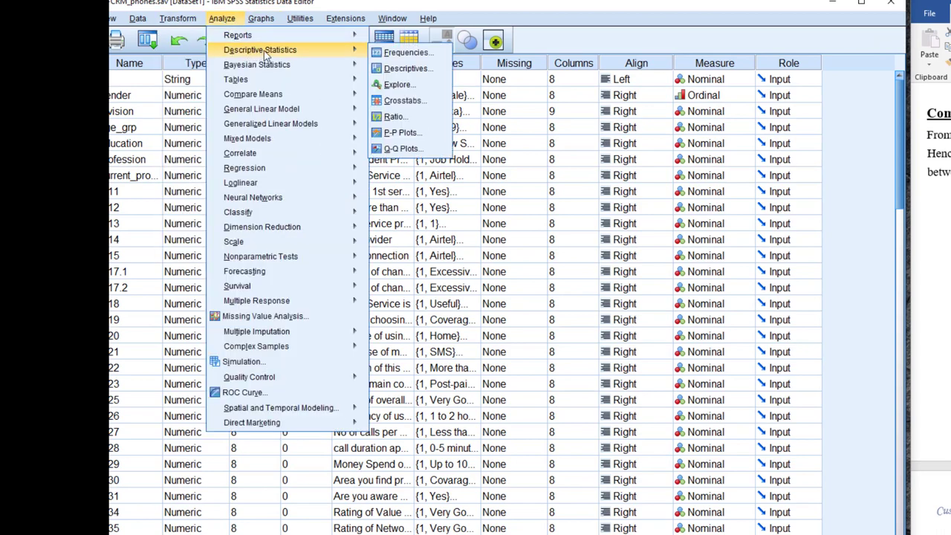
pyautogui.click(397, 101)
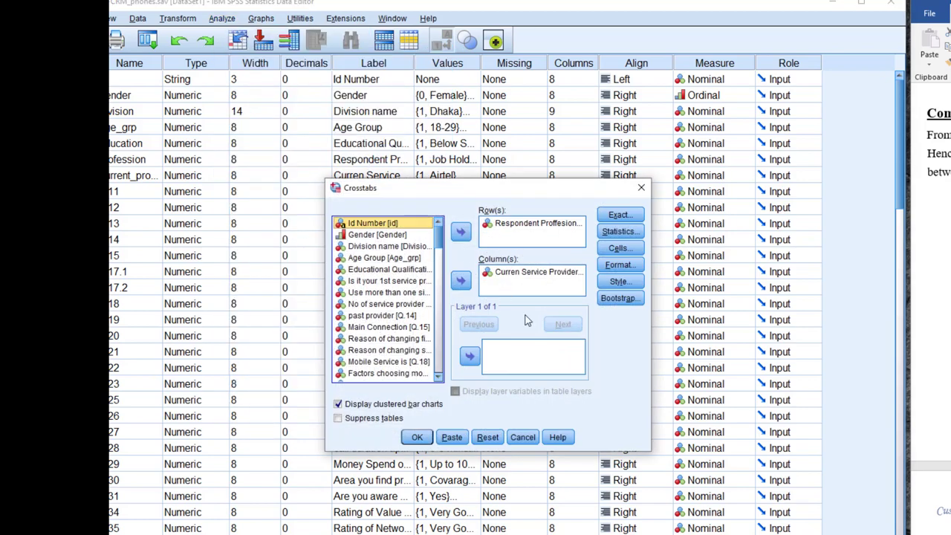
pyautogui.click(620, 215)
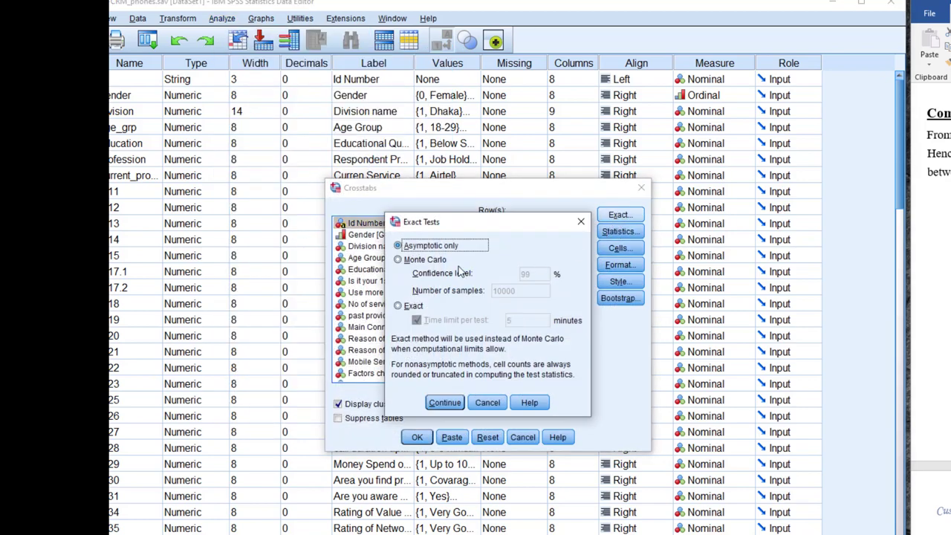
pyautogui.click(412, 307)
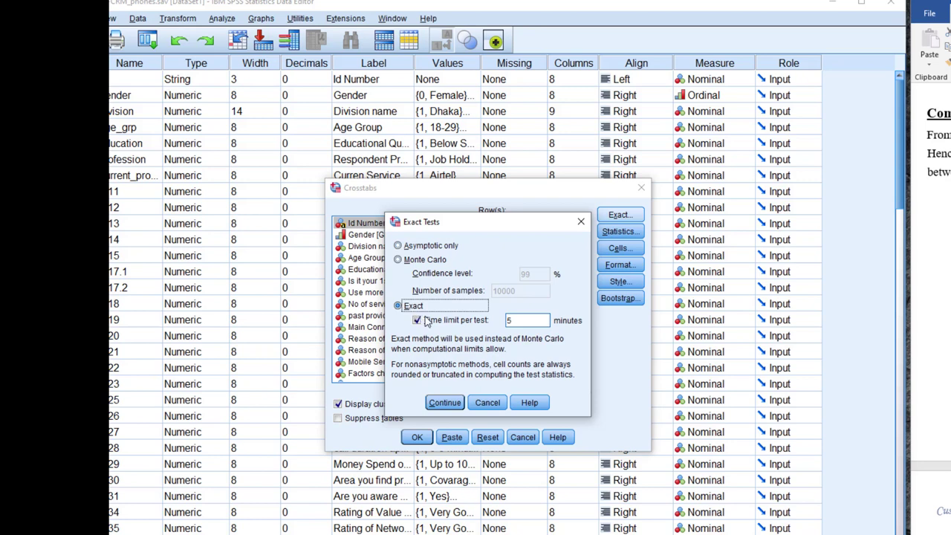
pyautogui.click(448, 402)
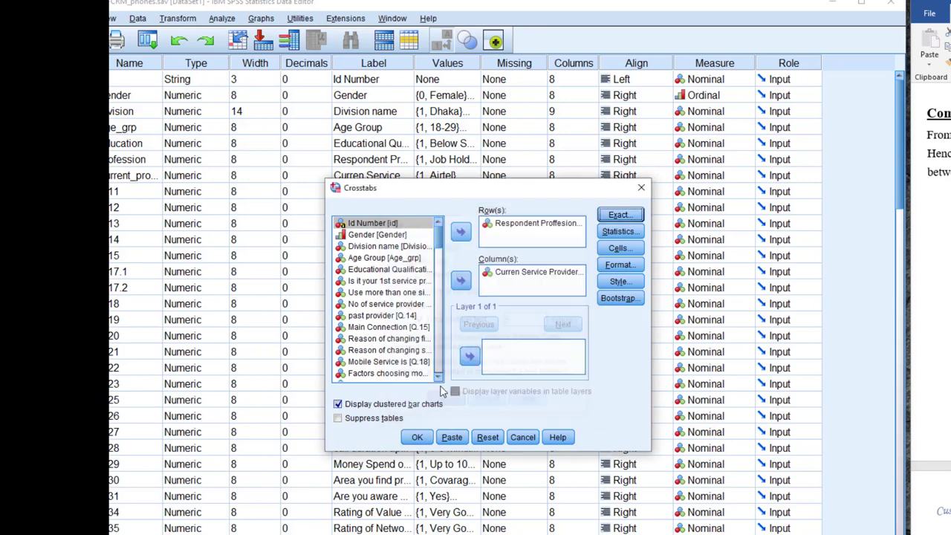
pyautogui.click(417, 437)
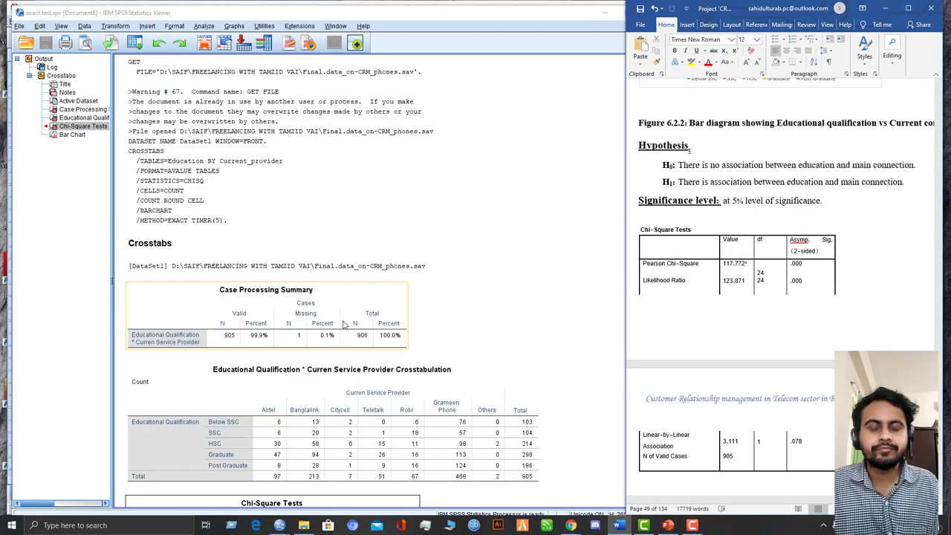
# Compare the exact-test chi-square results for educational qualification by service provider with the hypothesis and Chi-Square Tests table in the Word report.
pyautogui.scroll(-2, 343, 324)
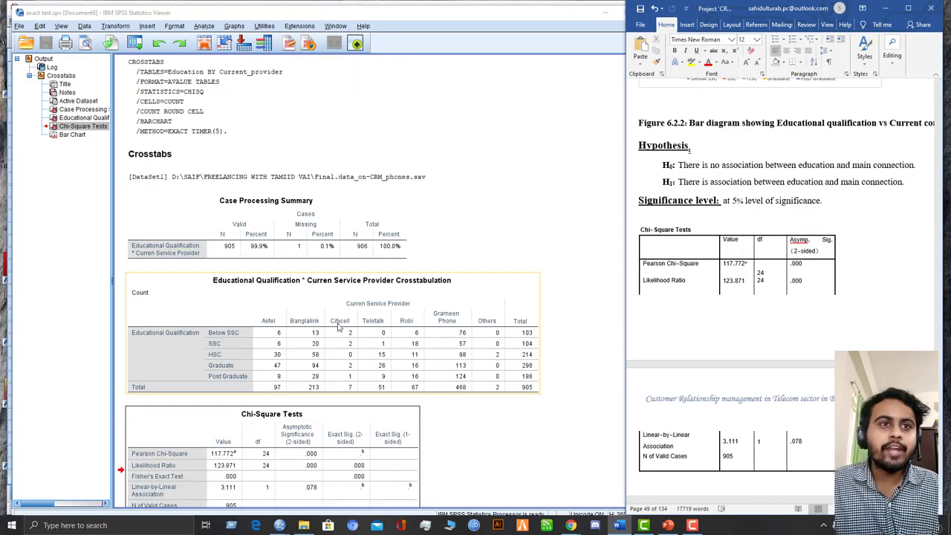
pyautogui.scroll(-3, 342, 326)
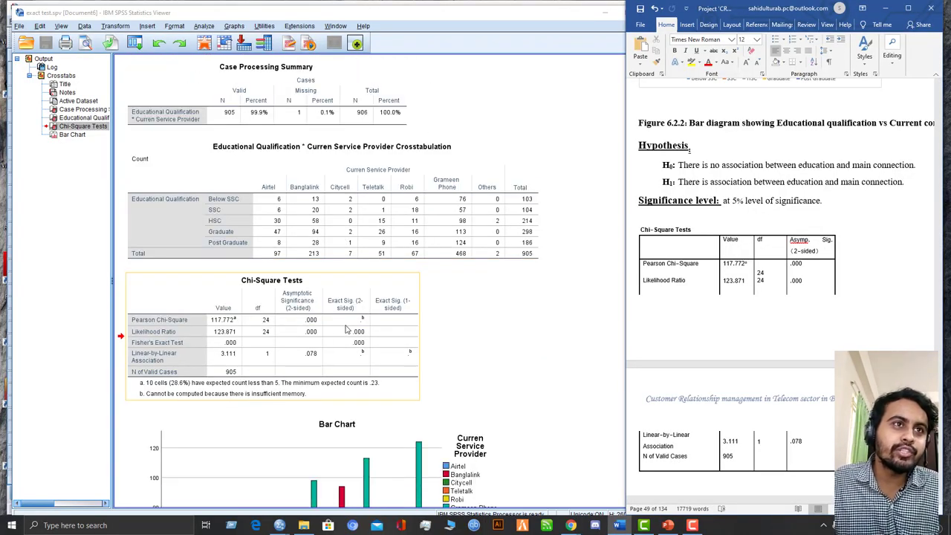
pyautogui.scroll(-1, 345, 329)
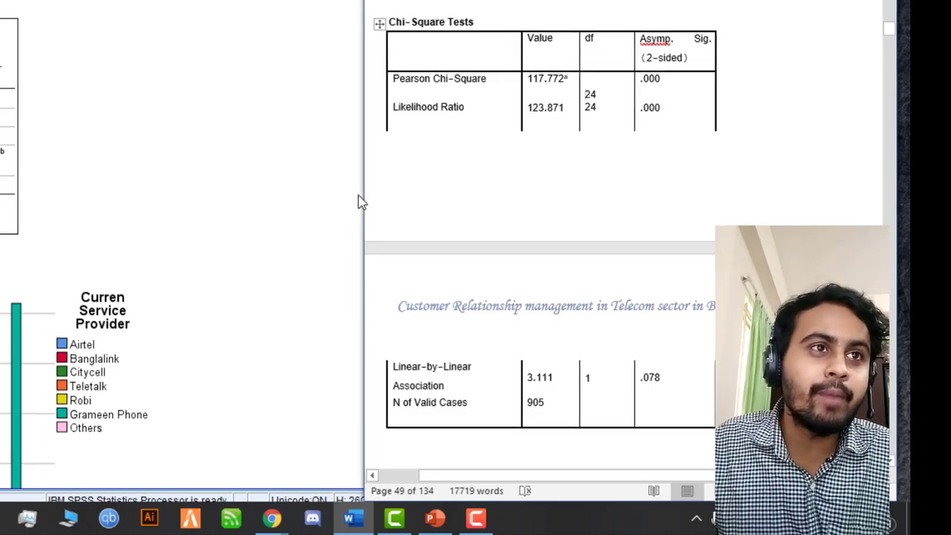
pyautogui.scroll(-1, 605, 152)
pyautogui.scroll(-2, 769, 292)
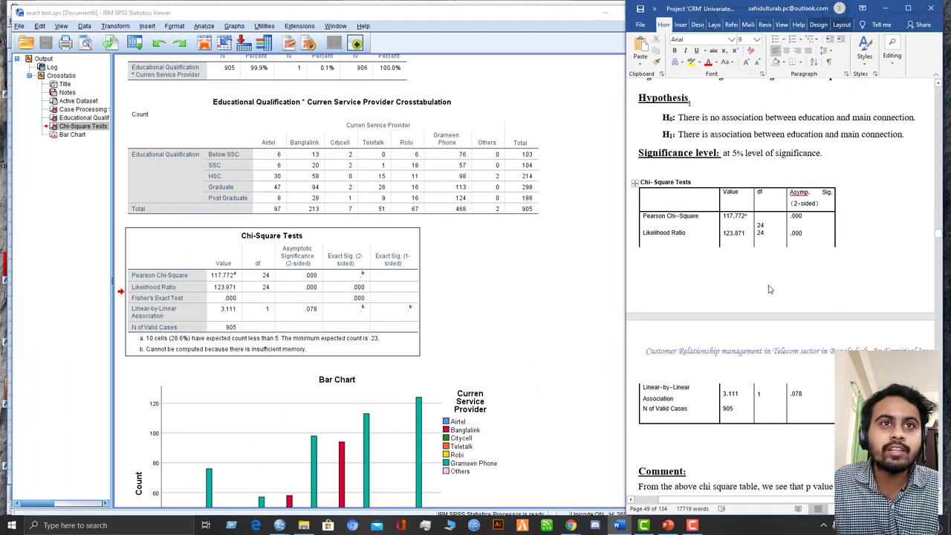